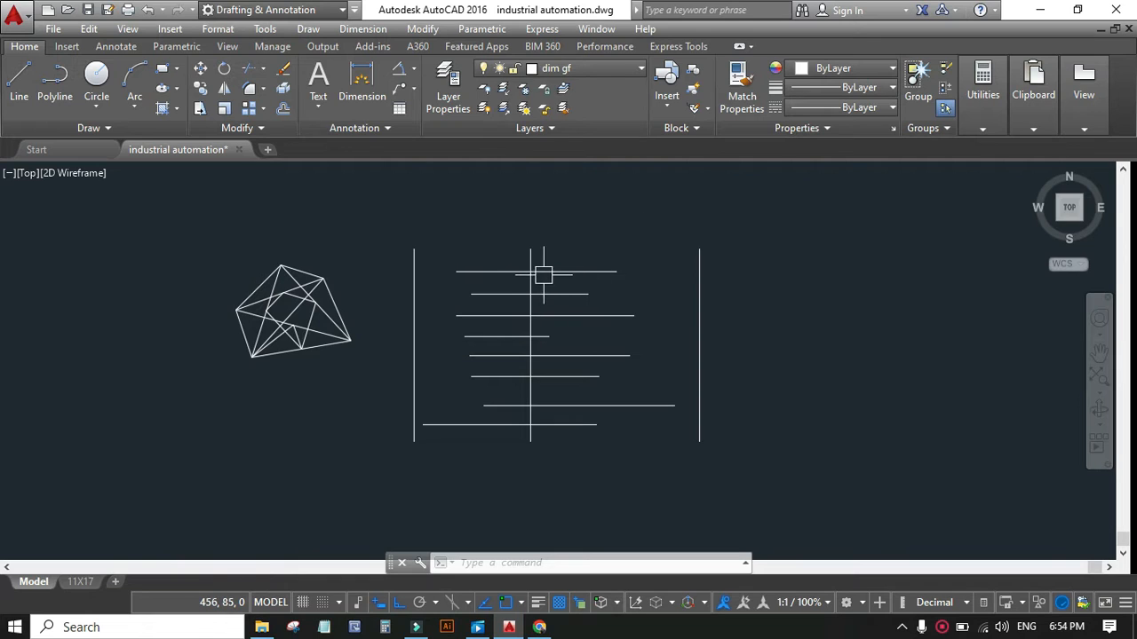
Step: Trim the two lines meeting at the polygon's upper-right vertex, using the long diagonal from the top vertex as the cutting edge
{"action": "scroll", "coordinate": [531, 275], "scroll_direction": "up", "scroll_amount": 2}
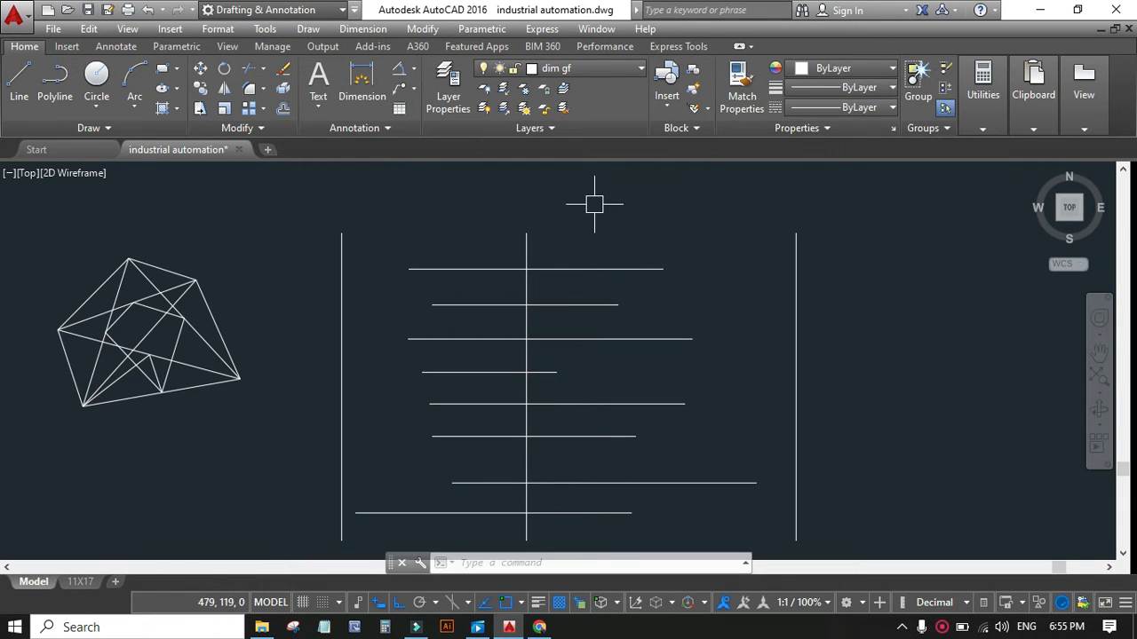
{"action": "scroll", "coordinate": [49, 312], "scroll_direction": "up", "scroll_amount": 4}
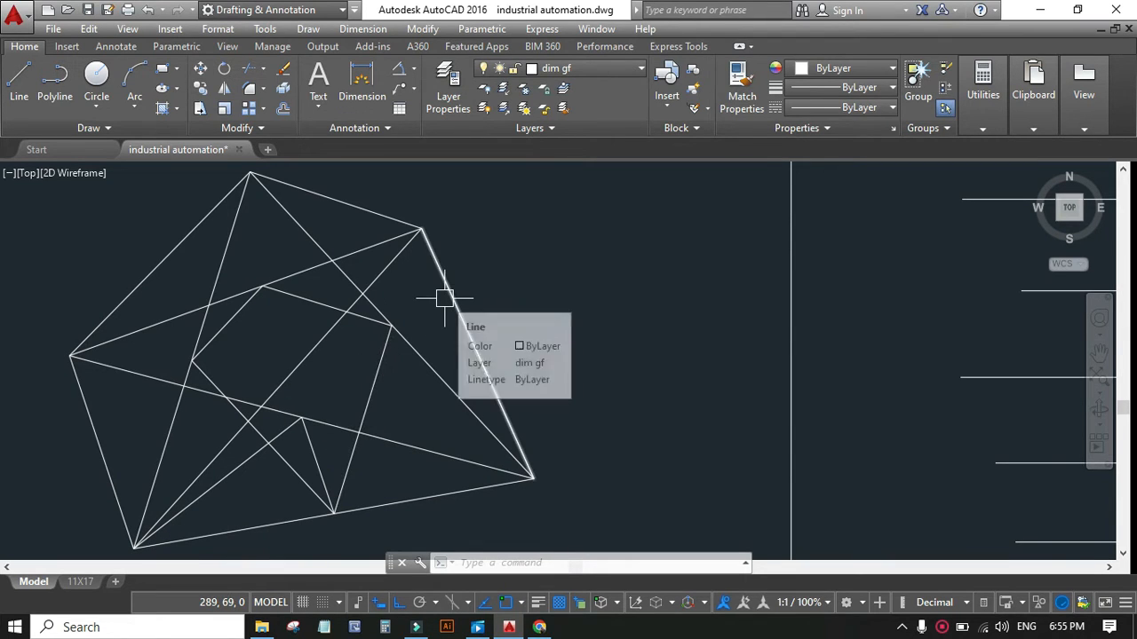
{"action": "scroll", "coordinate": [353, 308], "scroll_direction": "down", "scroll_amount": 2}
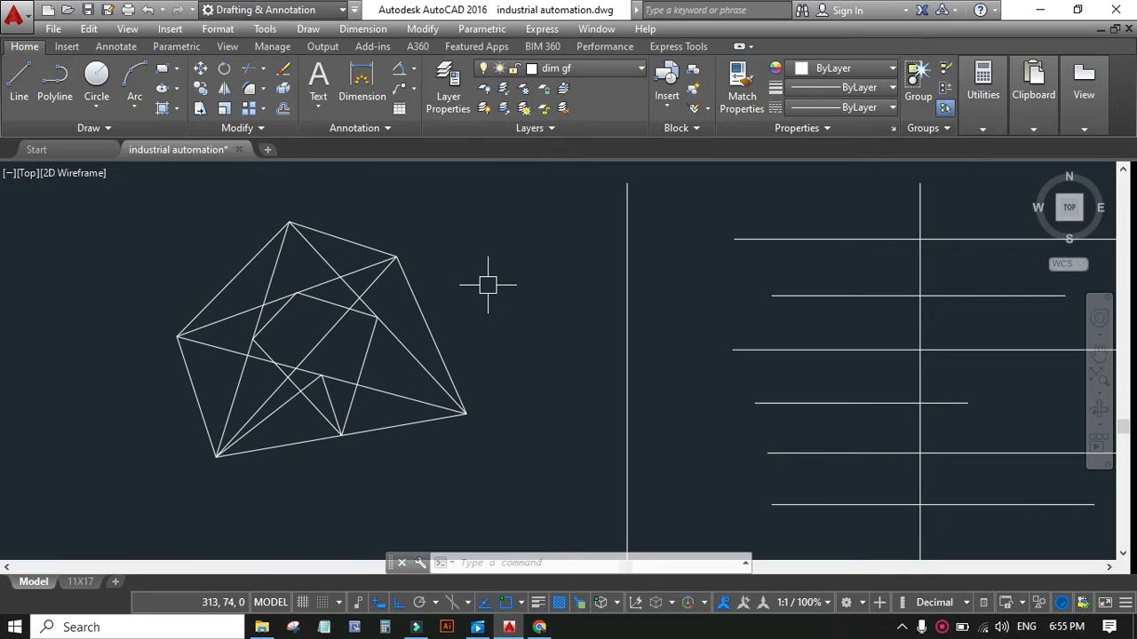
{"action": "type", "text": "R"}
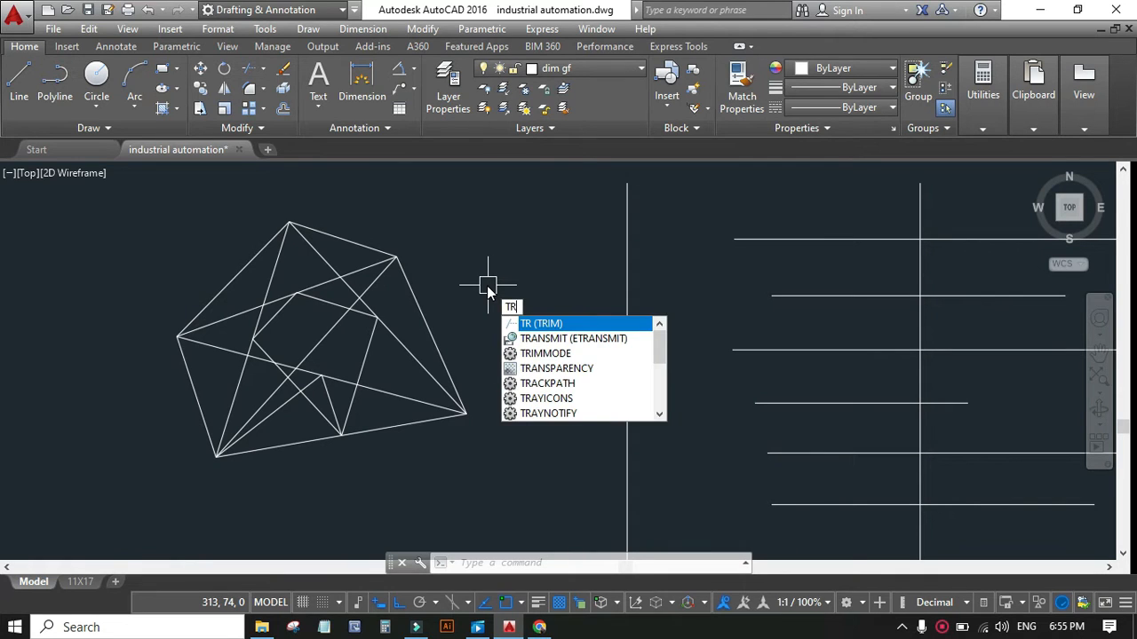
{"action": "key", "text": "Return"}
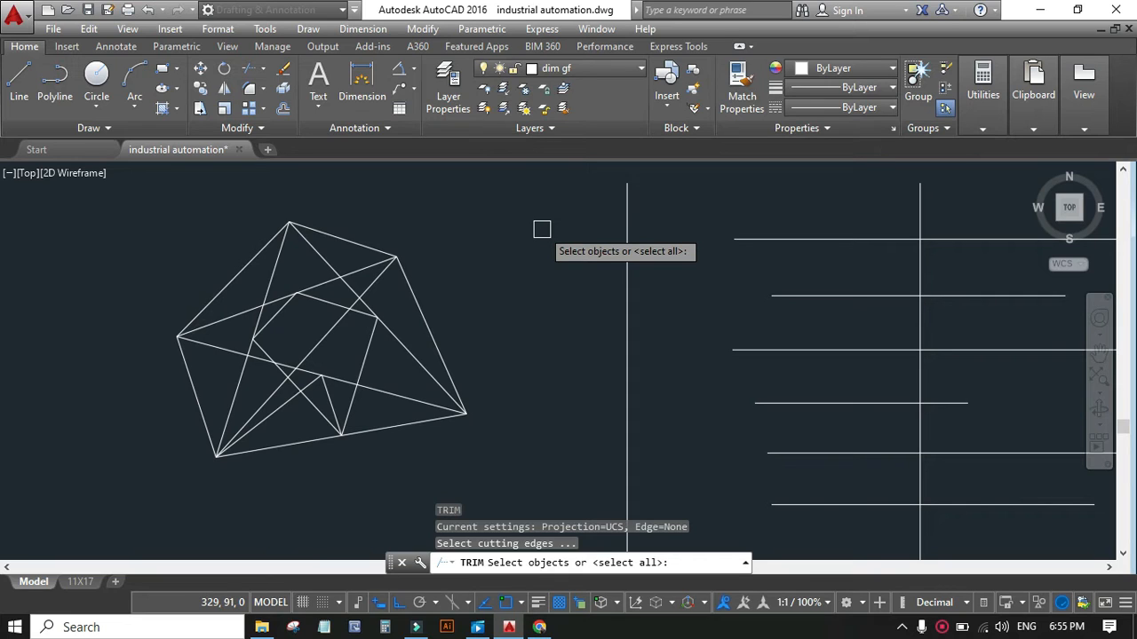
{"action": "left_click", "coordinate": [325, 259]}
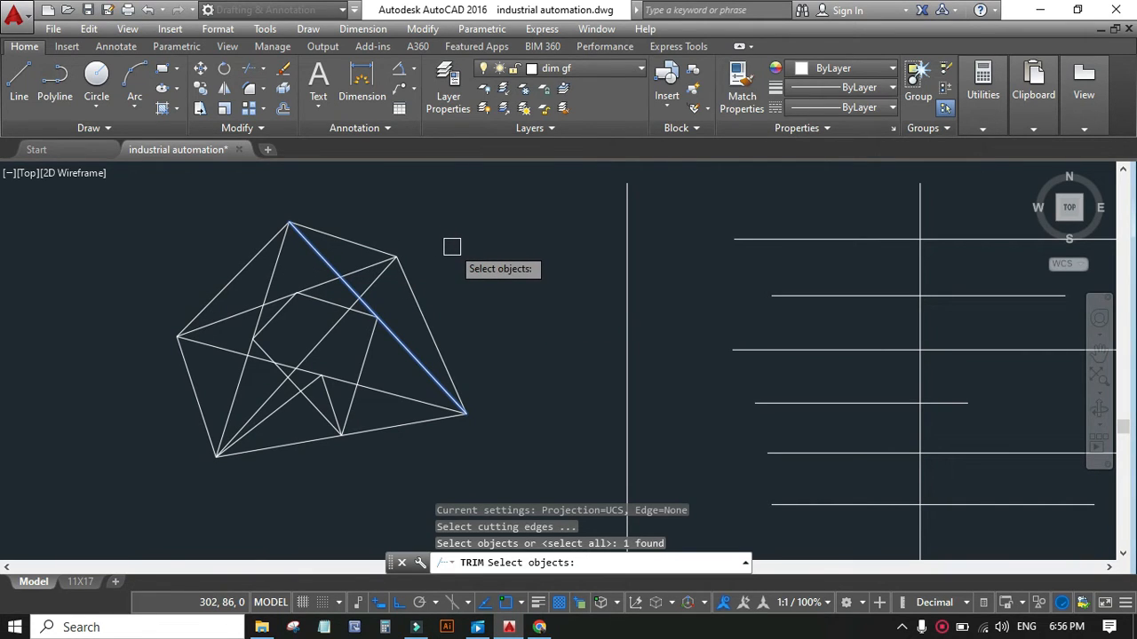
{"action": "key", "text": "Return"}
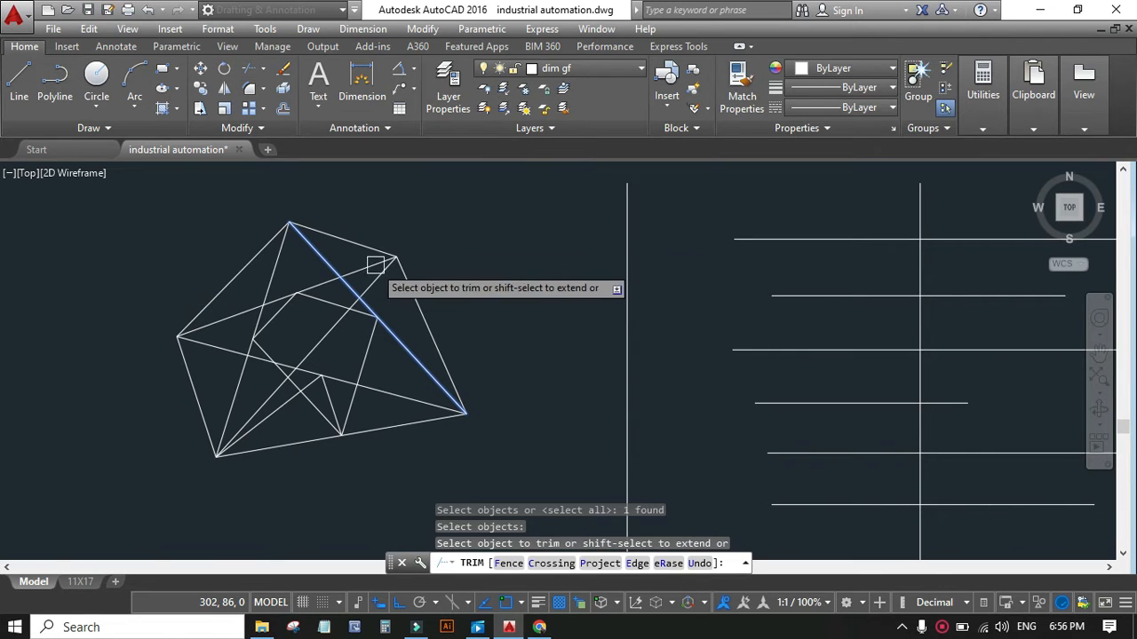
{"action": "scroll", "coordinate": [356, 266], "scroll_direction": "up", "scroll_amount": 4}
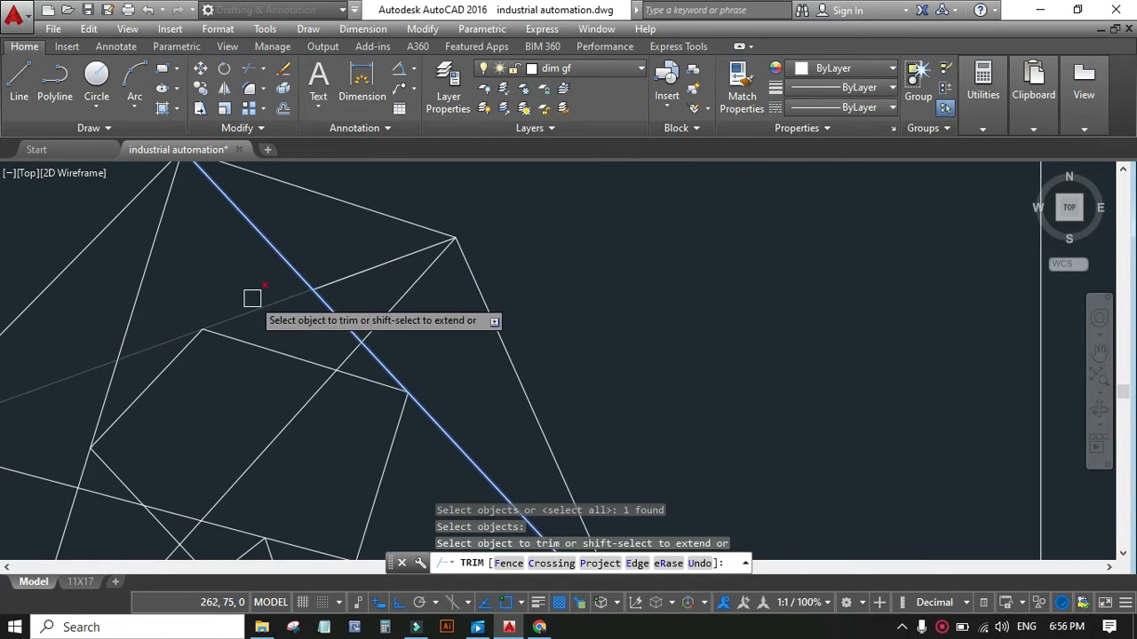
{"action": "scroll", "coordinate": [275, 303], "scroll_direction": "down", "scroll_amount": 2}
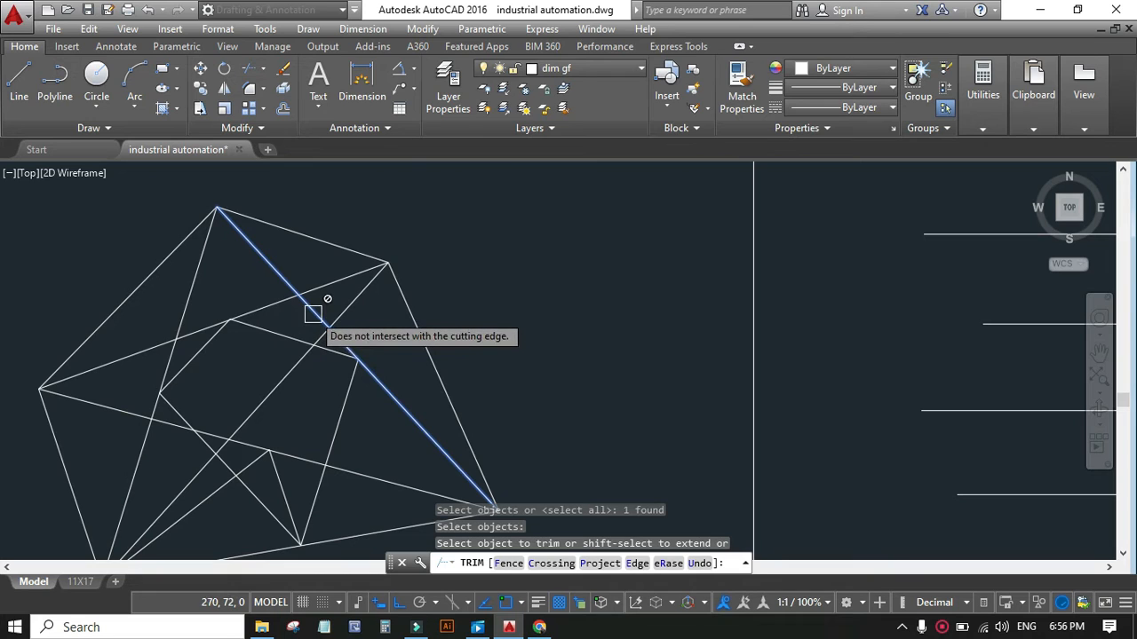
{"action": "left_click", "coordinate": [101, 371]}
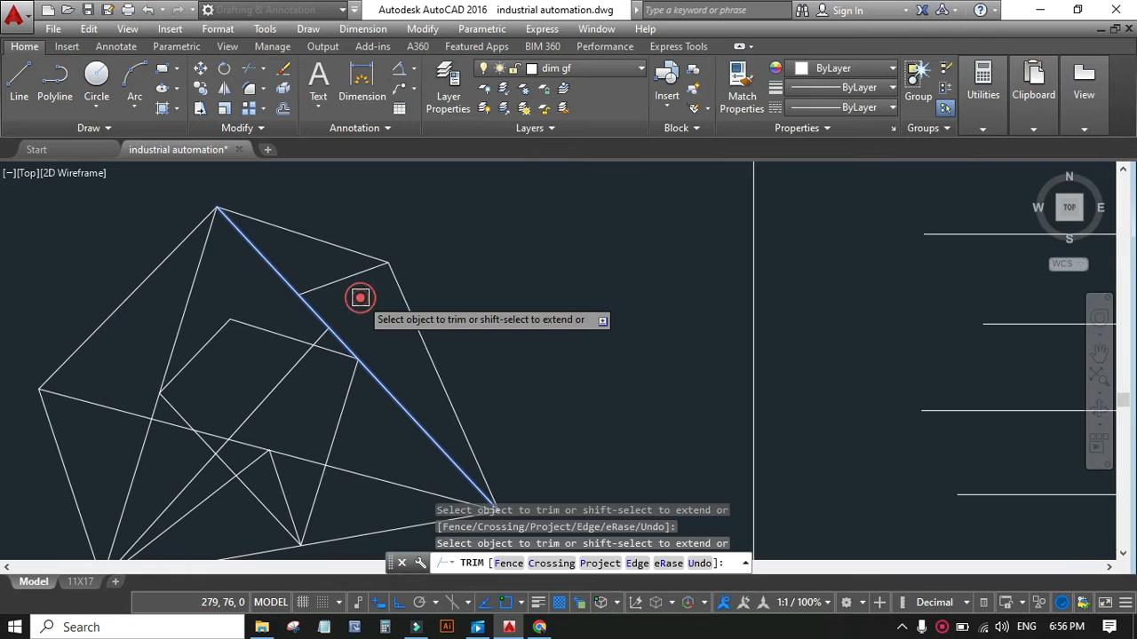
Step: End the Trim command and undo the trims made against the polygon's long diagonal
{"action": "scroll", "coordinate": [340, 258], "scroll_direction": "down", "scroll_amount": 4}
{"action": "scroll", "coordinate": [339, 311], "scroll_direction": "up", "scroll_amount": 2}
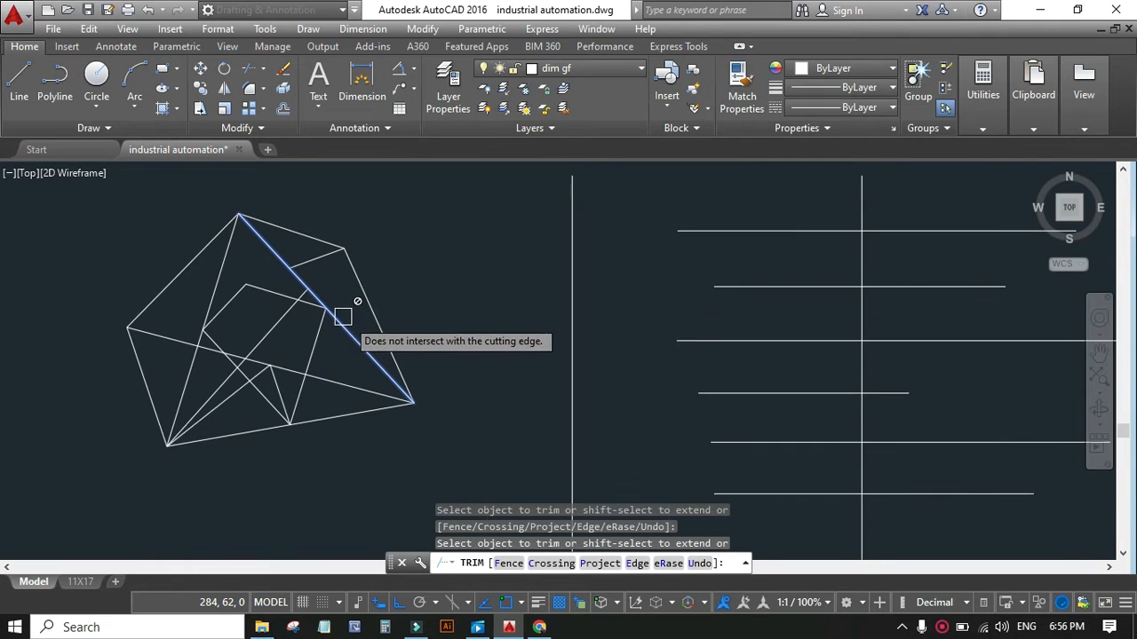
{"action": "scroll", "coordinate": [287, 320], "scroll_direction": "up", "scroll_amount": 4}
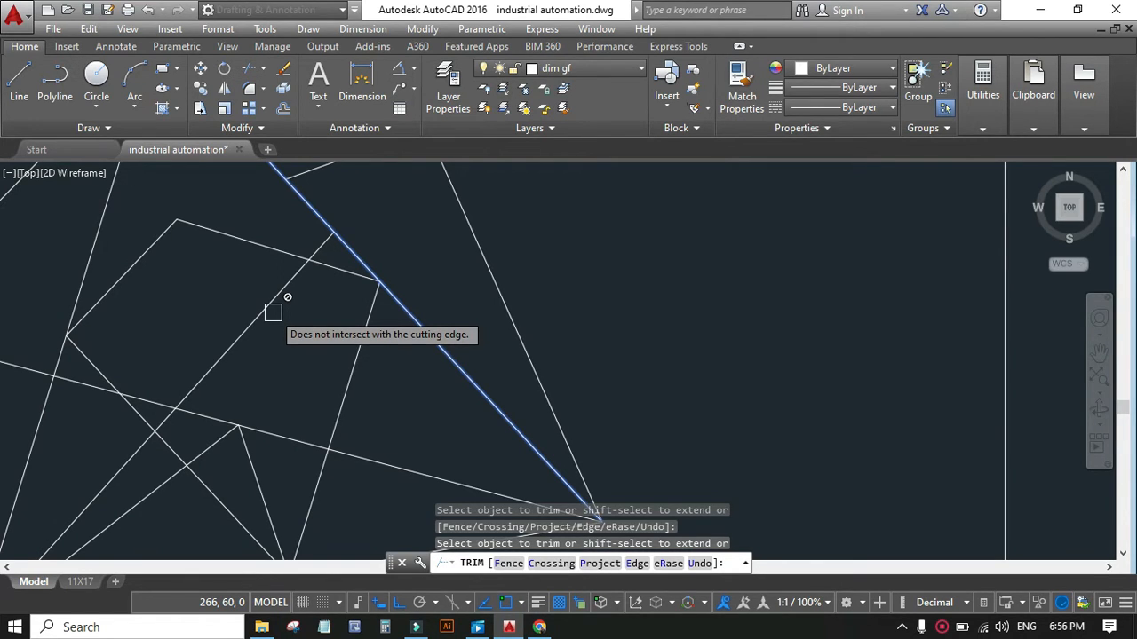
{"action": "scroll", "coordinate": [272, 307], "scroll_direction": "down", "scroll_amount": 3}
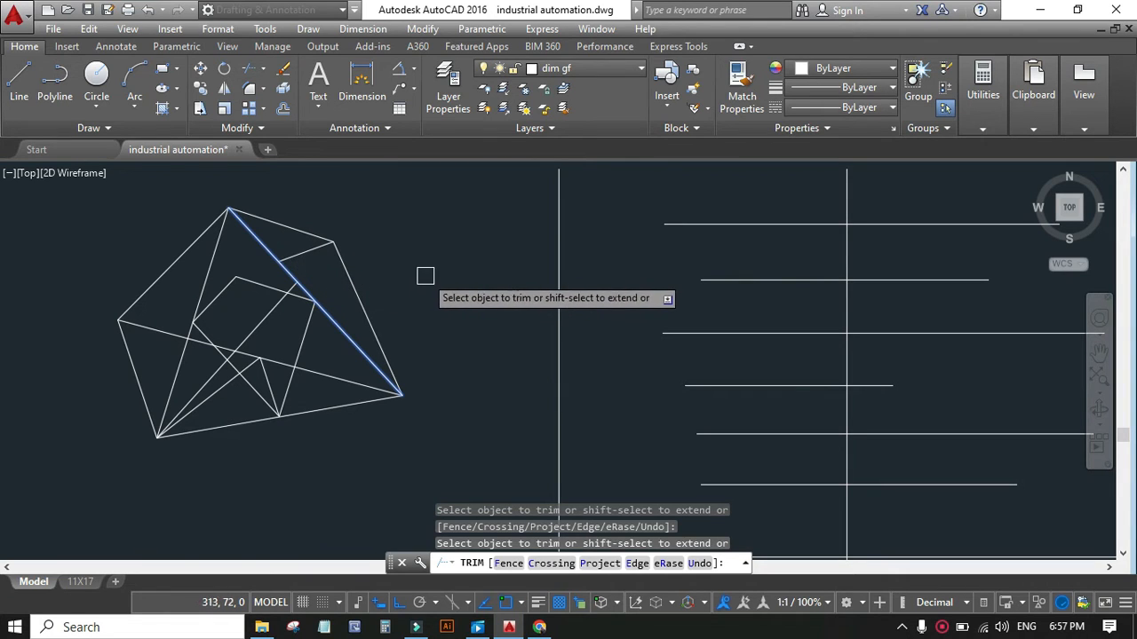
{"action": "key", "text": "Return"}
{"action": "key", "text": "ctrl+z"}
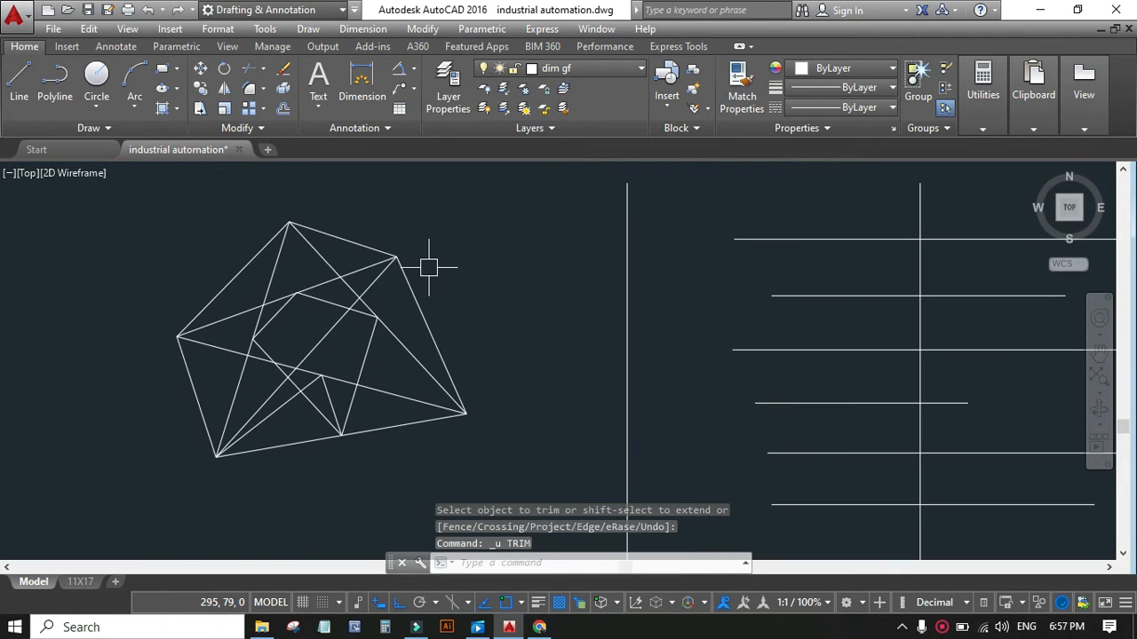
Step: Using the middle vertical line as cutting edge, trim the right-hand parts of the third and fourth horizontal lines
{"action": "scroll", "coordinate": [384, 293], "scroll_direction": "down", "scroll_amount": 4}
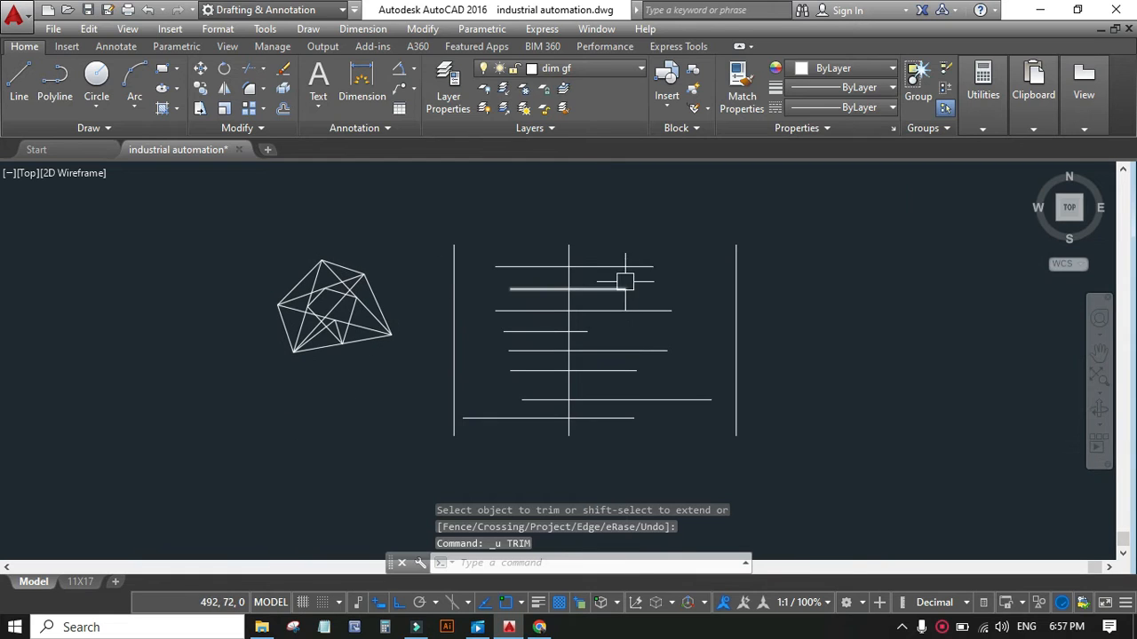
{"action": "left_click", "coordinate": [247, 69]}
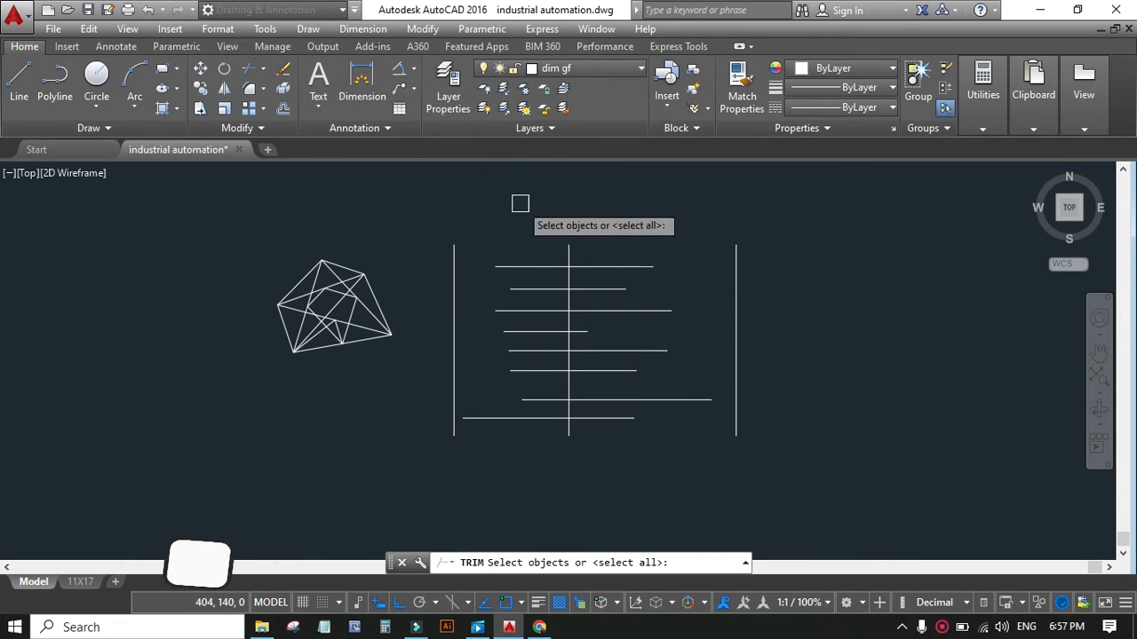
{"action": "left_click", "coordinate": [569, 243]}
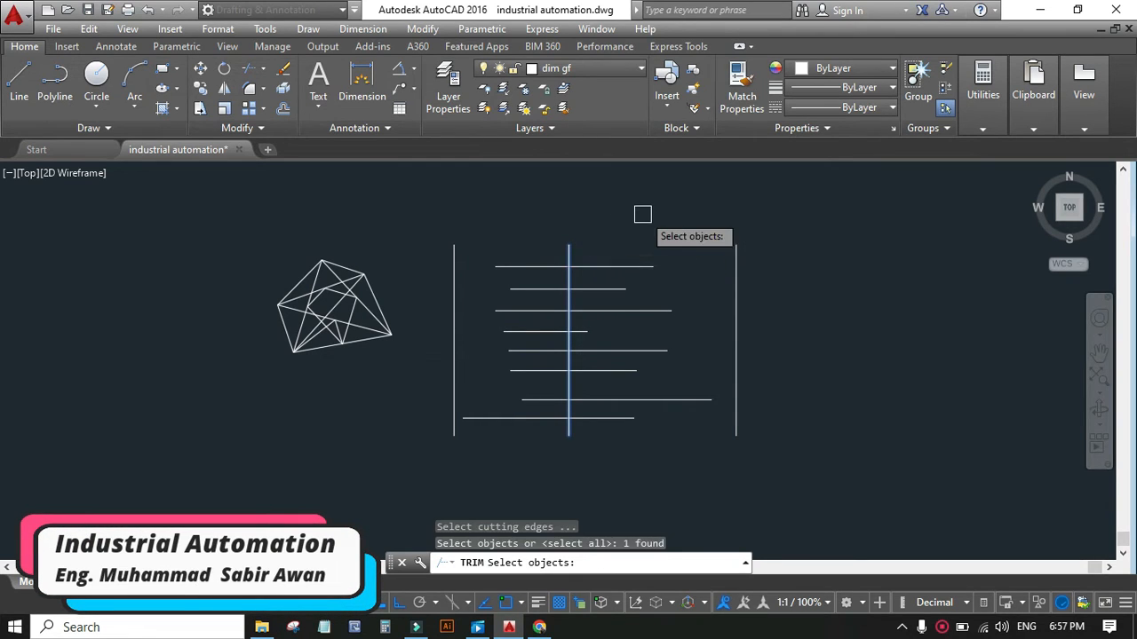
{"action": "key", "text": "Return"}
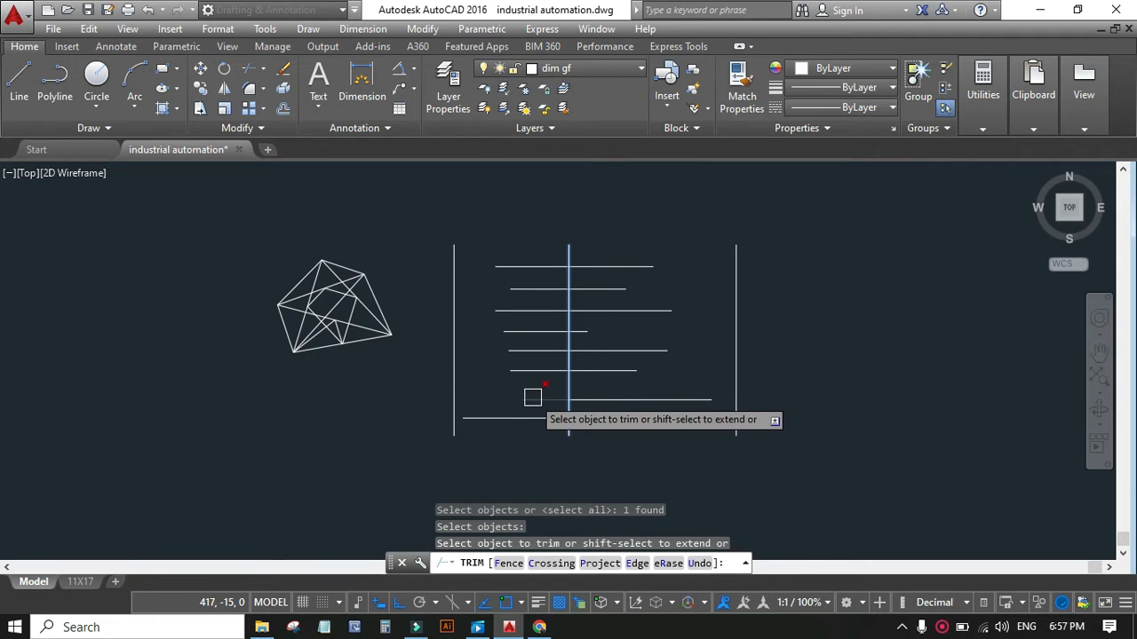
{"action": "left_click", "coordinate": [585, 330]}
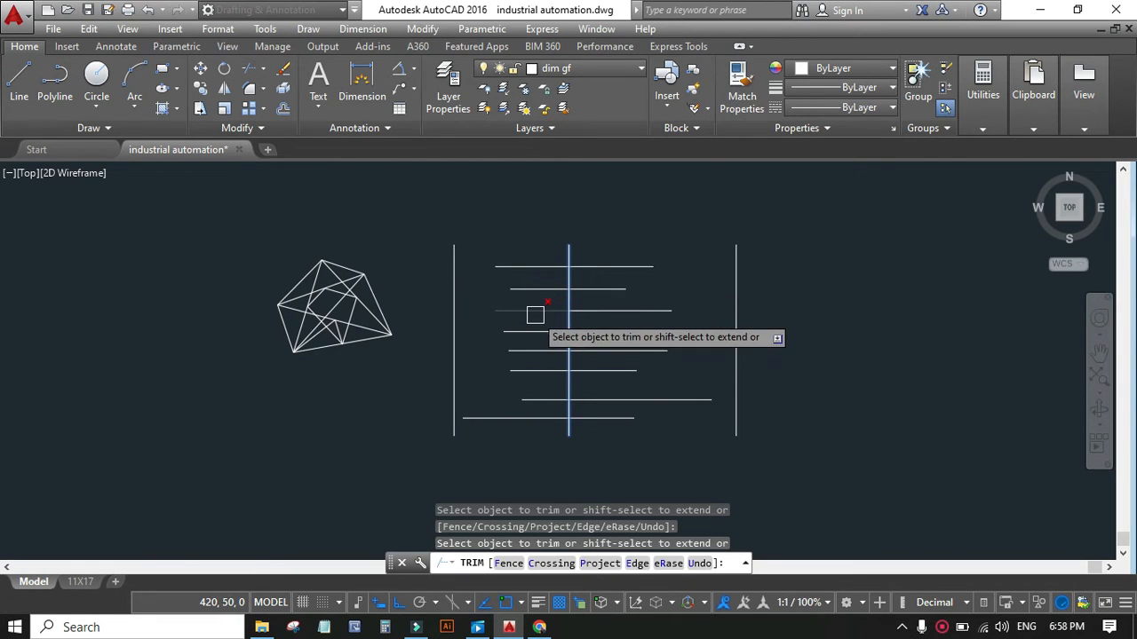
{"action": "left_click", "coordinate": [609, 313]}
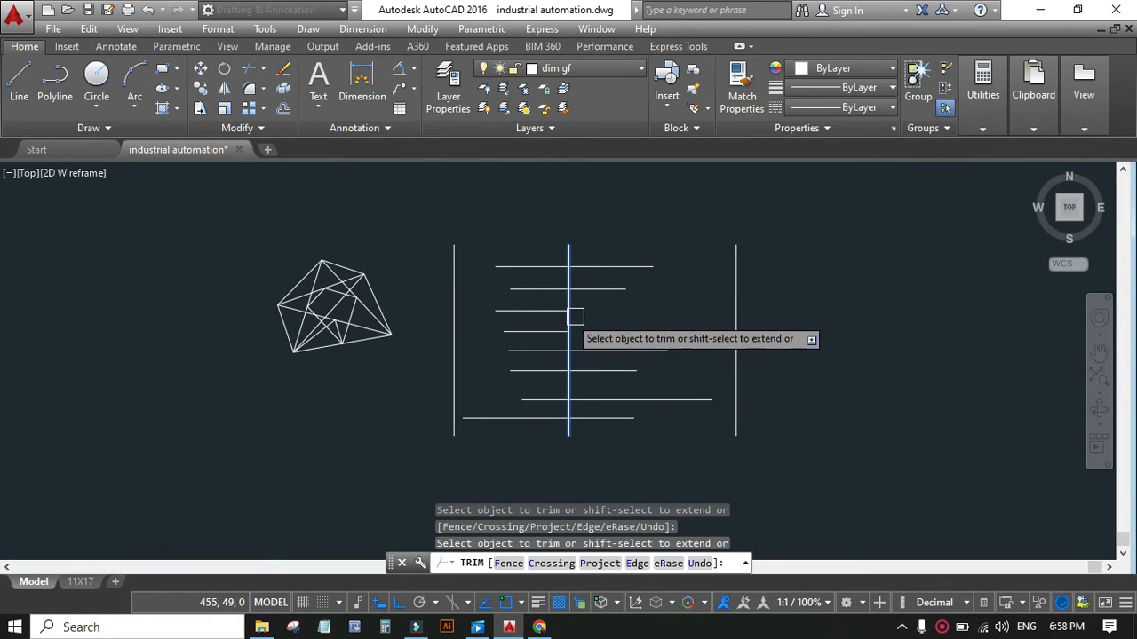
Step: Trim the second horizontal line's left part and the seventh's right part at the middle vertical line, and undo the whole Trim operation
{"action": "left_click", "coordinate": [527, 311]}
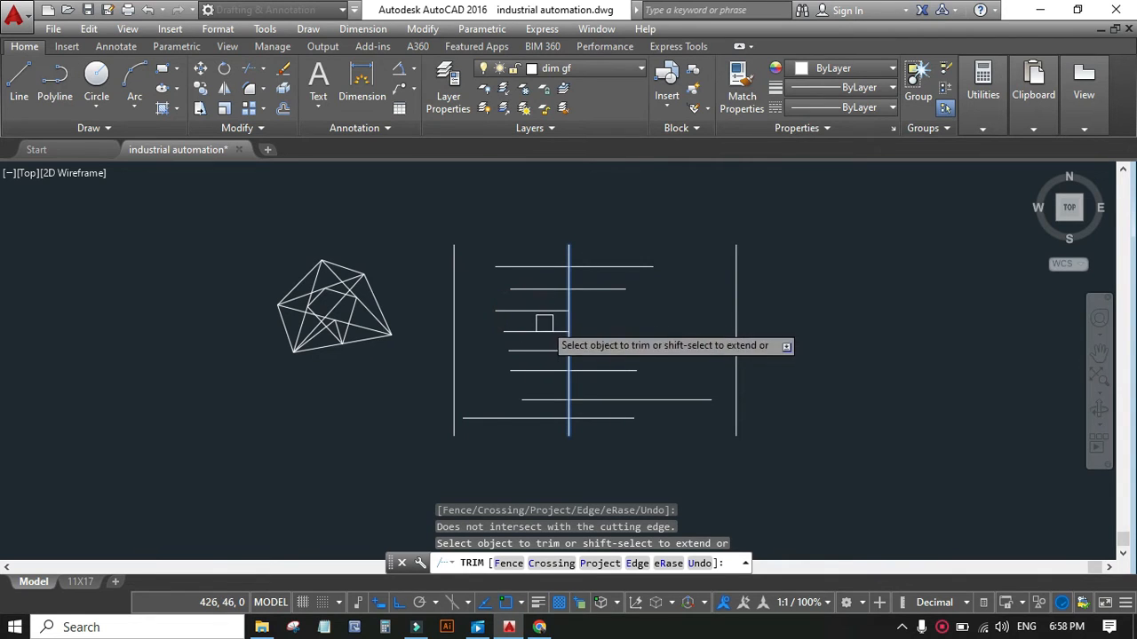
{"action": "left_click", "coordinate": [532, 315]}
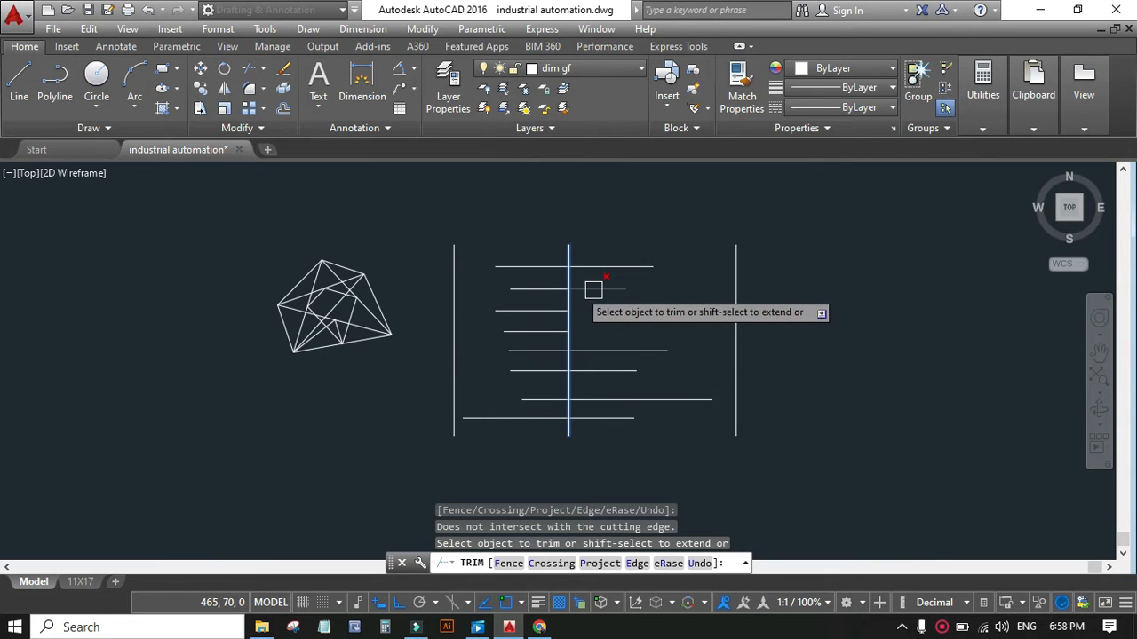
{"action": "left_click", "coordinate": [538, 293]}
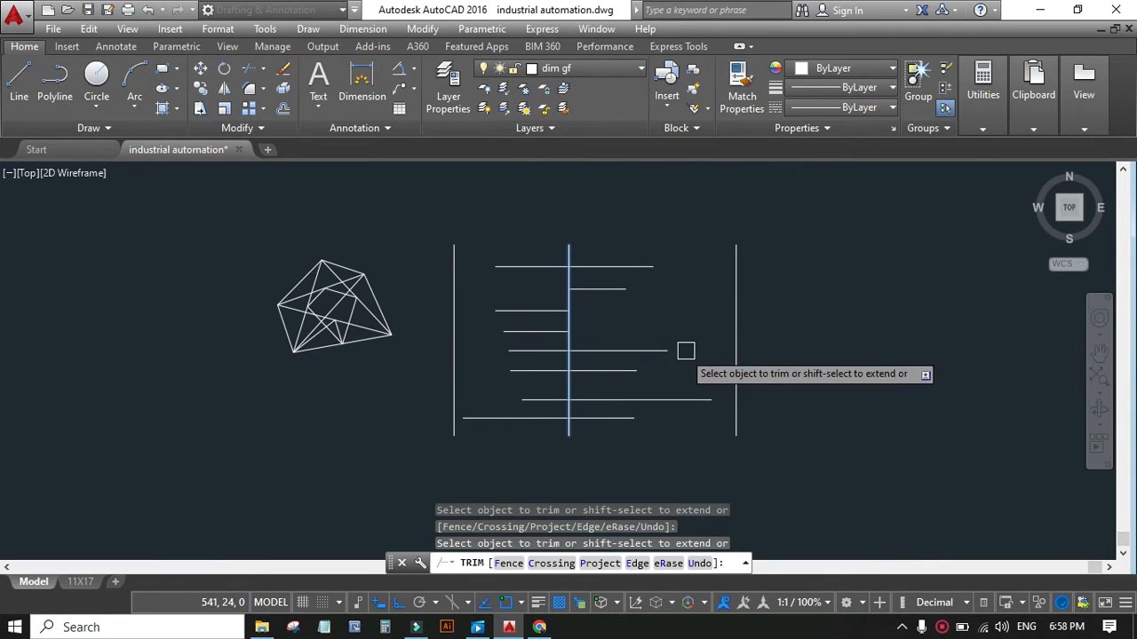
{"action": "left_click", "coordinate": [660, 397]}
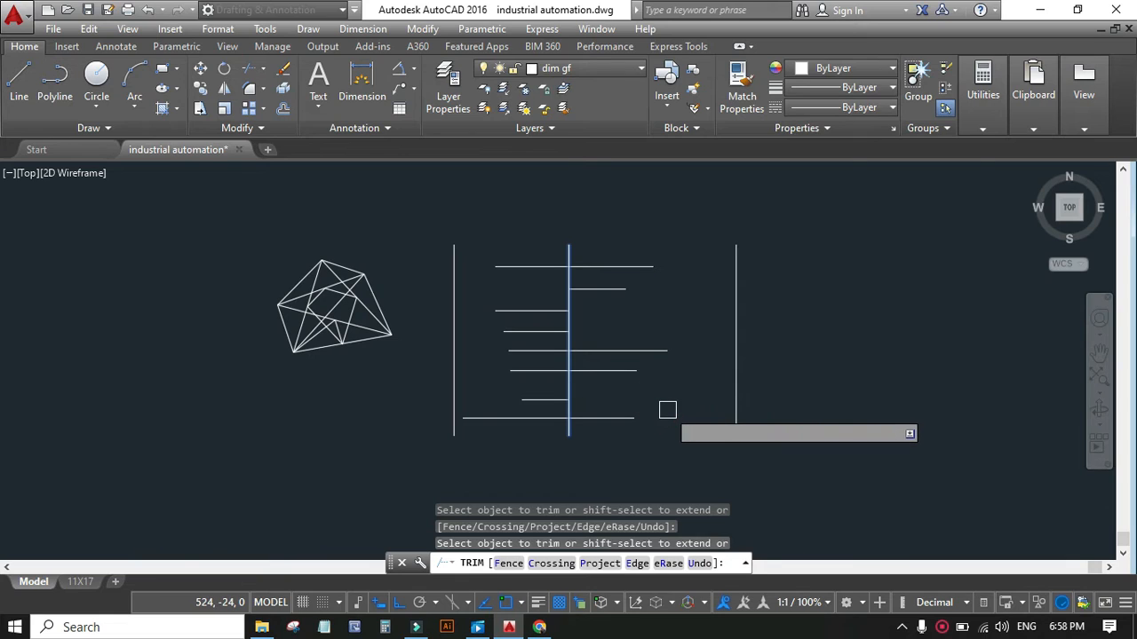
{"action": "key", "text": "Return"}
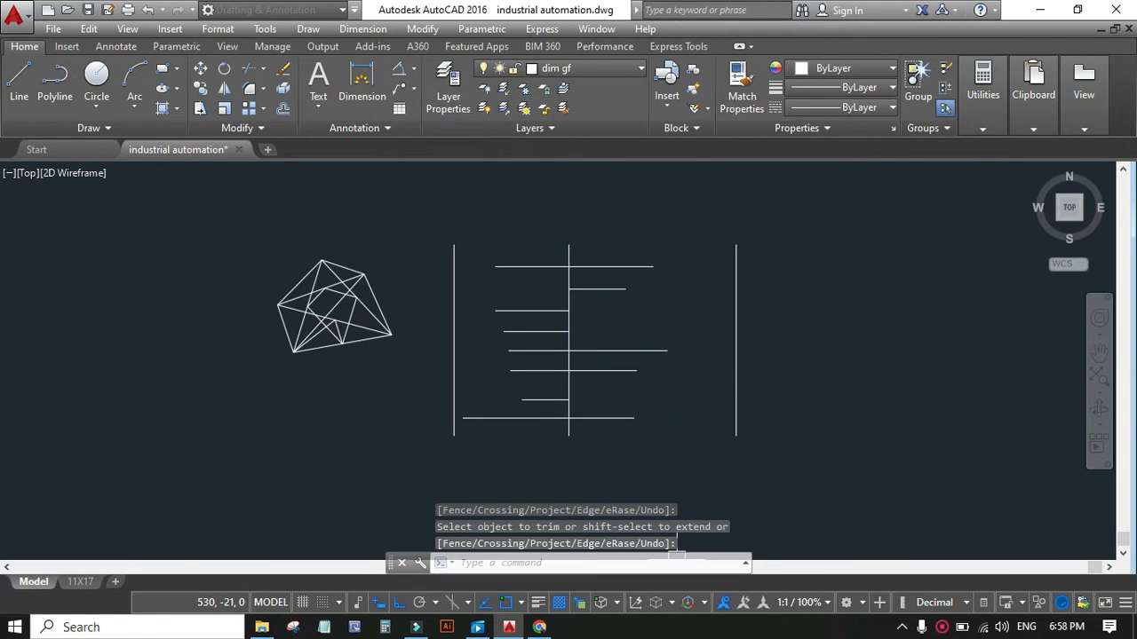
{"action": "key", "text": "ctrl+z"}
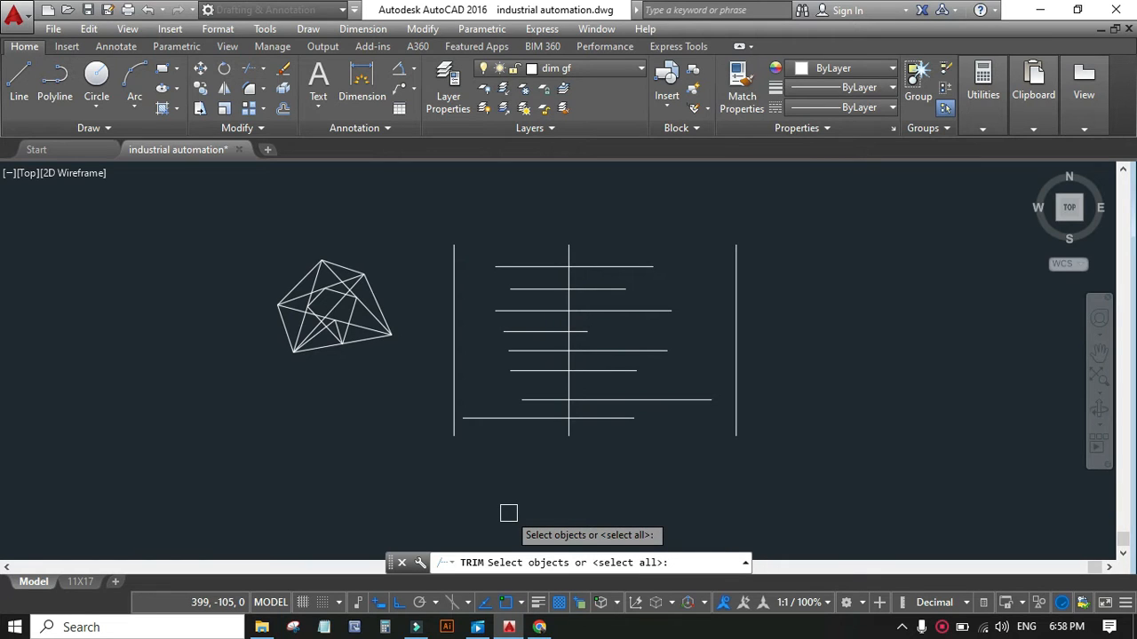
Step: With all objects as cutting edges, trim the inner polygon's lower-left side near its left corner and the adjoining segment of the crossing line
{"action": "key", "text": "Return"}
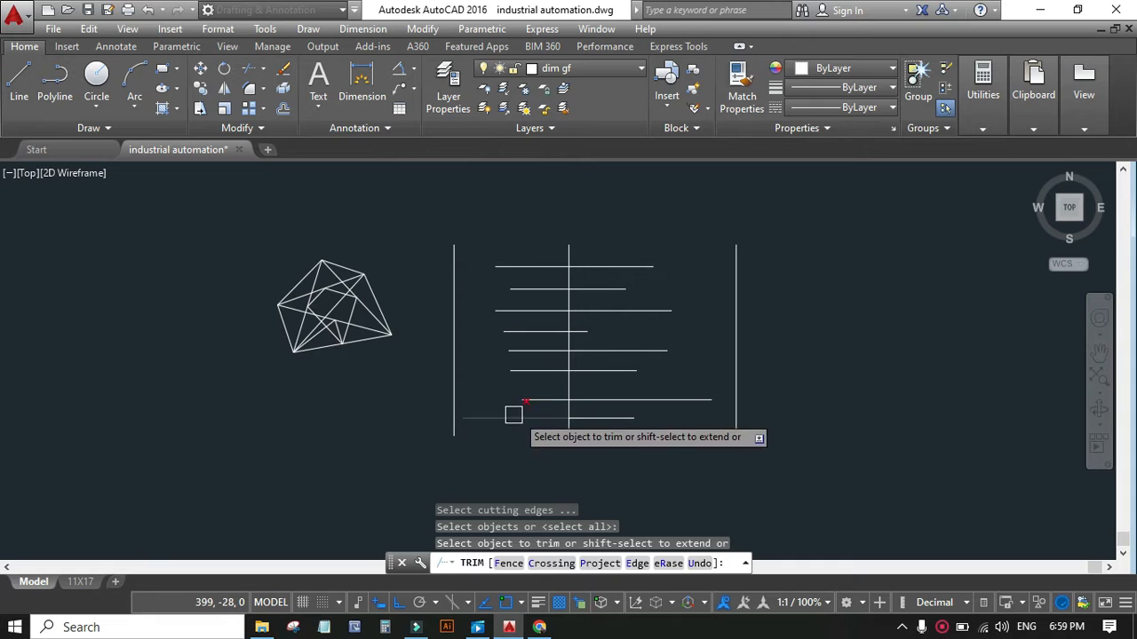
{"action": "left_click", "coordinate": [585, 262]}
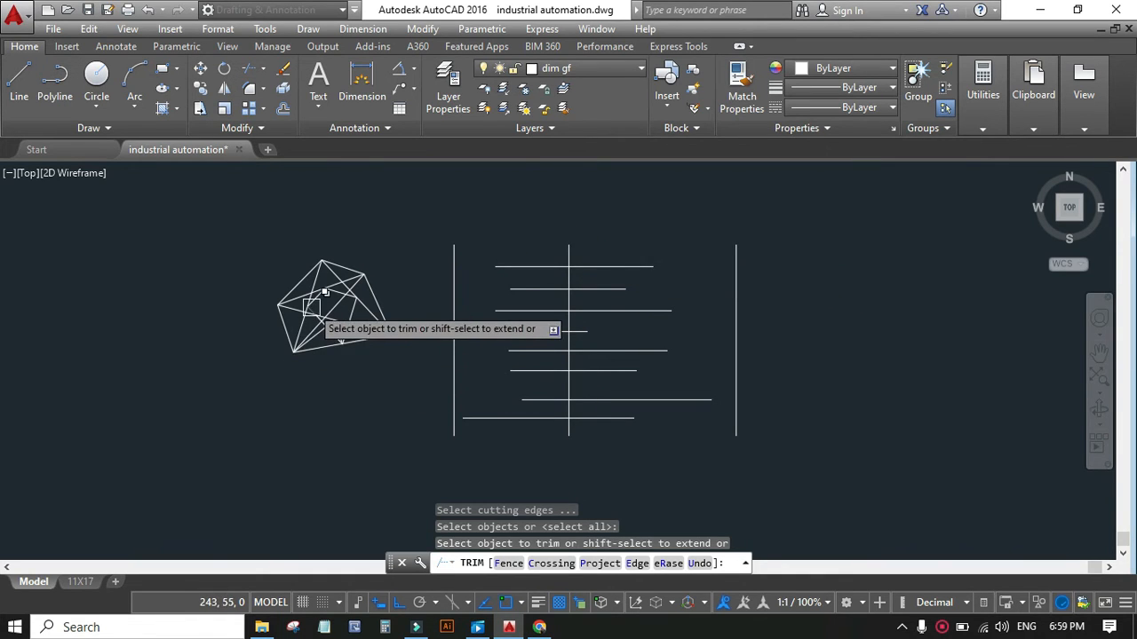
{"action": "scroll", "coordinate": [311, 305], "scroll_direction": "up", "scroll_amount": 5}
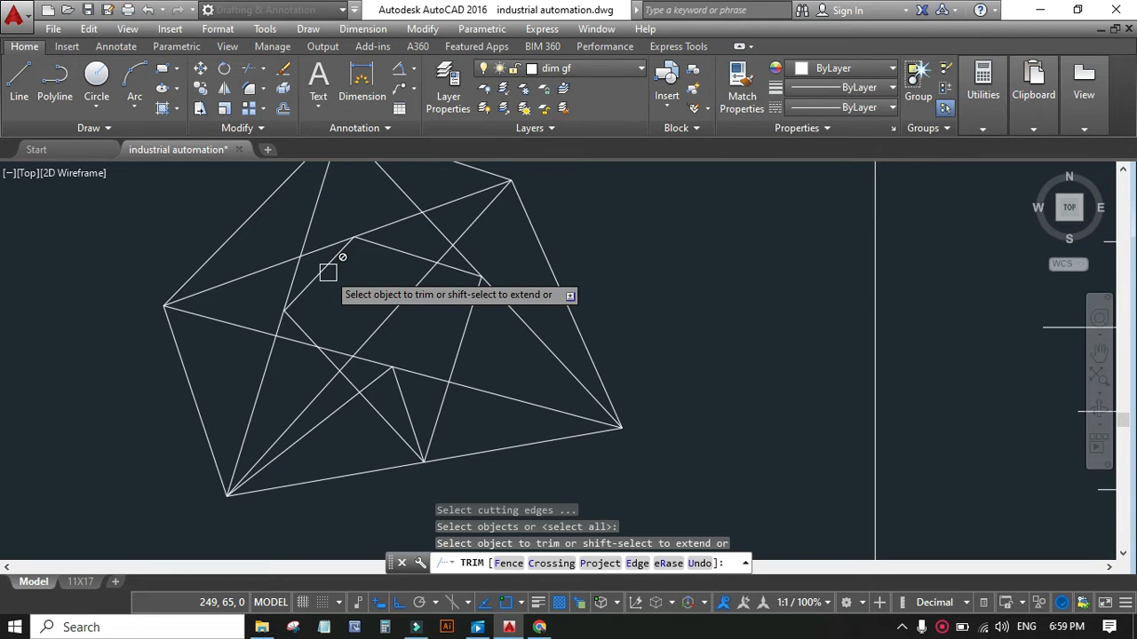
{"action": "left_click", "coordinate": [300, 323]}
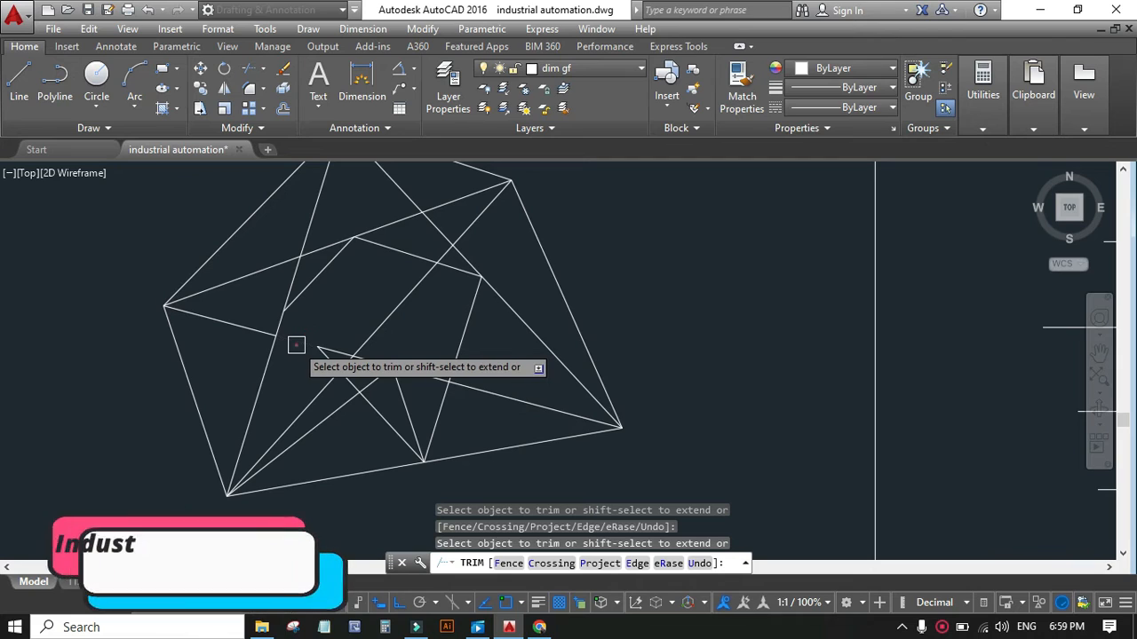
{"action": "left_click", "coordinate": [237, 326]}
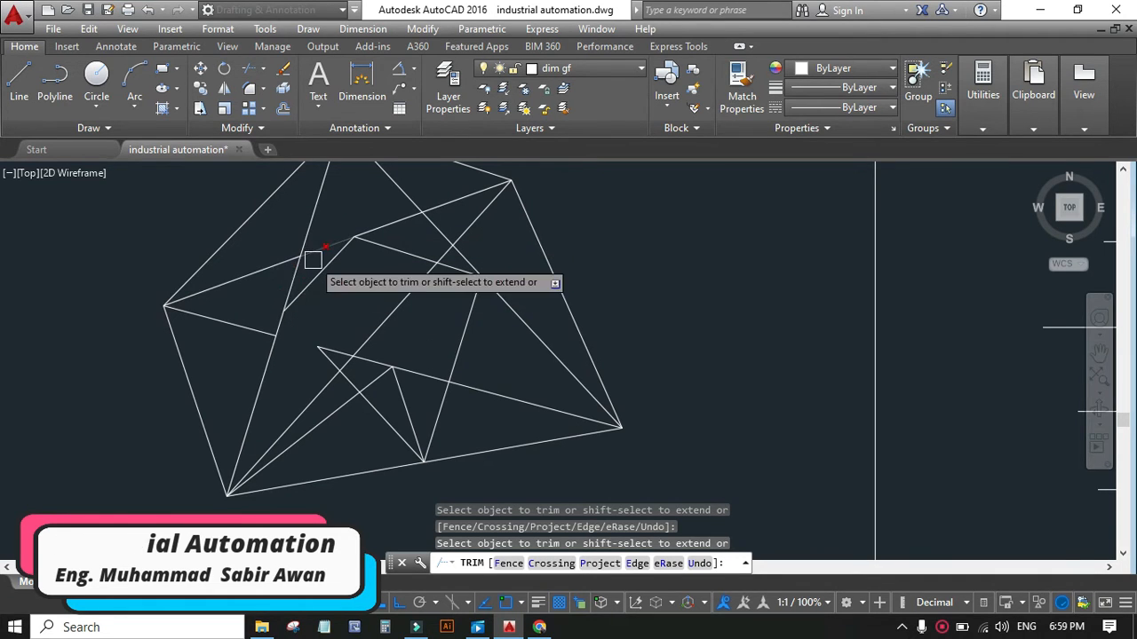
Step: Trim the line between the polygon's left and upper-right vertices piece by piece, from the left vertex up to the long diagonal
{"action": "left_click", "coordinate": [268, 263]}
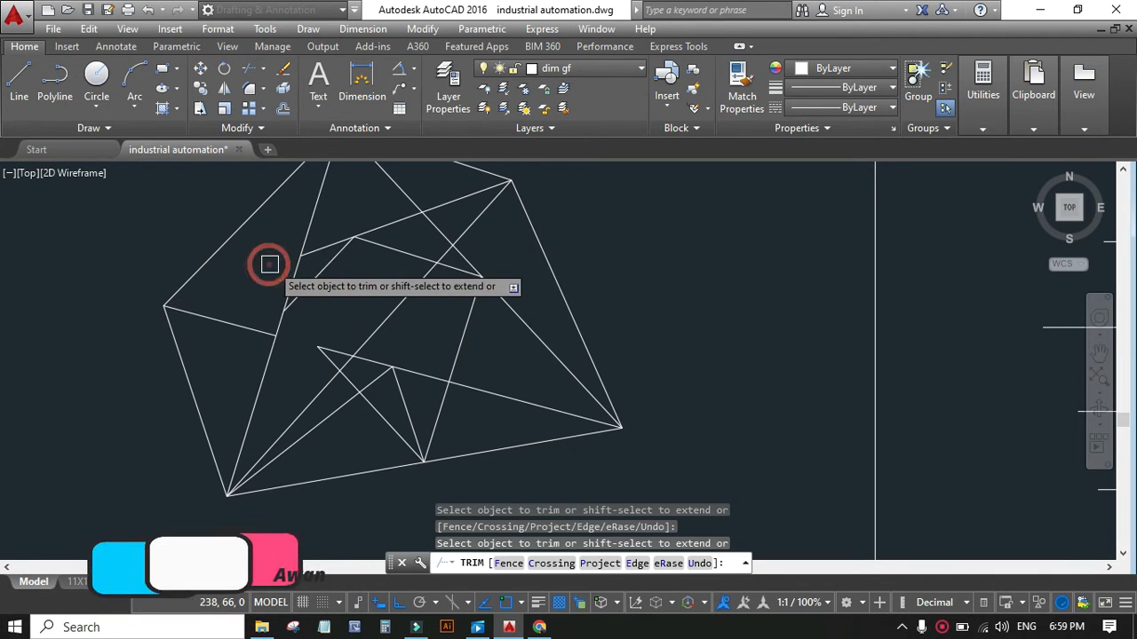
{"action": "left_click", "coordinate": [311, 246]}
{"action": "left_click", "coordinate": [379, 225]}
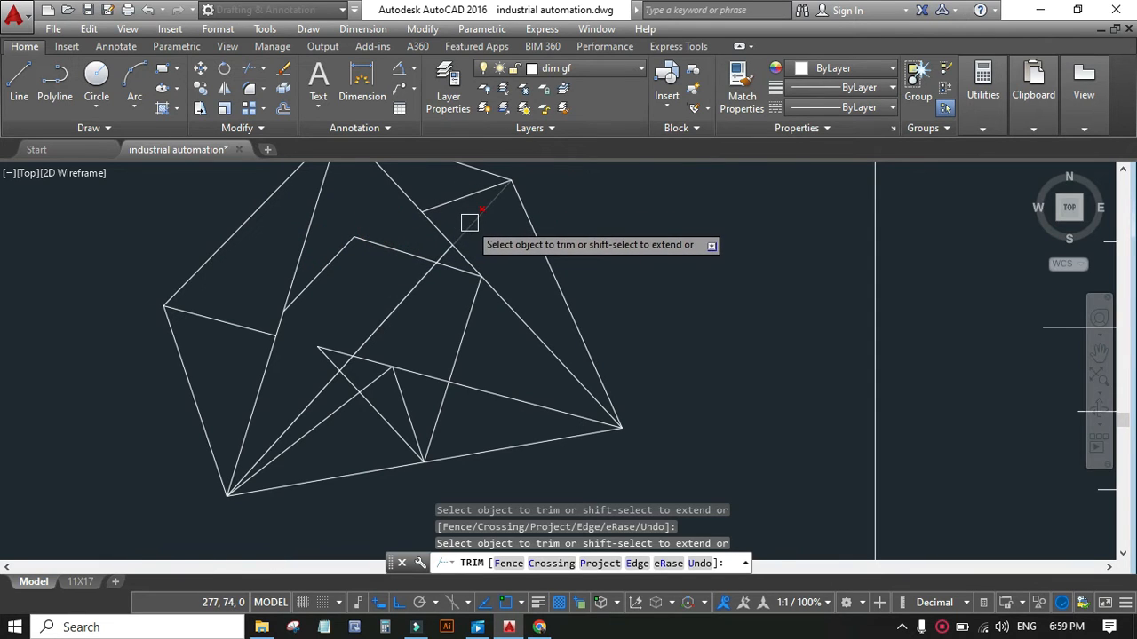
Step: Trim the long diagonal piece by piece downward from the polygon's upper-right vertex, together with the inner polygon's upper side
{"action": "left_click", "coordinate": [470, 222]}
{"action": "scroll", "coordinate": [451, 254], "scroll_direction": "up", "scroll_amount": 3}
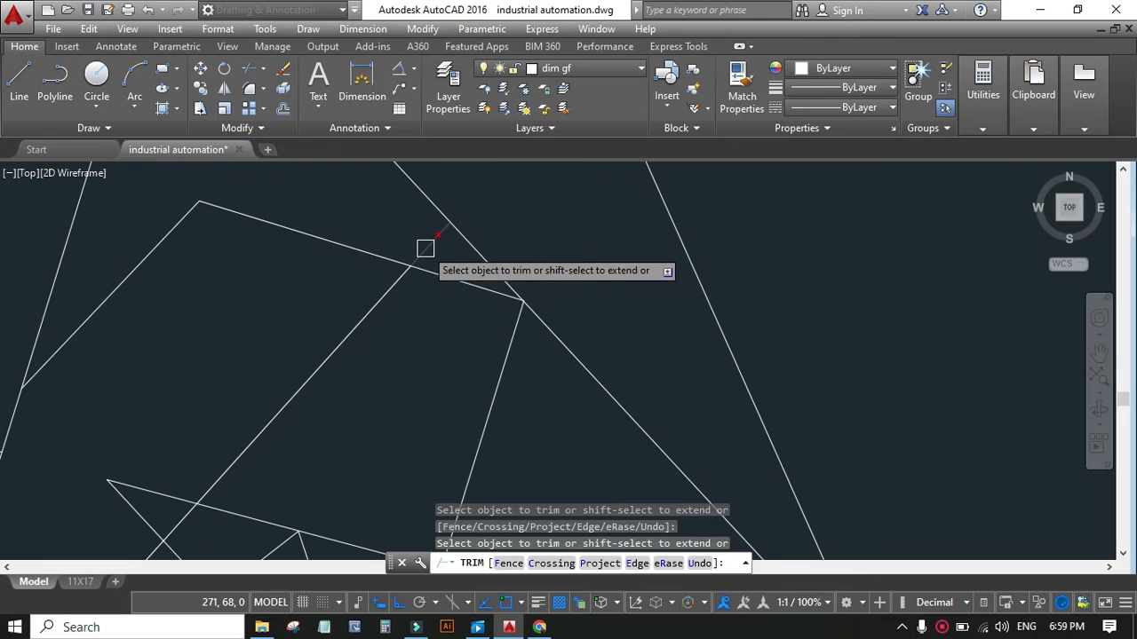
{"action": "left_click", "coordinate": [357, 243]}
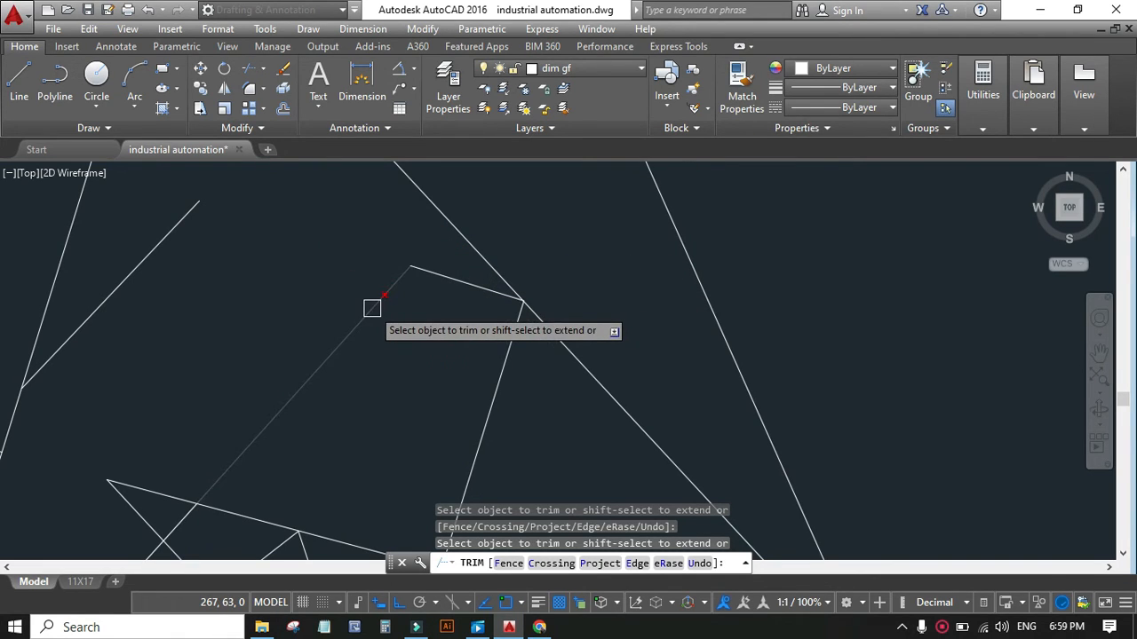
{"action": "scroll", "coordinate": [373, 306], "scroll_direction": "down", "scroll_amount": 4}
{"action": "scroll", "coordinate": [376, 337], "scroll_direction": "up", "scroll_amount": 3}
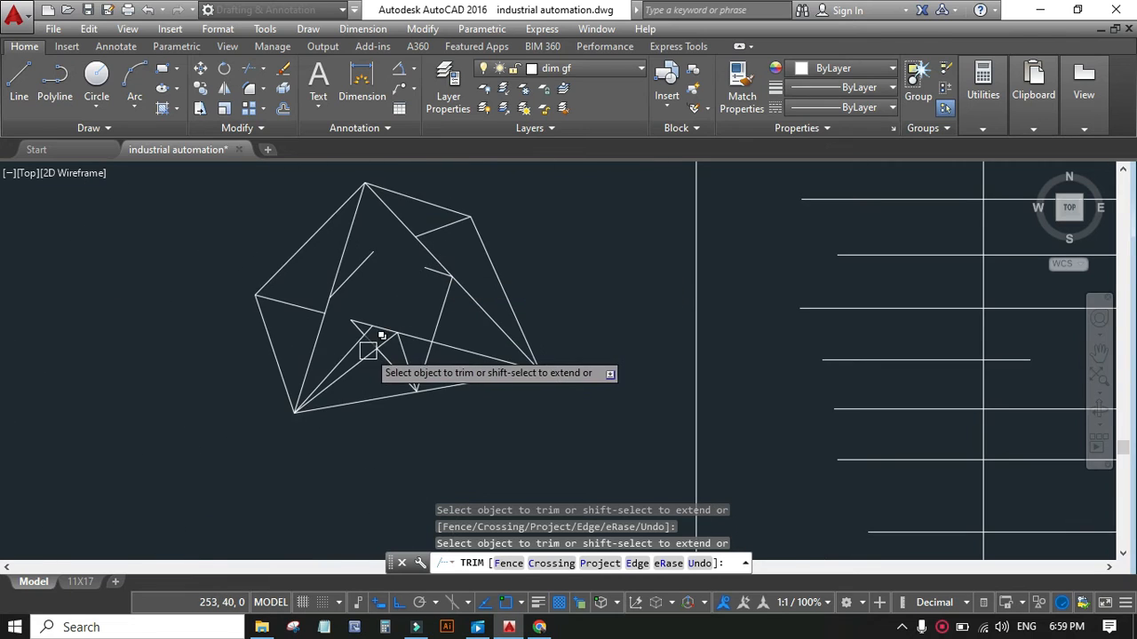
{"action": "left_click", "coordinate": [367, 350]}
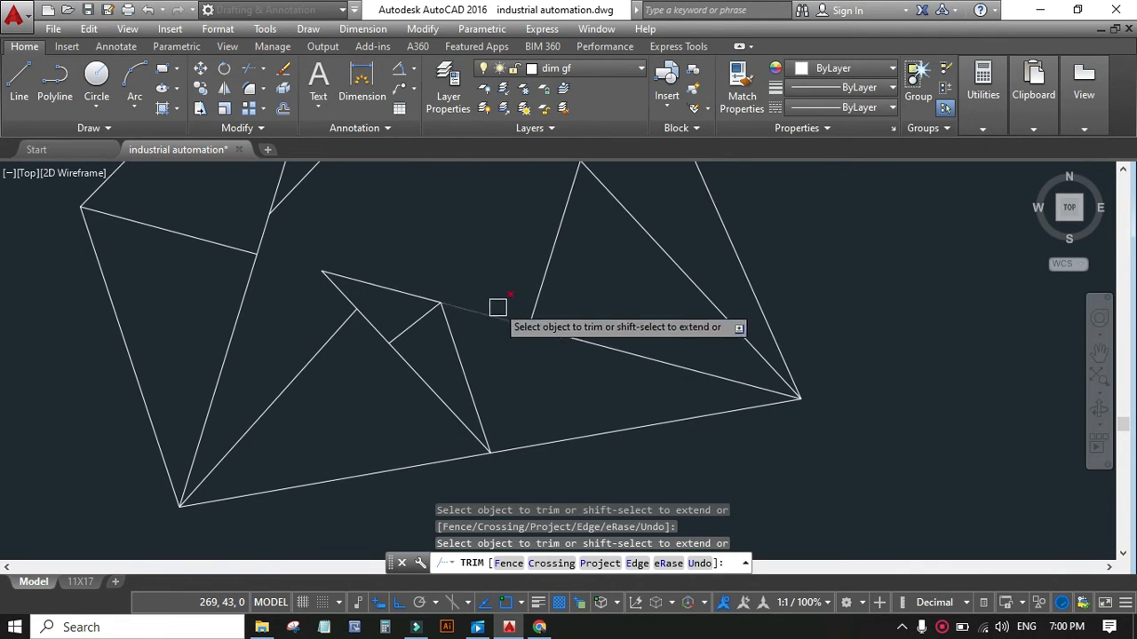
Step: Trim the line from the inner peak toward the lower-right vertex, and the diagonal from the top vertex below its upper-right junction
{"action": "left_click", "coordinate": [417, 289]}
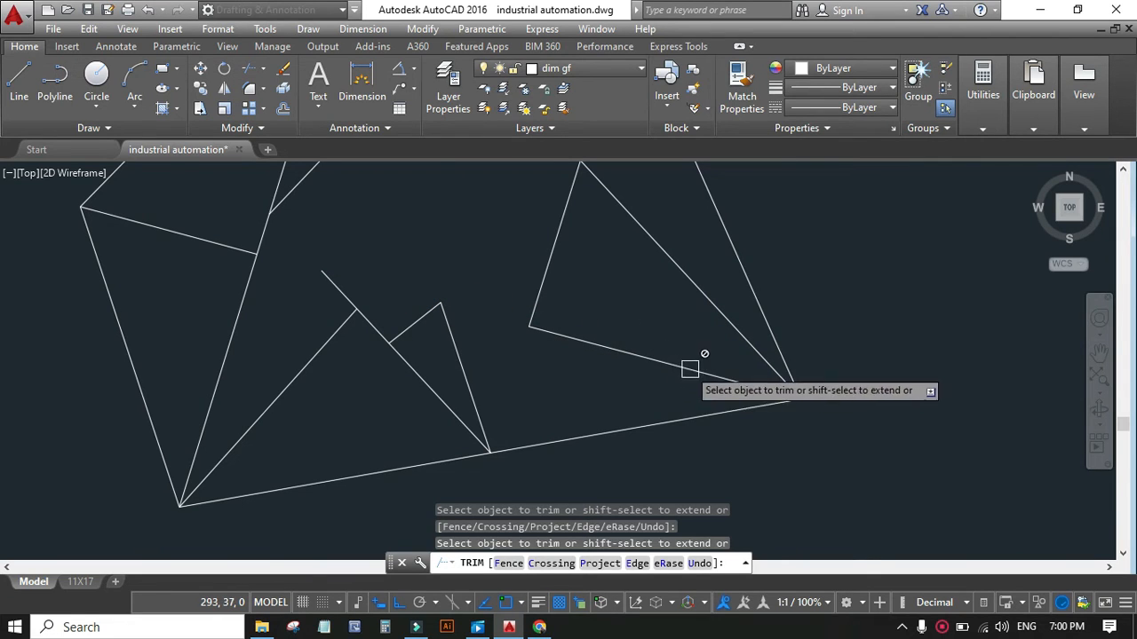
{"action": "scroll", "coordinate": [484, 426], "scroll_direction": "down", "scroll_amount": 2}
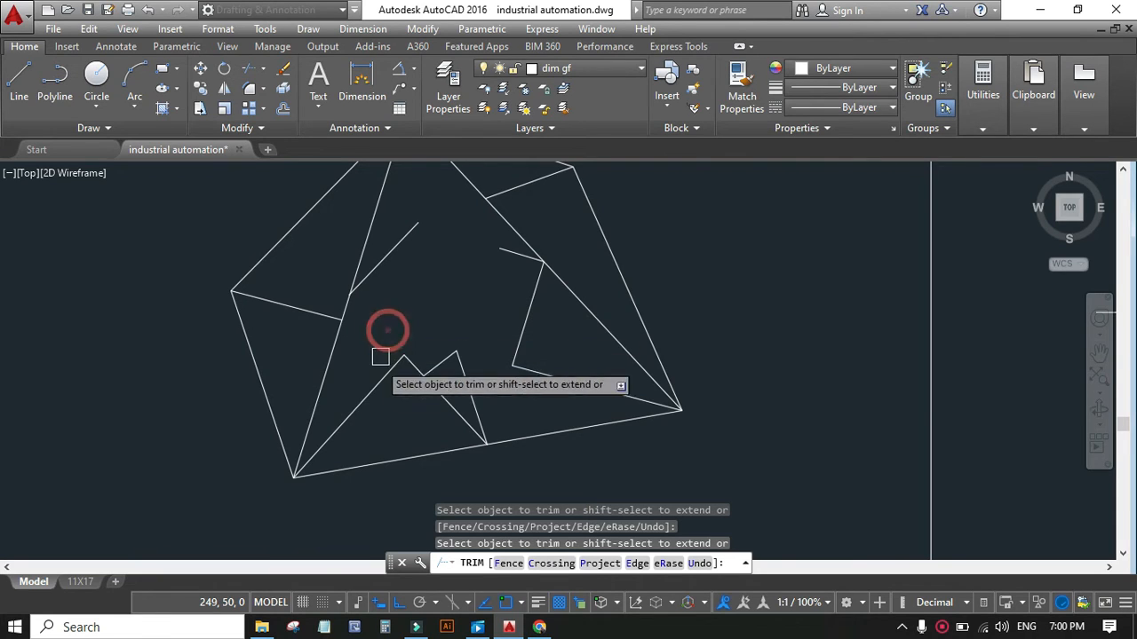
{"action": "scroll", "coordinate": [352, 455], "scroll_direction": "down", "scroll_amount": 2}
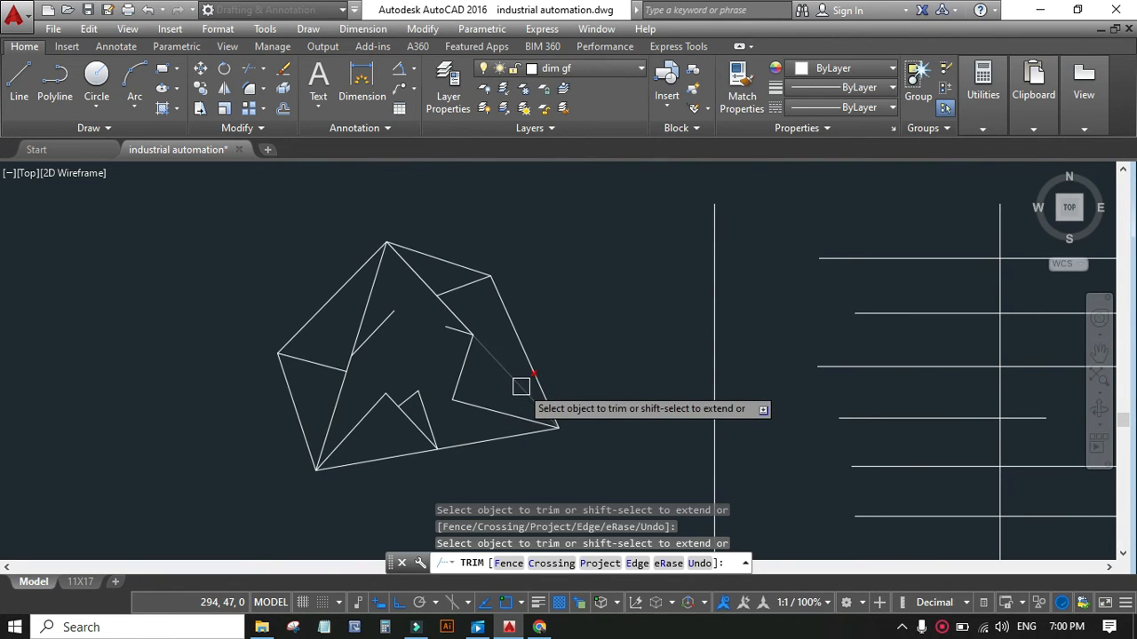
{"action": "left_click", "coordinate": [451, 306]}
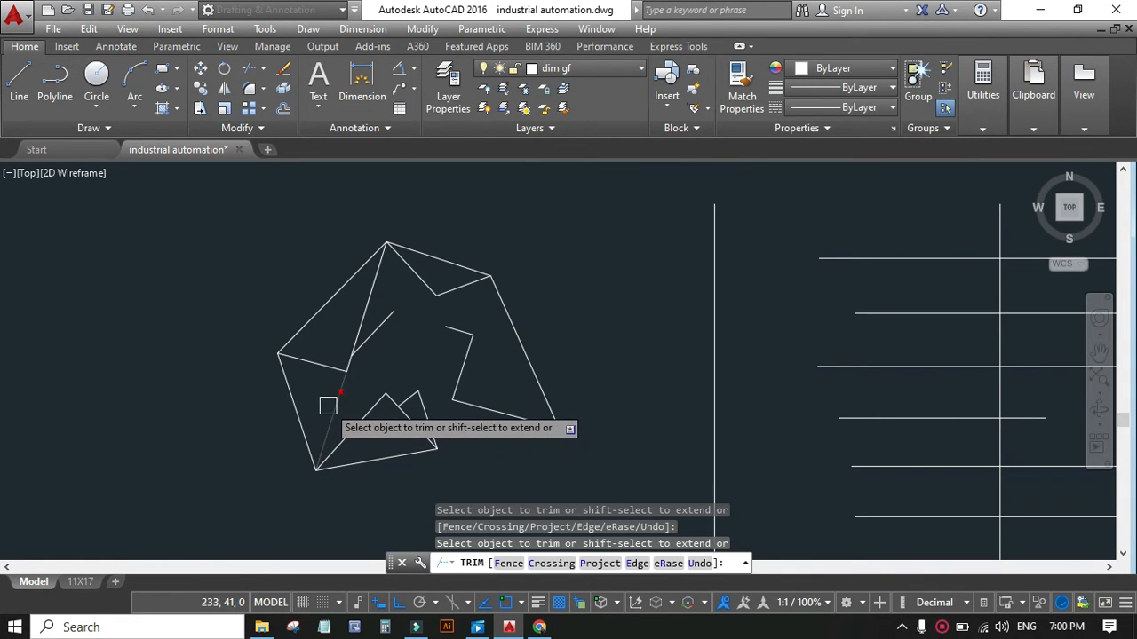
Step: Trim the lower part of the left diagonal and the segment from the notch between the two small peaks to the polygon's bottom side
{"action": "scroll", "coordinate": [343, 364], "scroll_direction": "up", "scroll_amount": 4}
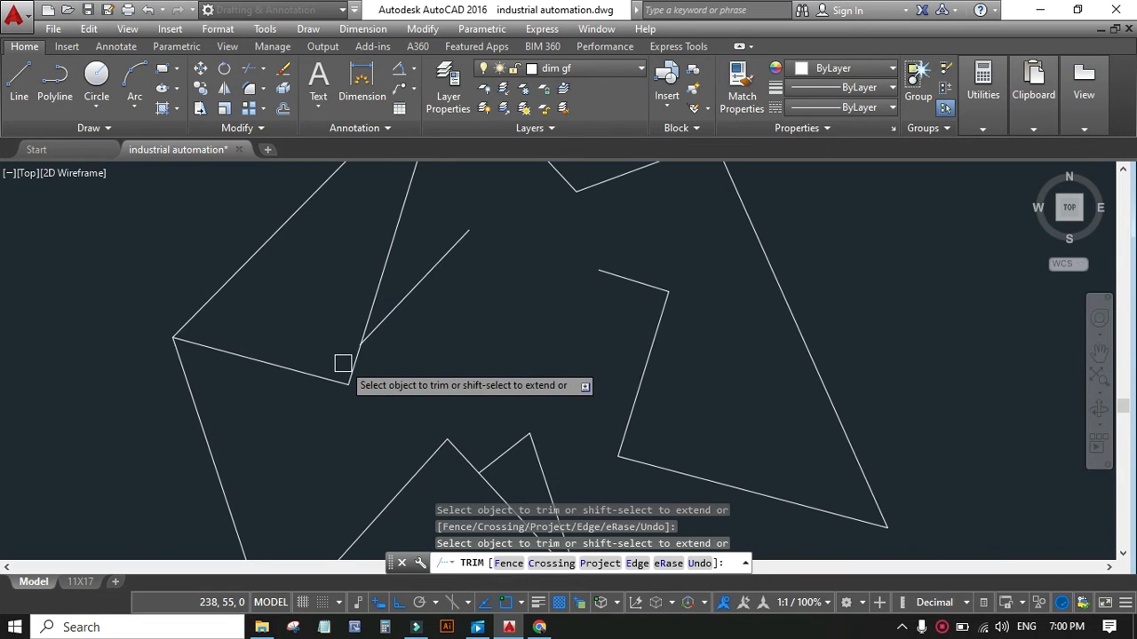
{"action": "scroll", "coordinate": [307, 437], "scroll_direction": "down", "scroll_amount": 4}
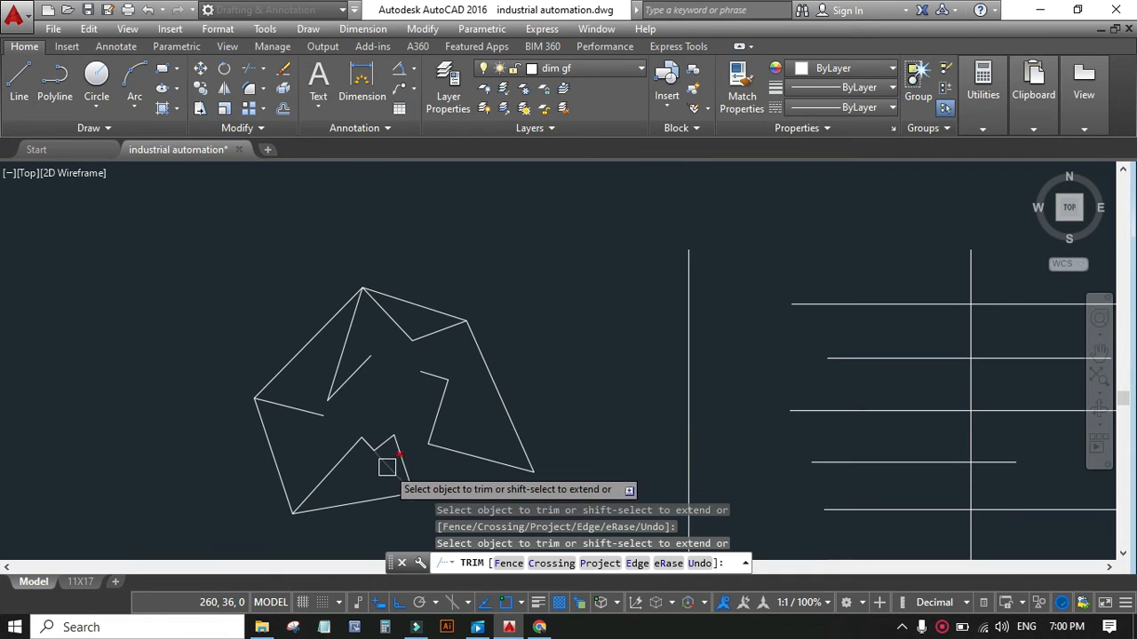
{"action": "left_click", "coordinate": [387, 466]}
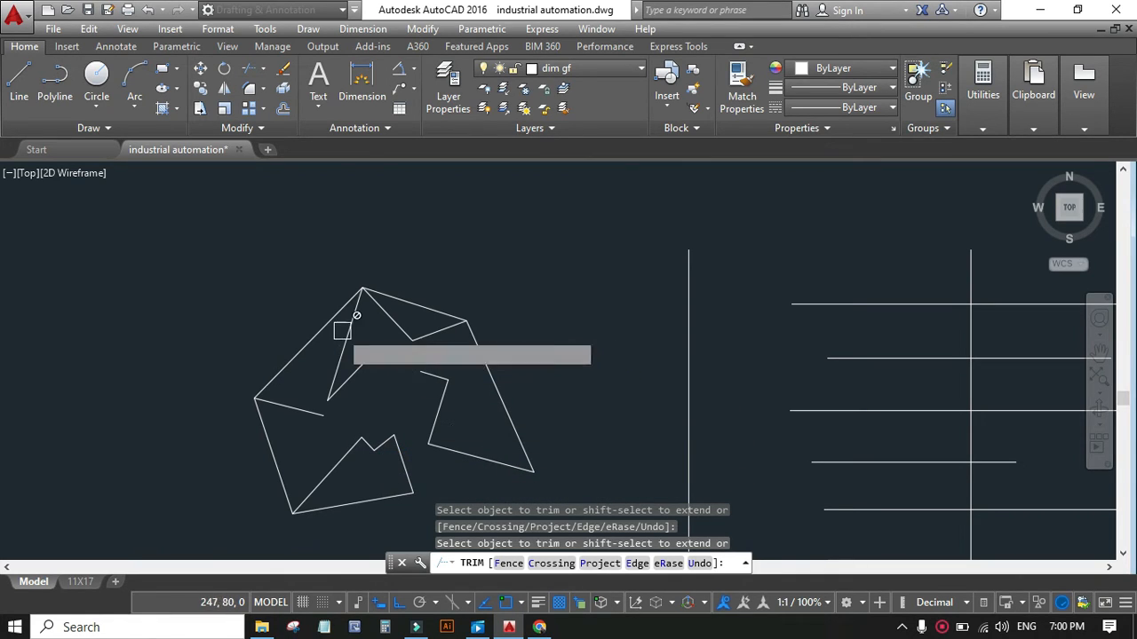
Step: Trim the right-hand parts of the seventh, sixth and fifth horizontal lines at the middle vertical line
{"action": "scroll", "coordinate": [343, 329], "scroll_direction": "down", "scroll_amount": 4}
{"action": "scroll", "coordinate": [399, 385], "scroll_direction": "up", "scroll_amount": 5}
{"action": "scroll", "coordinate": [353, 396], "scroll_direction": "down", "scroll_amount": 3}
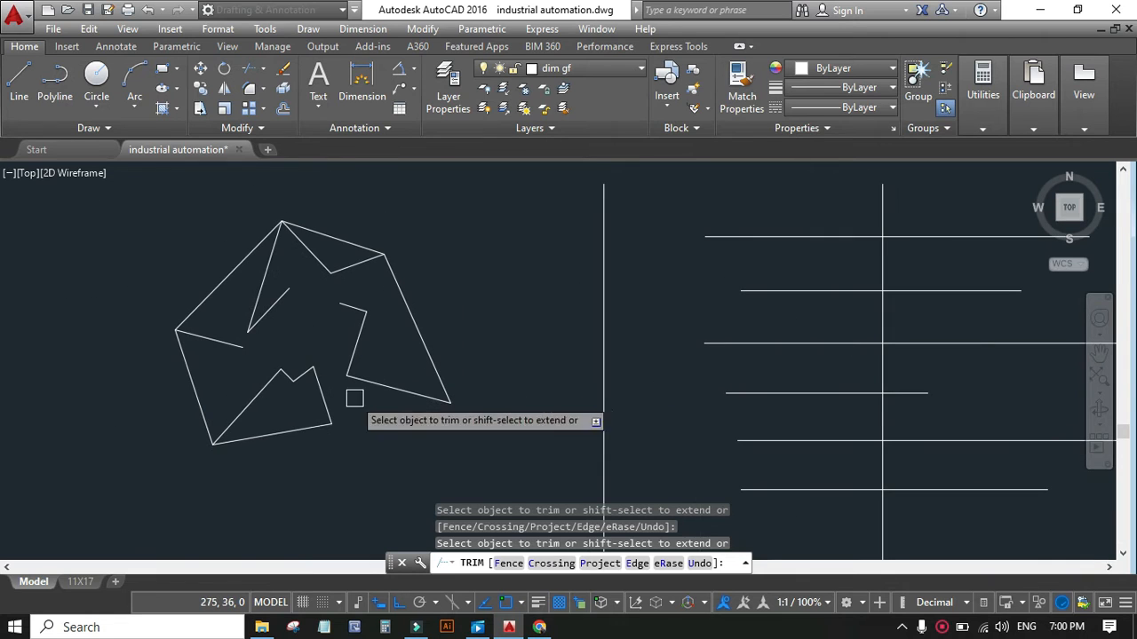
{"action": "scroll", "coordinate": [450, 396], "scroll_direction": "up", "scroll_amount": 1}
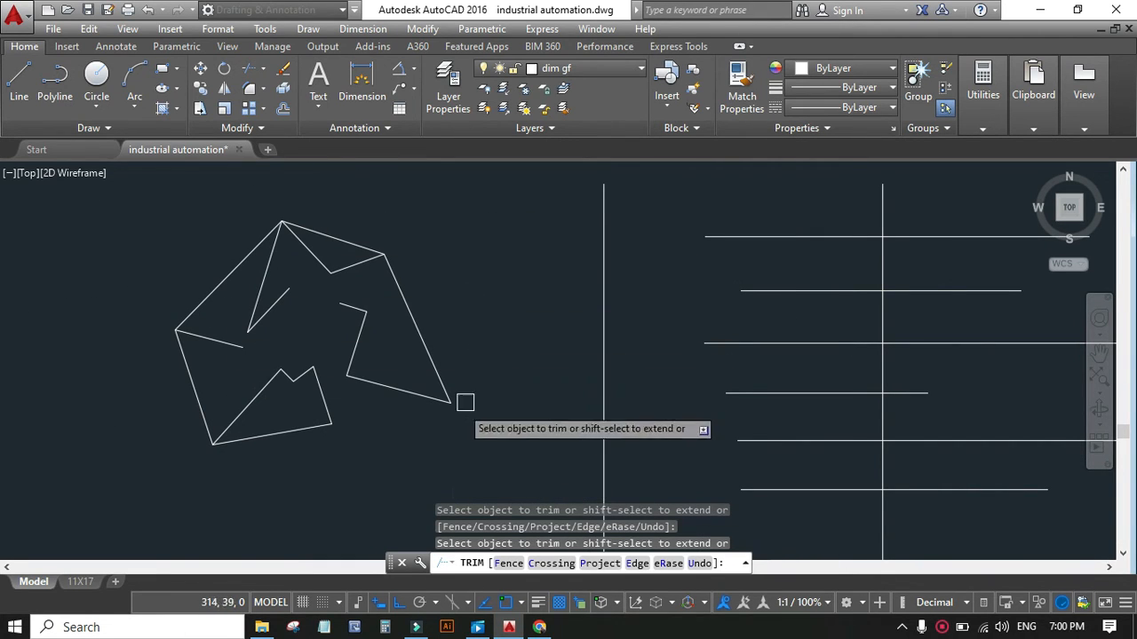
{"action": "scroll", "coordinate": [293, 318], "scroll_direction": "down", "scroll_amount": 3}
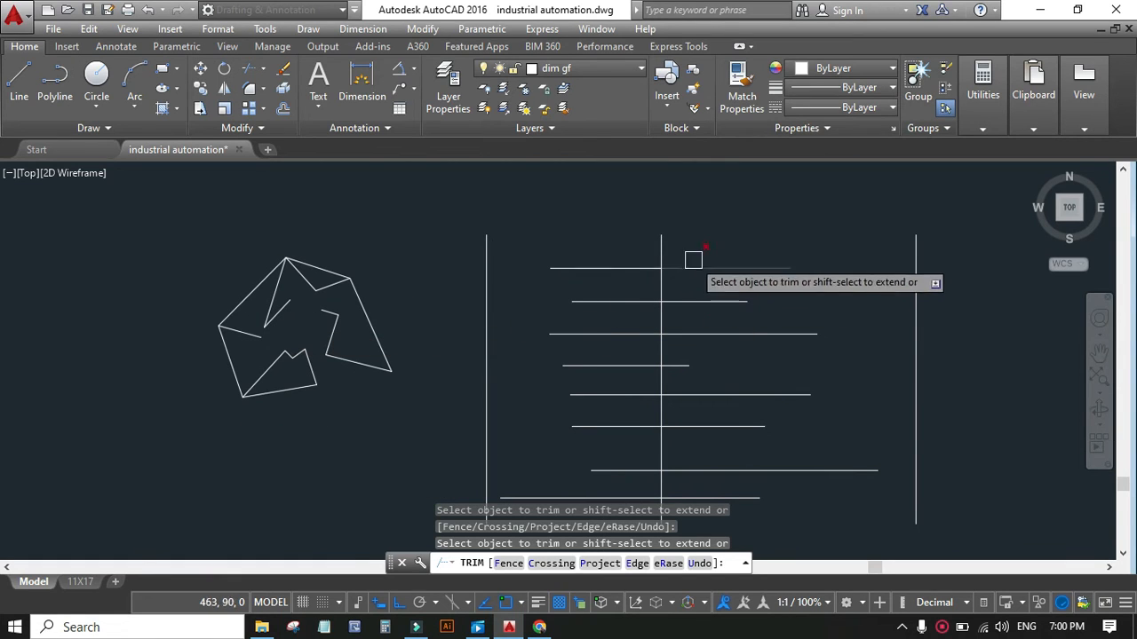
{"action": "scroll", "coordinate": [660, 240], "scroll_direction": "down", "scroll_amount": 2}
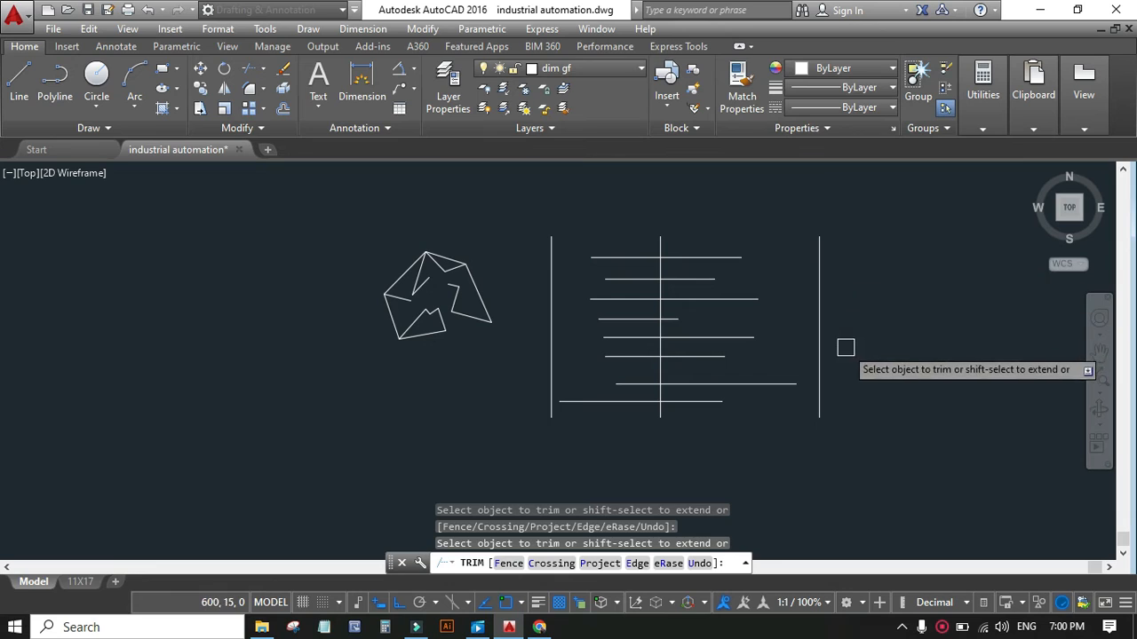
{"action": "left_click", "coordinate": [772, 383]}
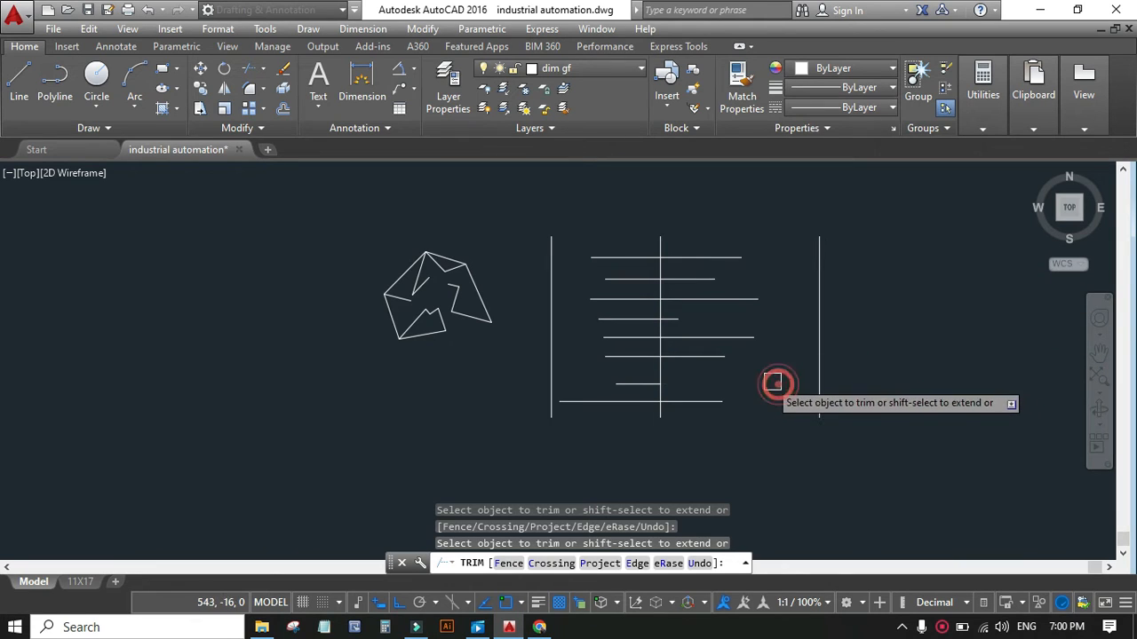
{"action": "left_click", "coordinate": [722, 356]}
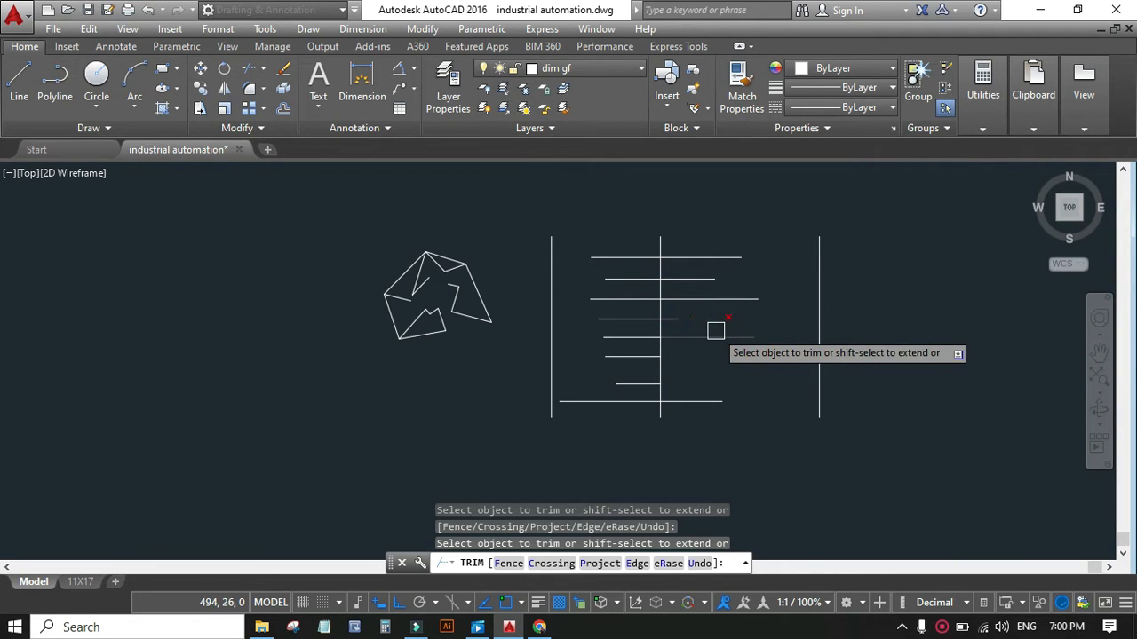
{"action": "left_click", "coordinate": [716, 331]}
{"action": "left_click", "coordinate": [685, 338]}
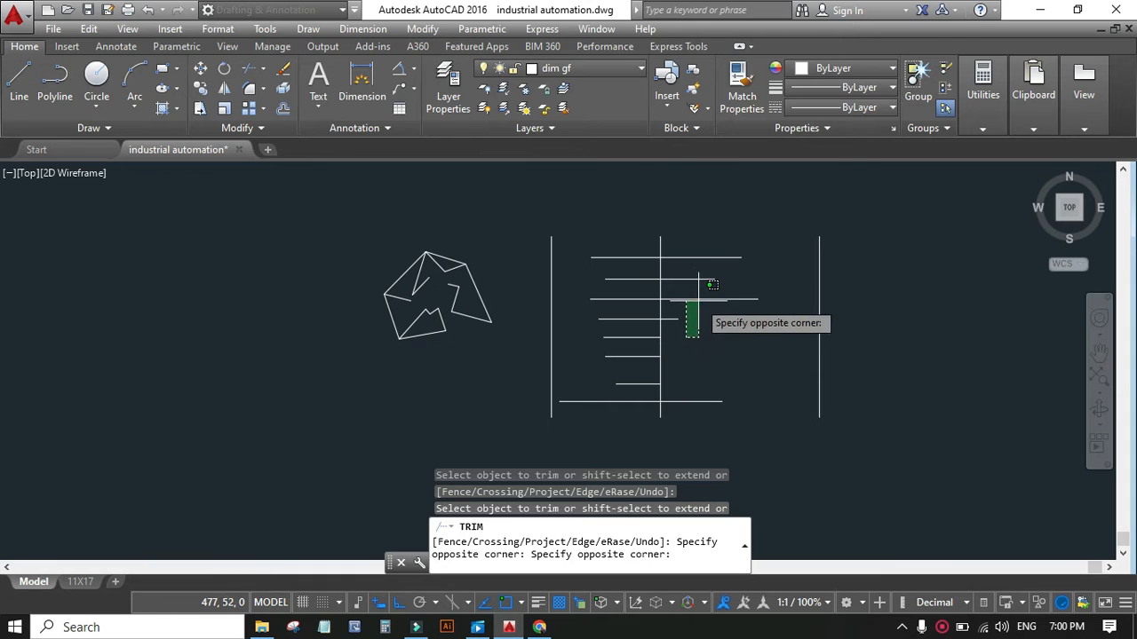
{"action": "left_click", "coordinate": [701, 332]}
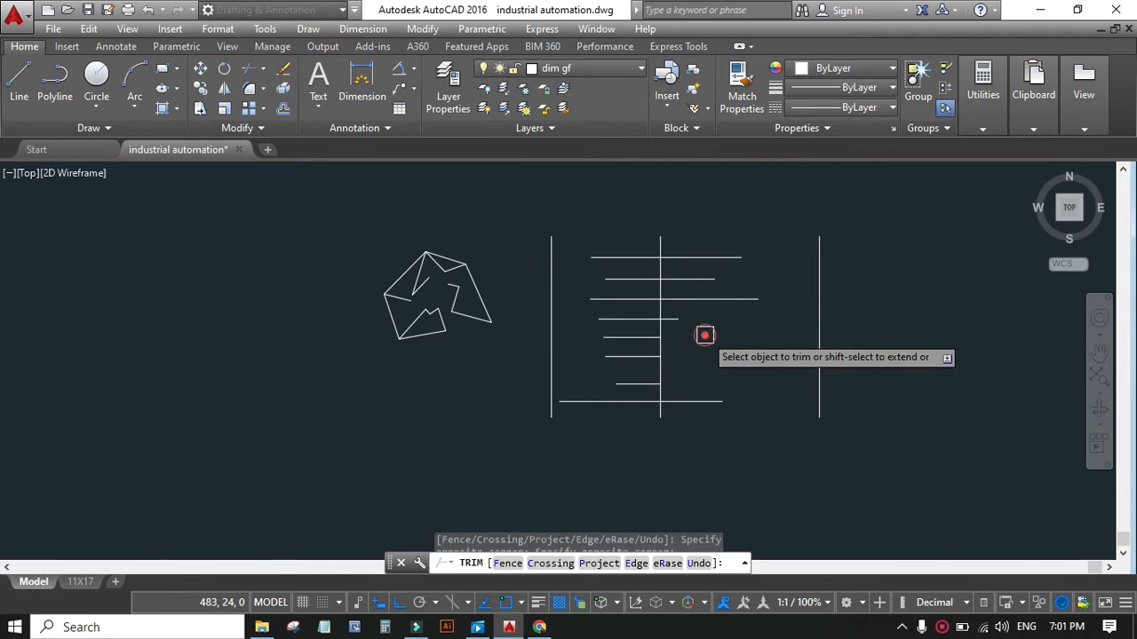
Step: Trim the right-hand parts of the top four horizontal lines and the lowest one at the middle vertical line
{"action": "left_click", "coordinate": [694, 279]}
{"action": "left_click", "coordinate": [696, 258]}
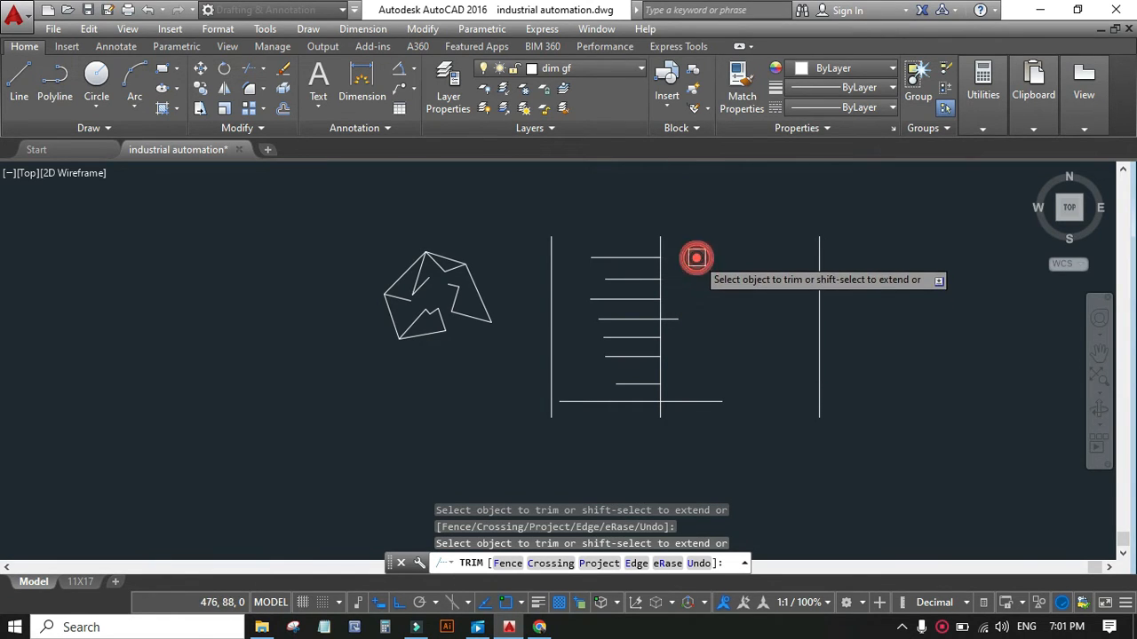
{"action": "left_click", "coordinate": [681, 322]}
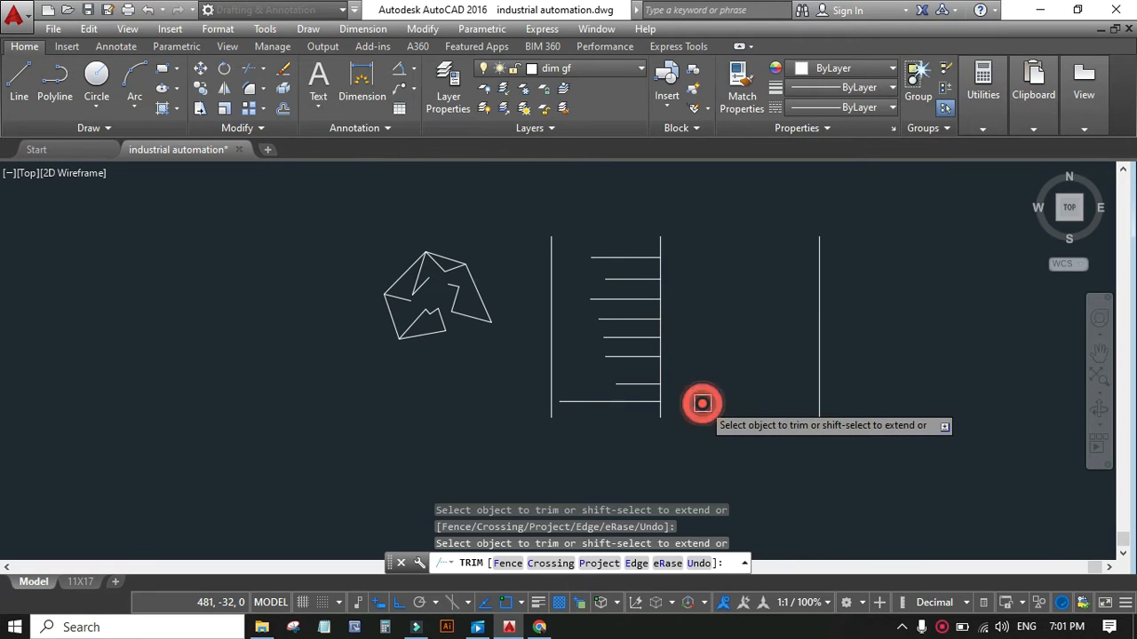
Step: Trim both protruding ends of the middle vertical line, finish the command, and undo the whole Trim operation
{"action": "left_click", "coordinate": [662, 414]}
{"action": "left_click", "coordinate": [664, 240]}
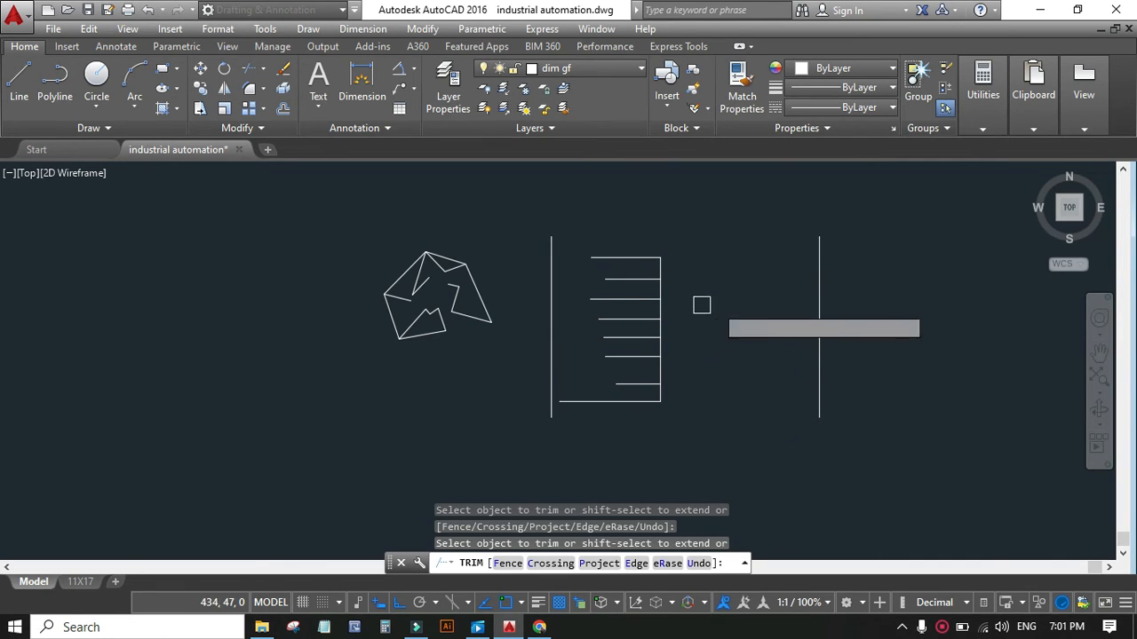
{"action": "left_click", "coordinate": [750, 330]}
{"action": "key", "text": "Return"}
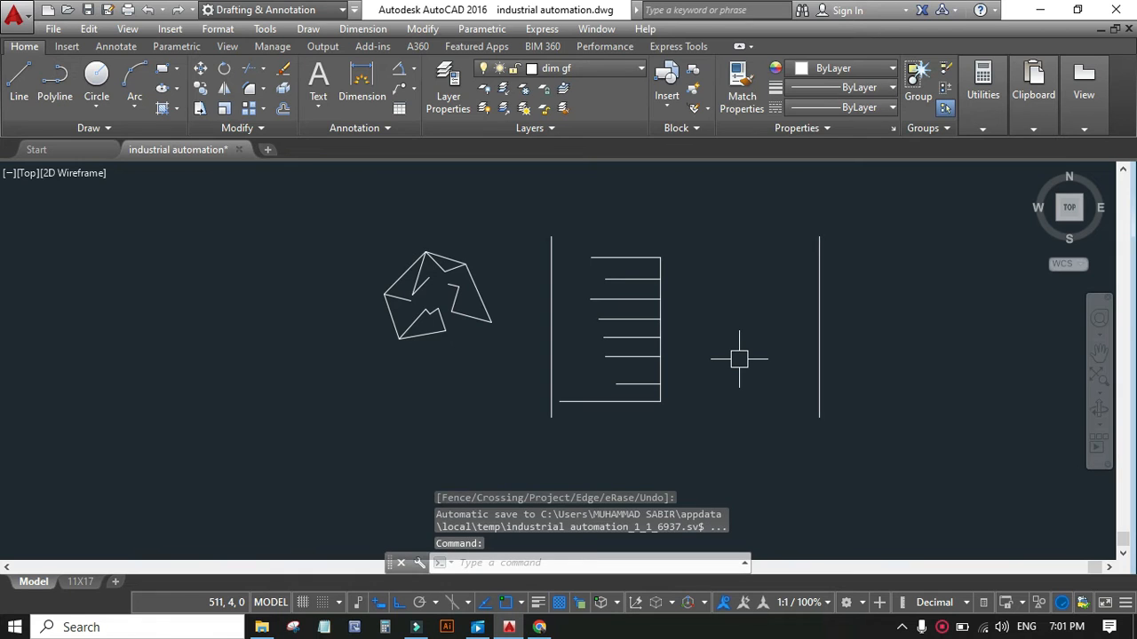
{"action": "key", "text": "ctrl+z"}
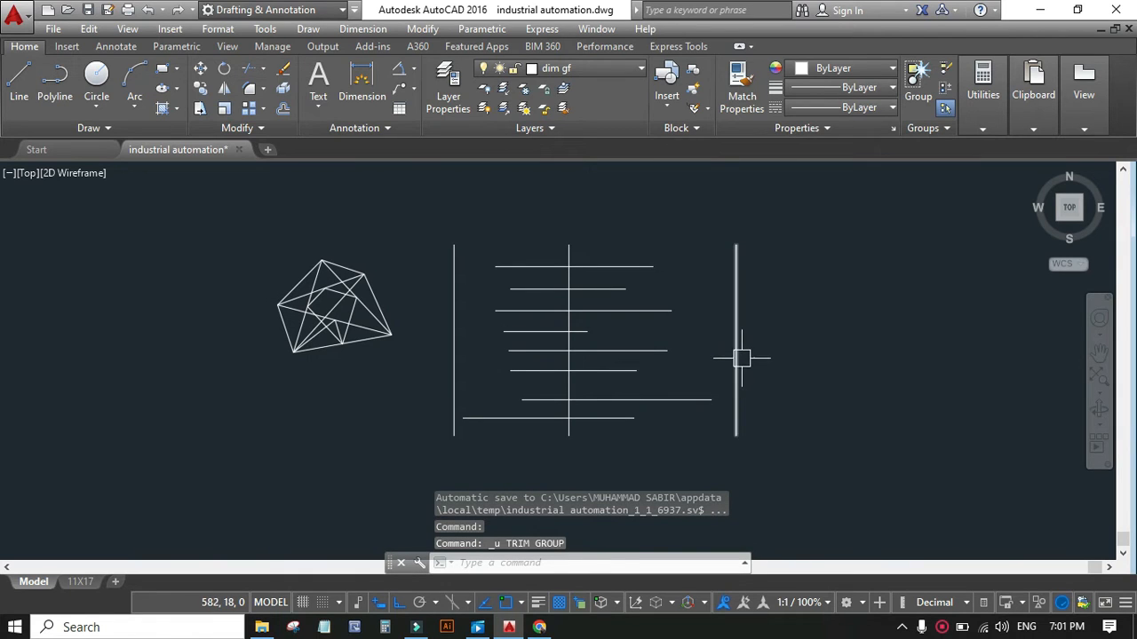
{"action": "scroll", "coordinate": [365, 302], "scroll_direction": "up", "scroll_amount": 5}
{"action": "scroll", "coordinate": [373, 304], "scroll_direction": "down", "scroll_amount": 5}
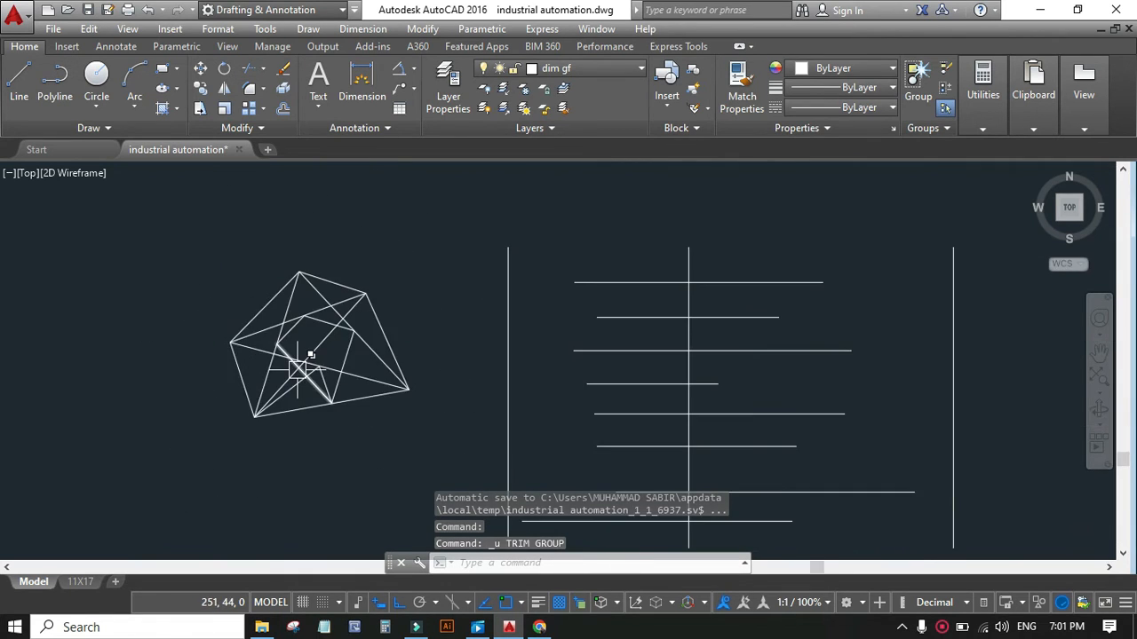
{"action": "scroll", "coordinate": [444, 307], "scroll_direction": "down", "scroll_amount": 3}
{"action": "scroll", "coordinate": [479, 391], "scroll_direction": "up", "scroll_amount": 3}
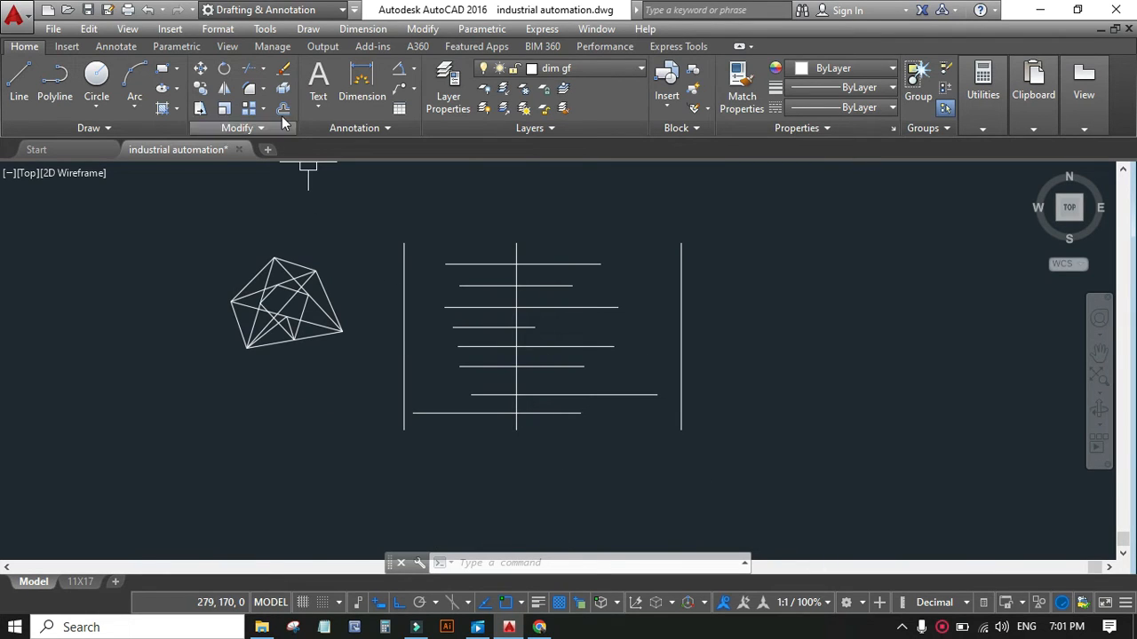
Step: With the middle vertical line as cutting edge, trim all horizontal lines' right-hand parts using a vertical Fence just beside it, and undo the trim
{"action": "left_click", "coordinate": [248, 70]}
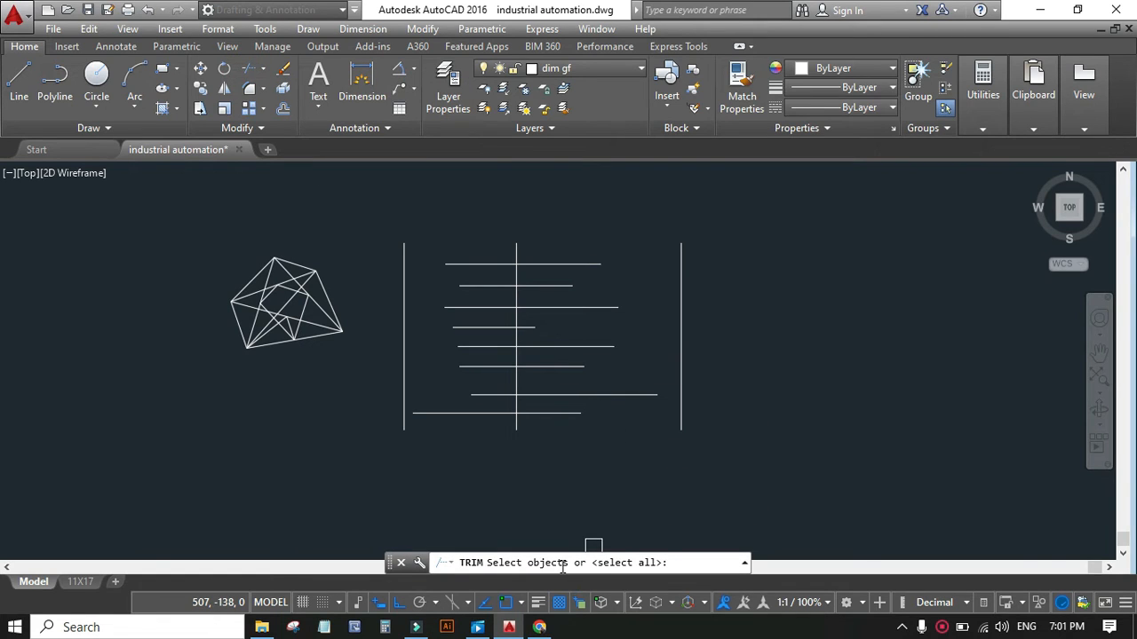
{"action": "left_click", "coordinate": [513, 433]}
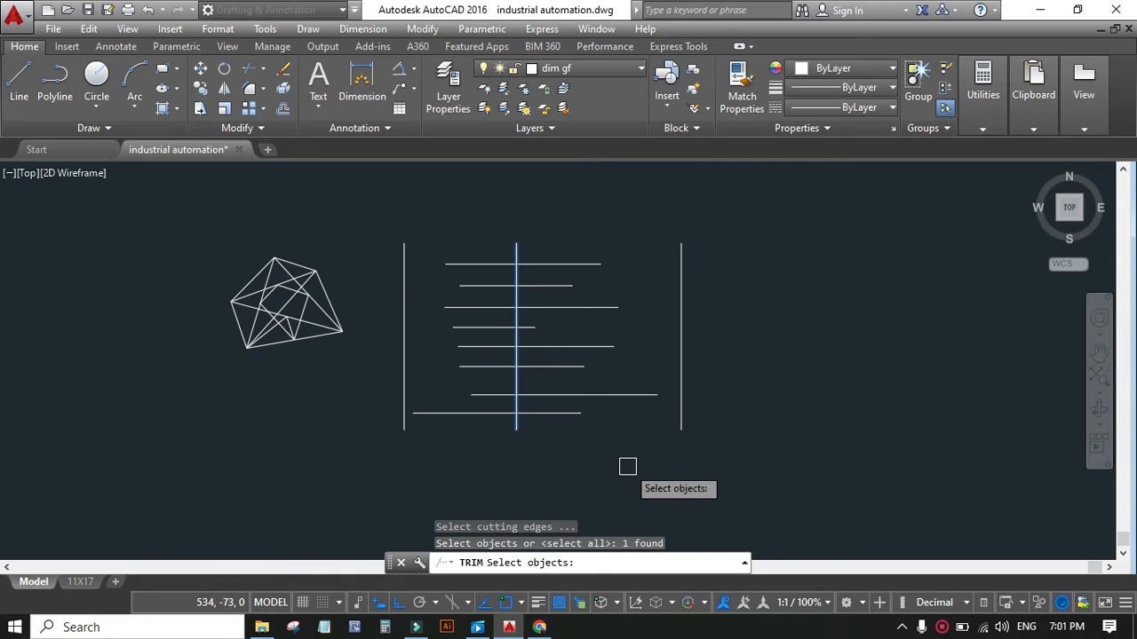
{"action": "key", "text": "Return"}
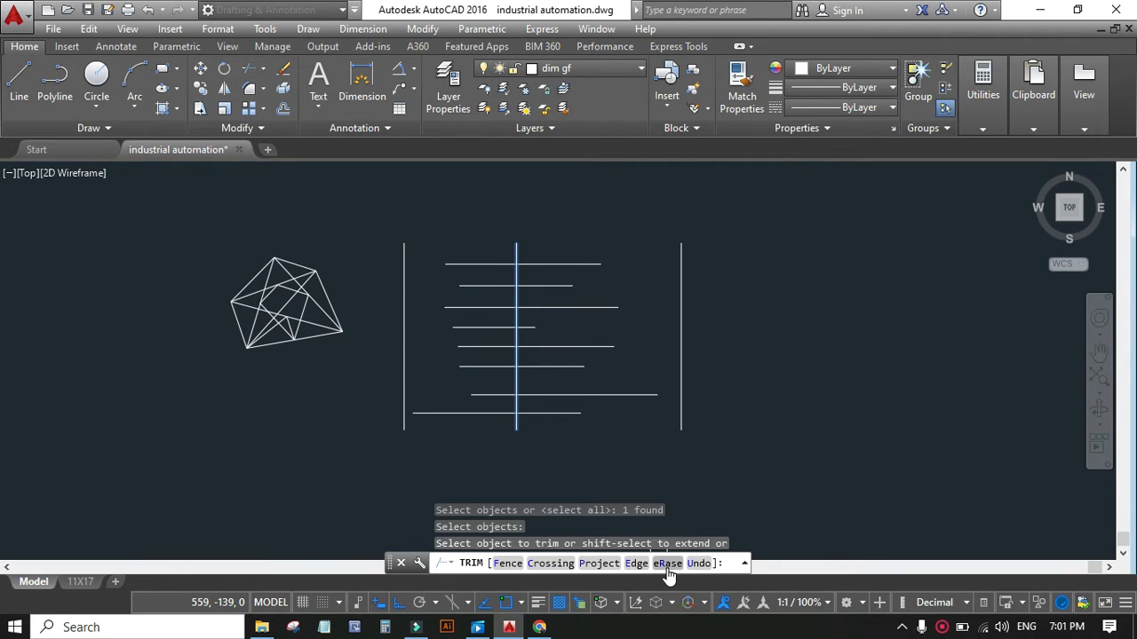
{"action": "left_click", "coordinate": [506, 563]}
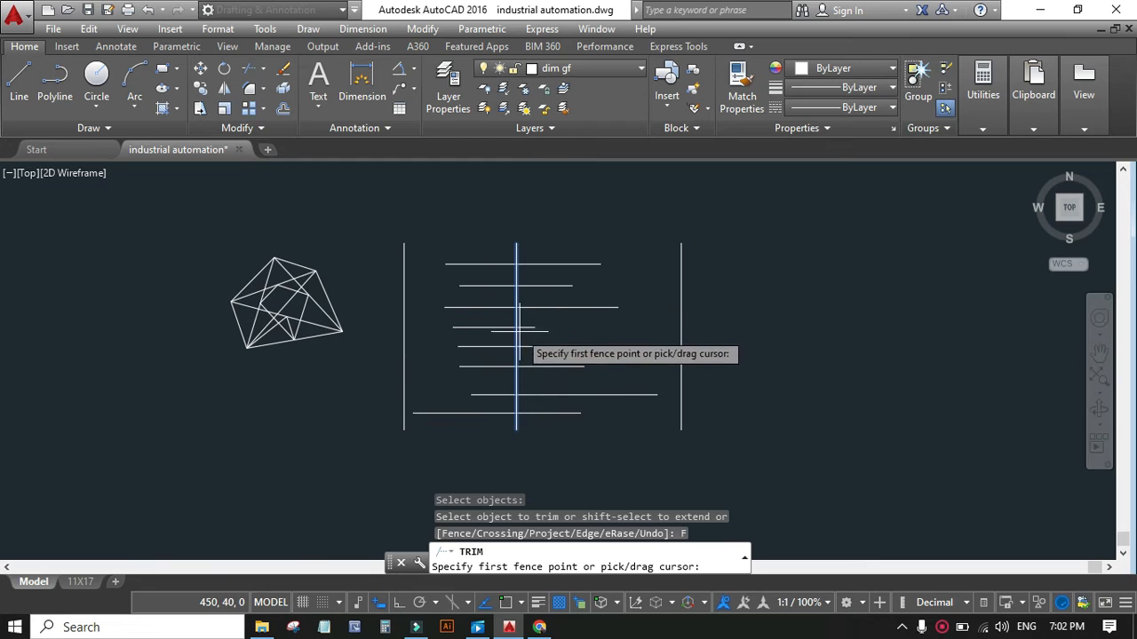
{"action": "scroll", "coordinate": [511, 373], "scroll_direction": "up", "scroll_amount": 2}
{"action": "scroll", "coordinate": [427, 351], "scroll_direction": "down", "scroll_amount": 2}
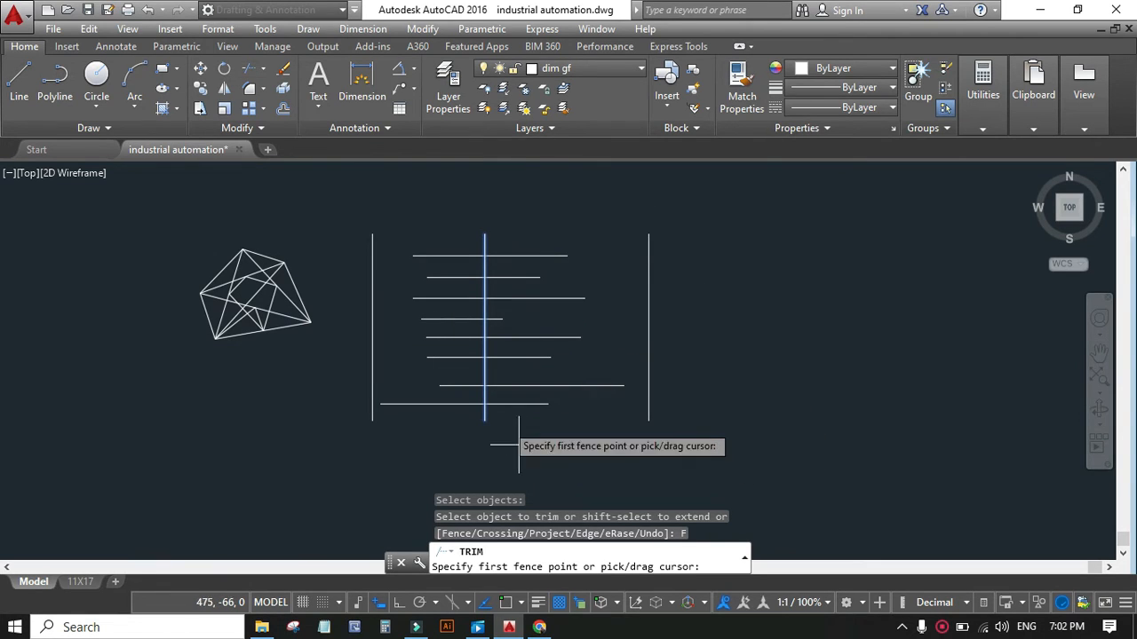
{"action": "left_click", "coordinate": [498, 205]}
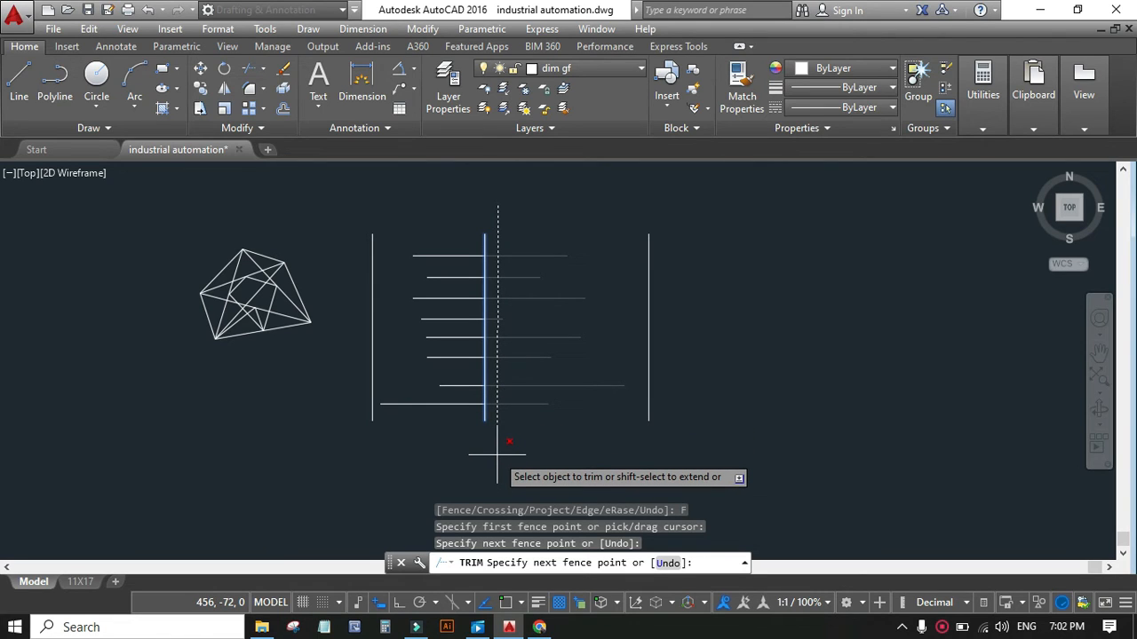
{"action": "left_click", "coordinate": [498, 455]}
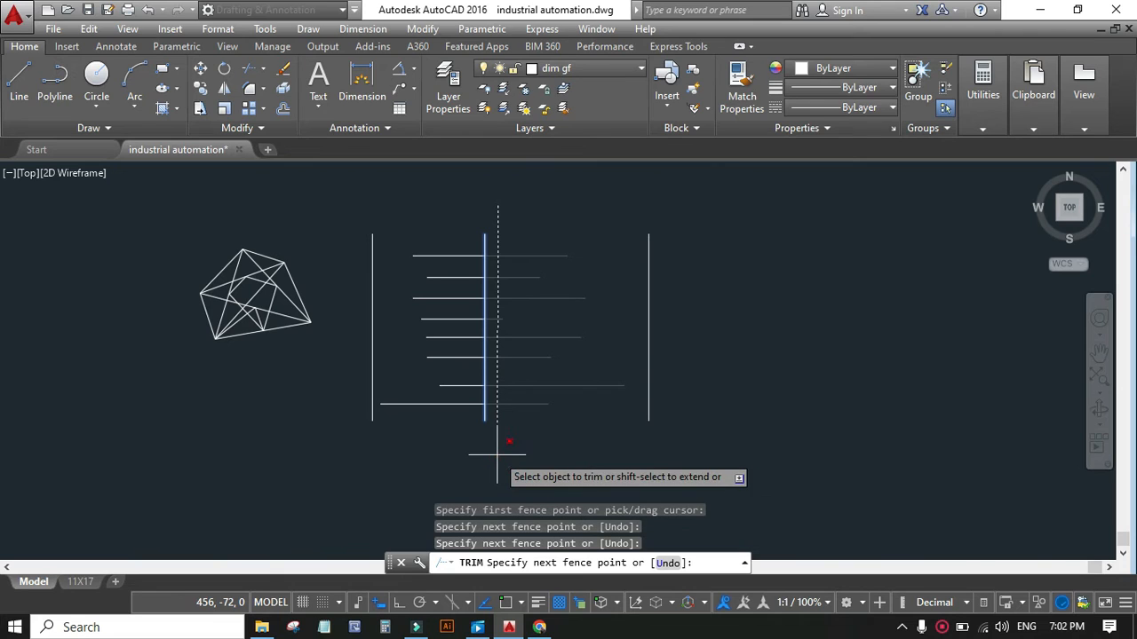
{"action": "key", "text": "Return"}
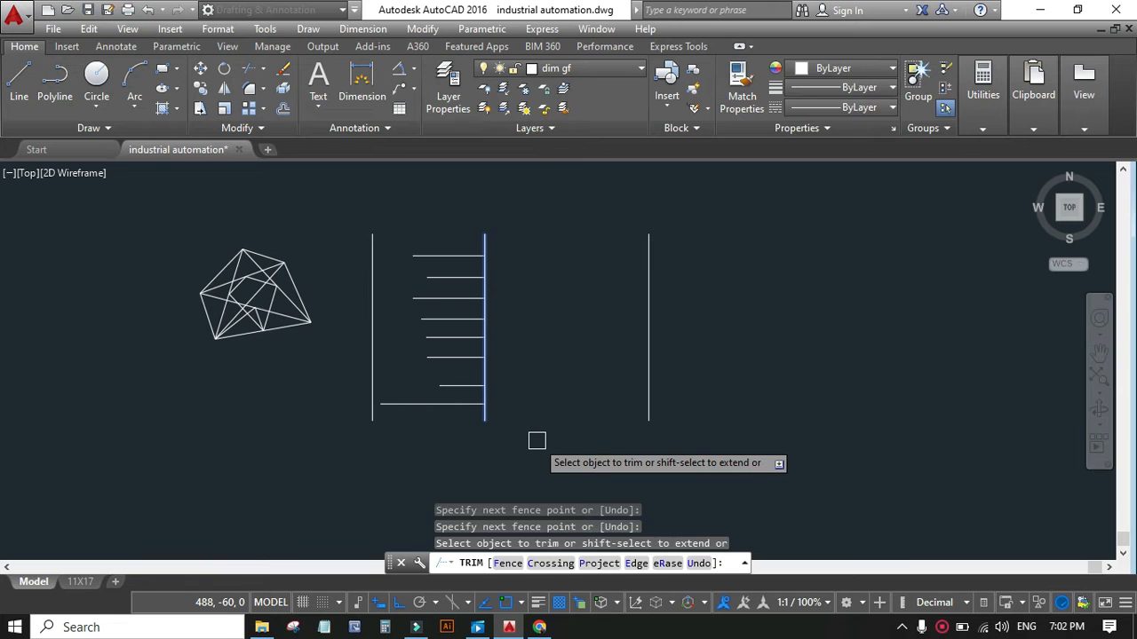
{"action": "key", "text": "ctrl+z"}
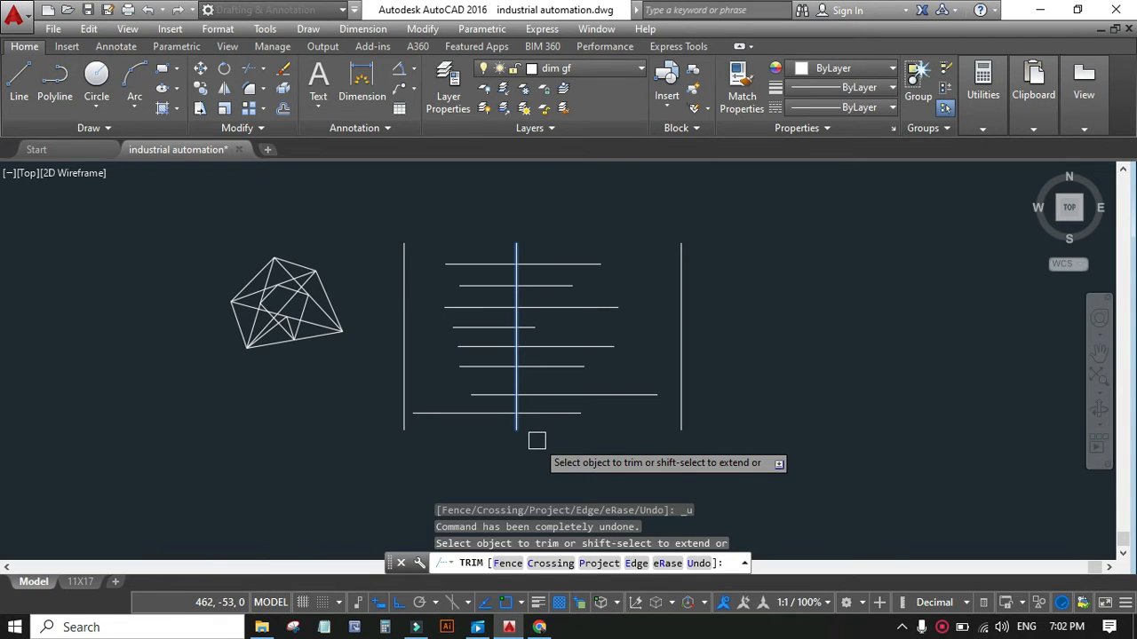
Step: Trim all horizontal lines' left-hand parts at the middle vertical line using a Fence just beside it, and undo the trim
{"action": "left_click", "coordinate": [506, 563]}
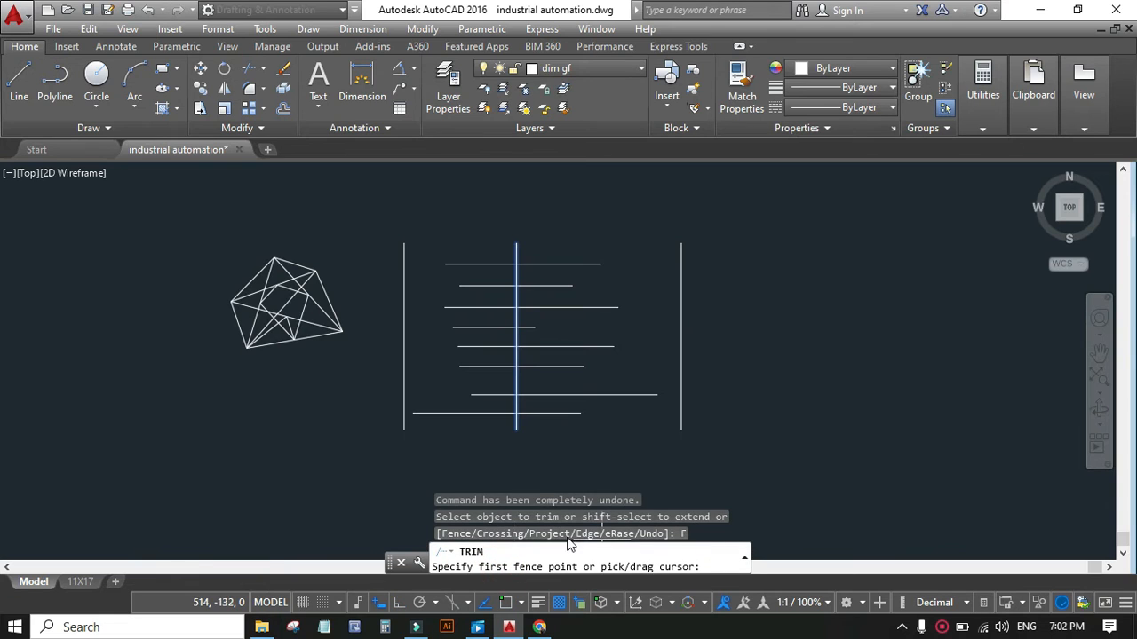
{"action": "left_click", "coordinate": [493, 217]}
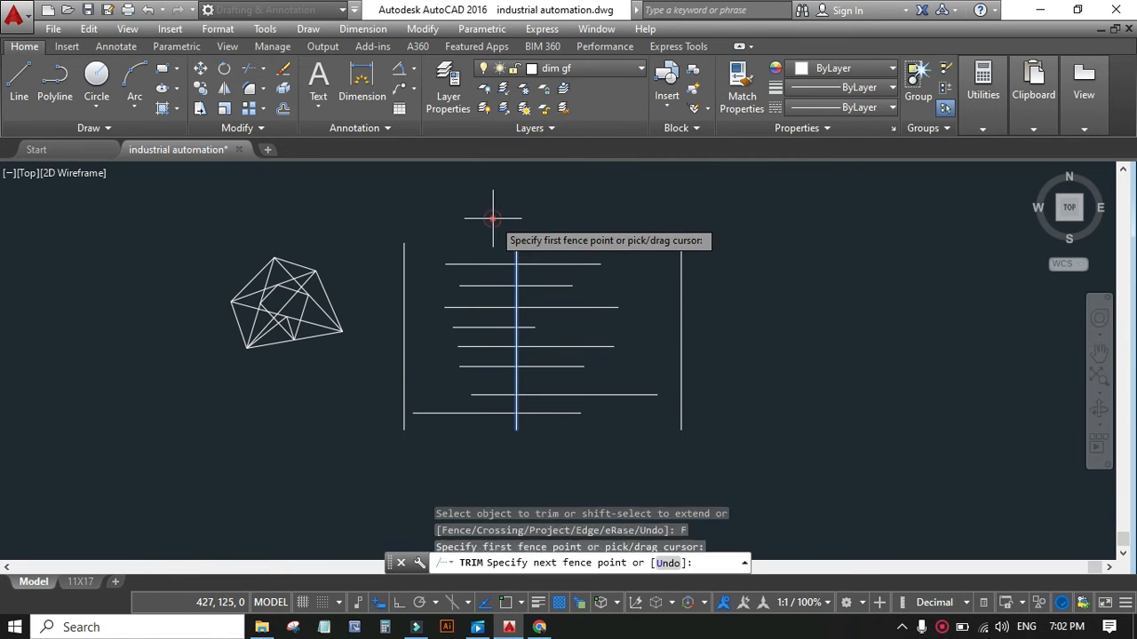
{"action": "left_click", "coordinate": [478, 466]}
{"action": "key", "text": "Return"}
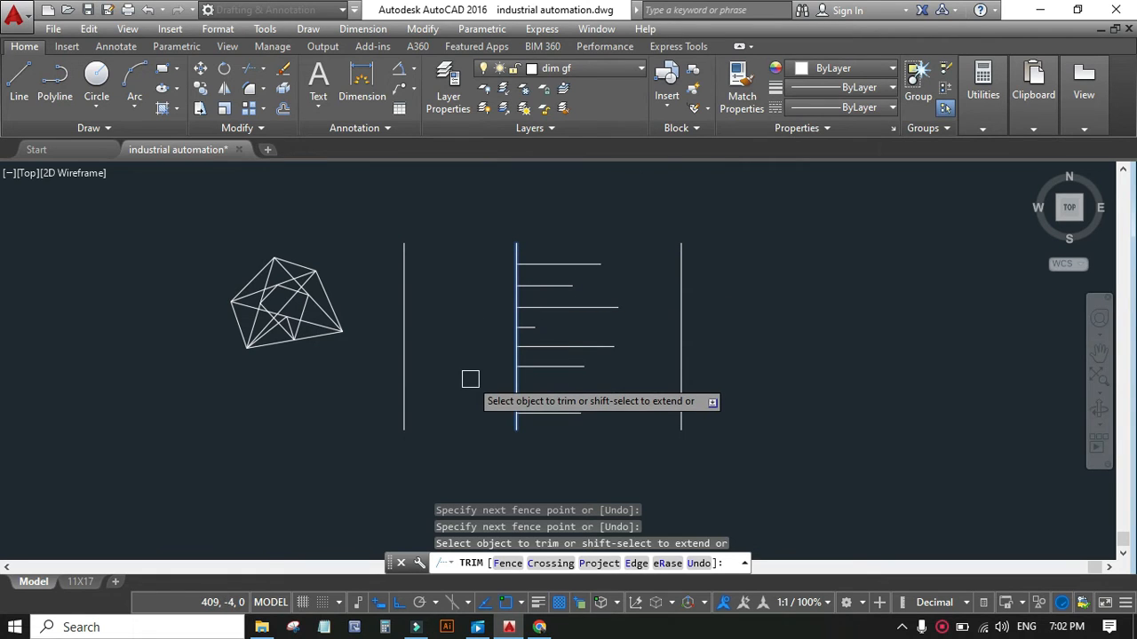
{"action": "key", "text": "ctrl+z"}
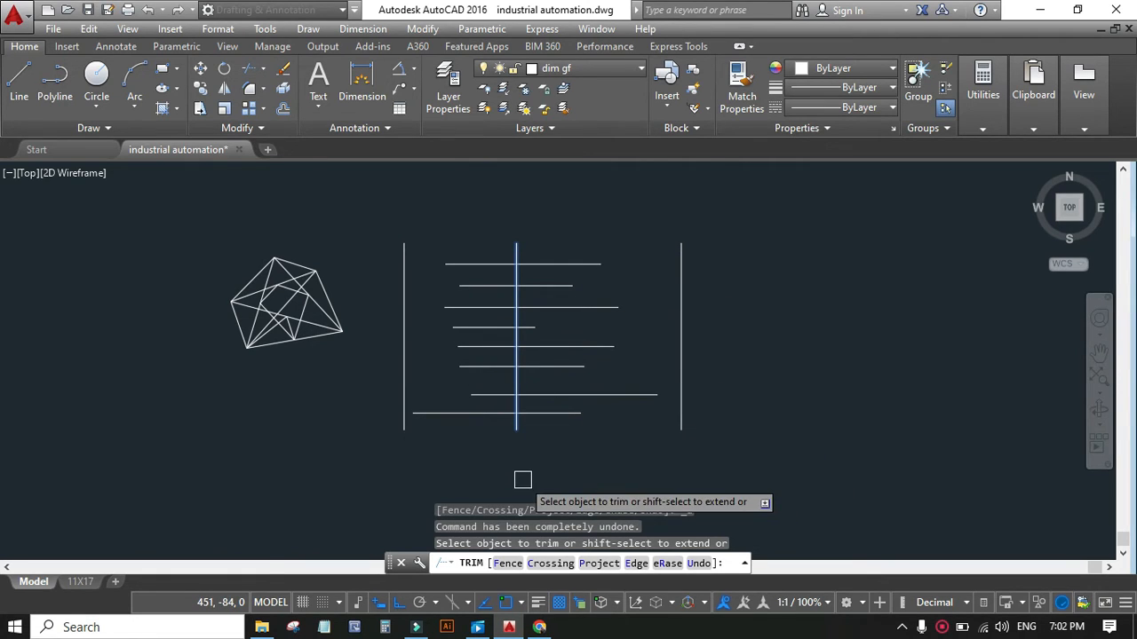
Step: Trim the right-hand parts of the top two and lowest three horizontal lines and the left-hand parts between using one zigzag Fence, and undo it
{"action": "left_click", "coordinate": [506, 563]}
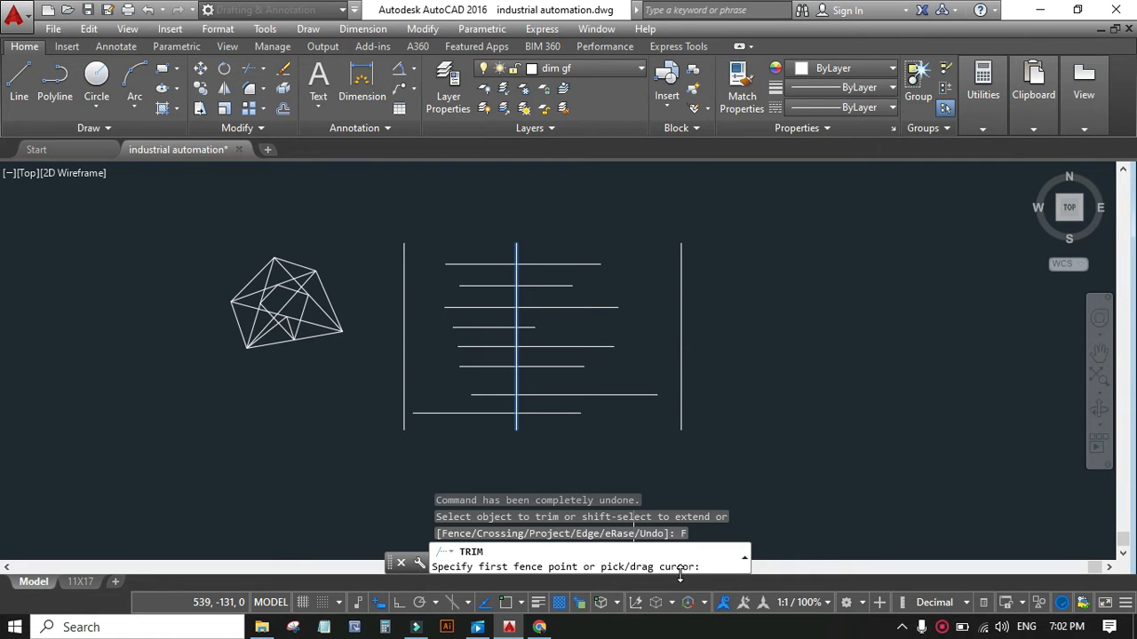
{"action": "left_click", "coordinate": [547, 240]}
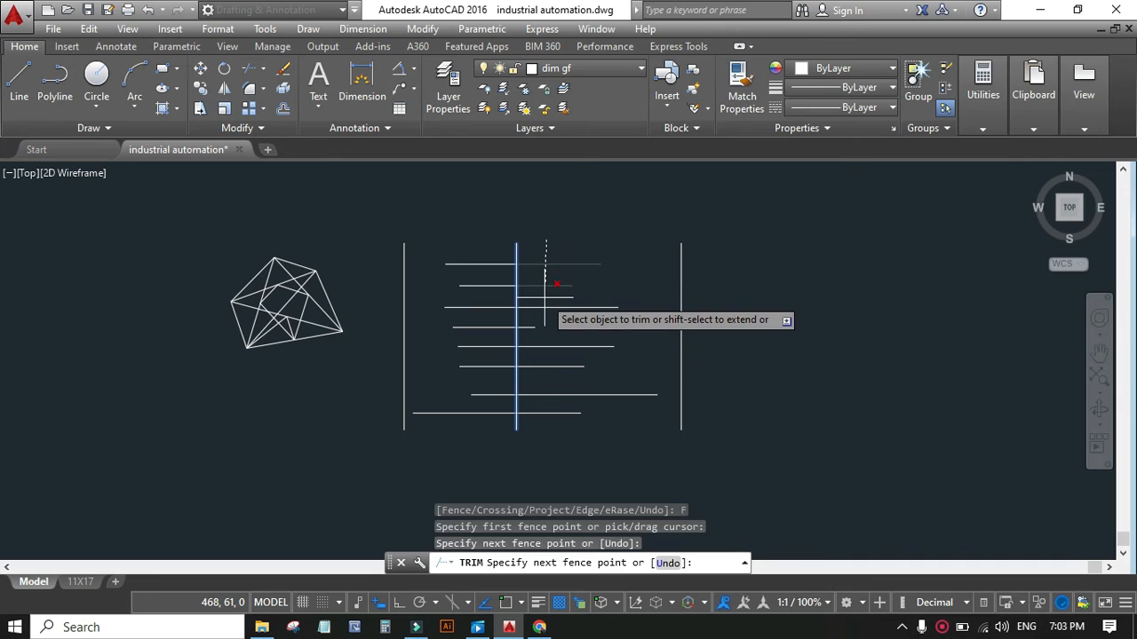
{"action": "left_click", "coordinate": [545, 297]}
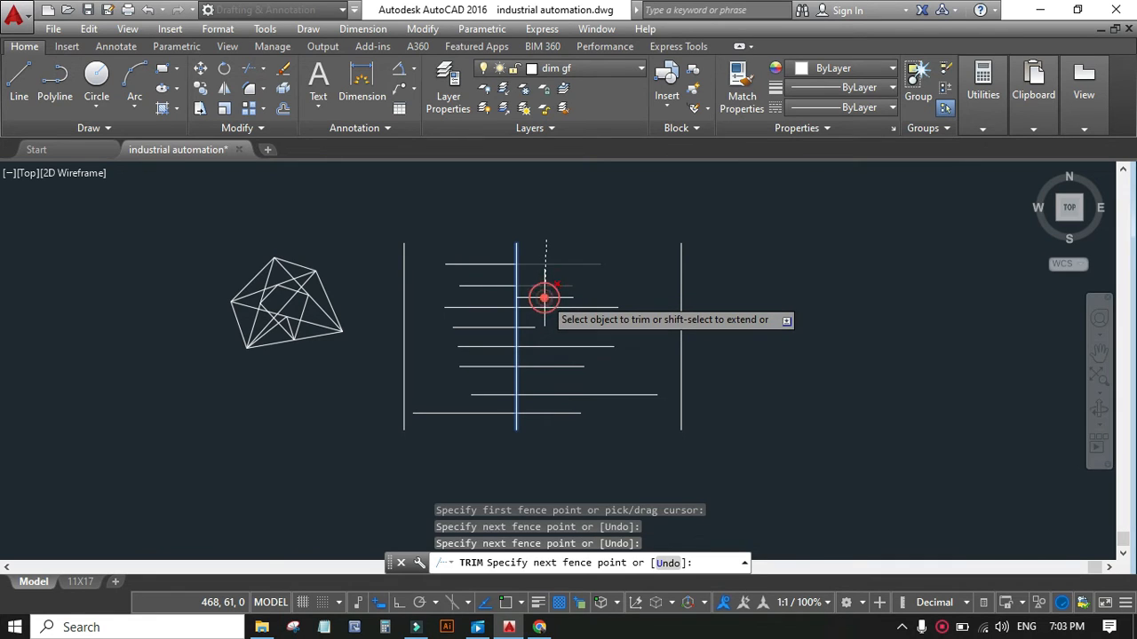
{"action": "left_click", "coordinate": [492, 298]}
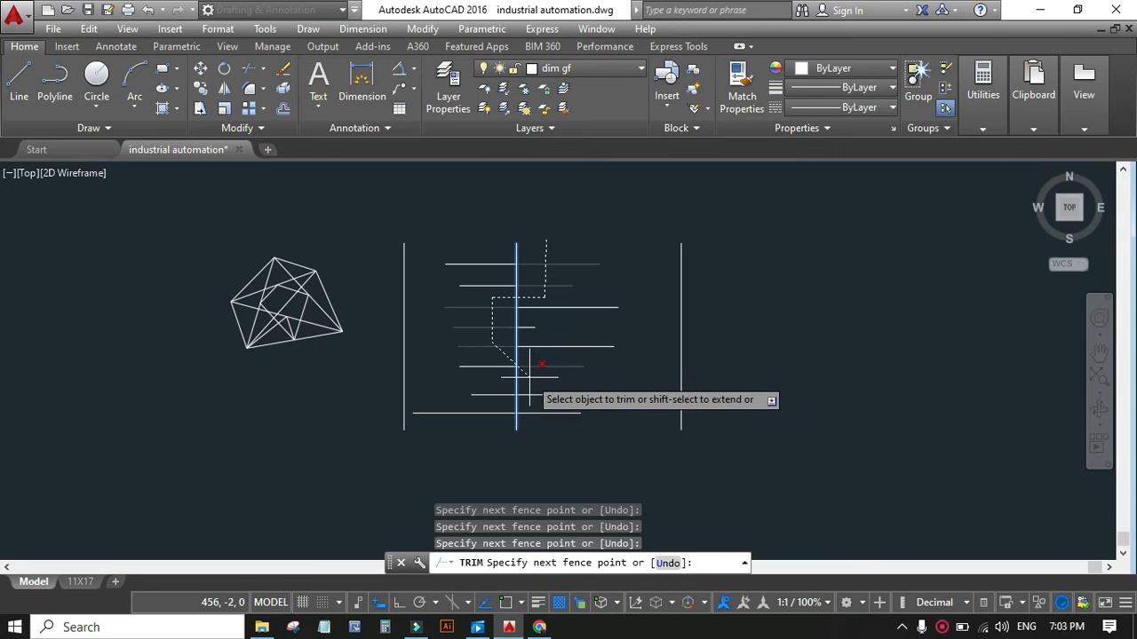
{"action": "left_click", "coordinate": [529, 377]}
{"action": "left_click", "coordinate": [542, 405]}
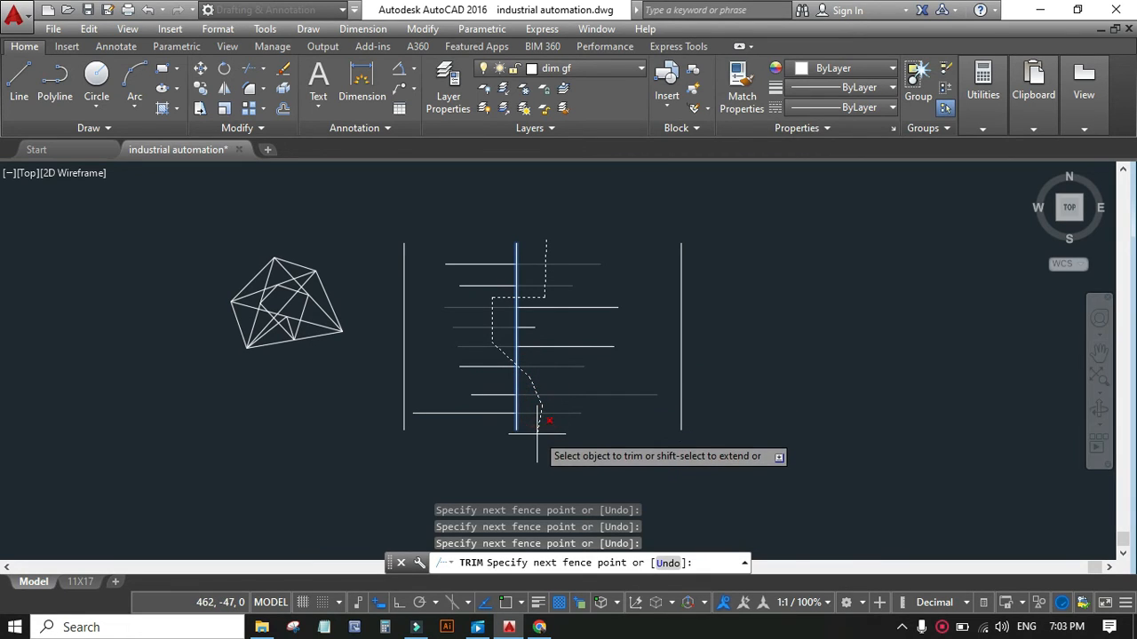
{"action": "left_click", "coordinate": [537, 434]}
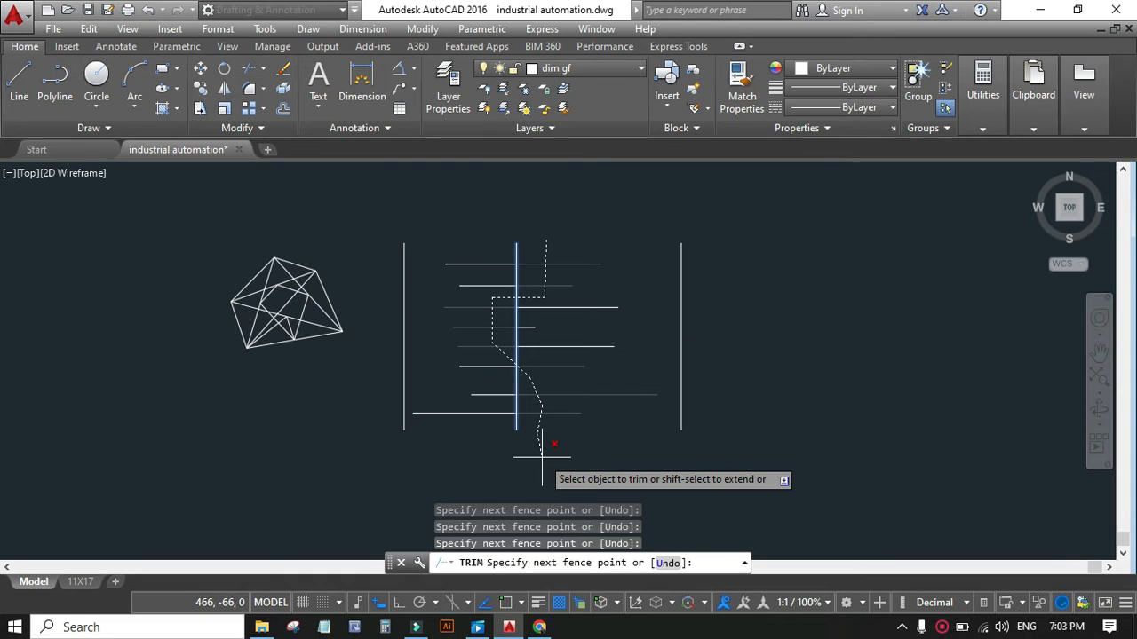
{"action": "key", "text": "Return"}
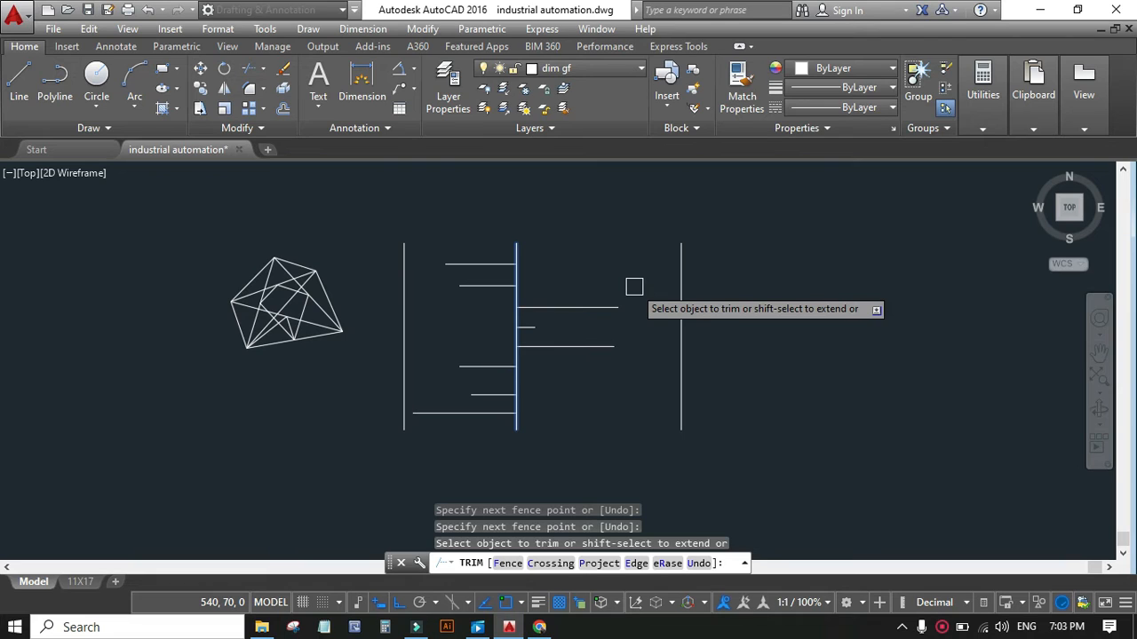
{"action": "key", "text": "ctrl+z"}
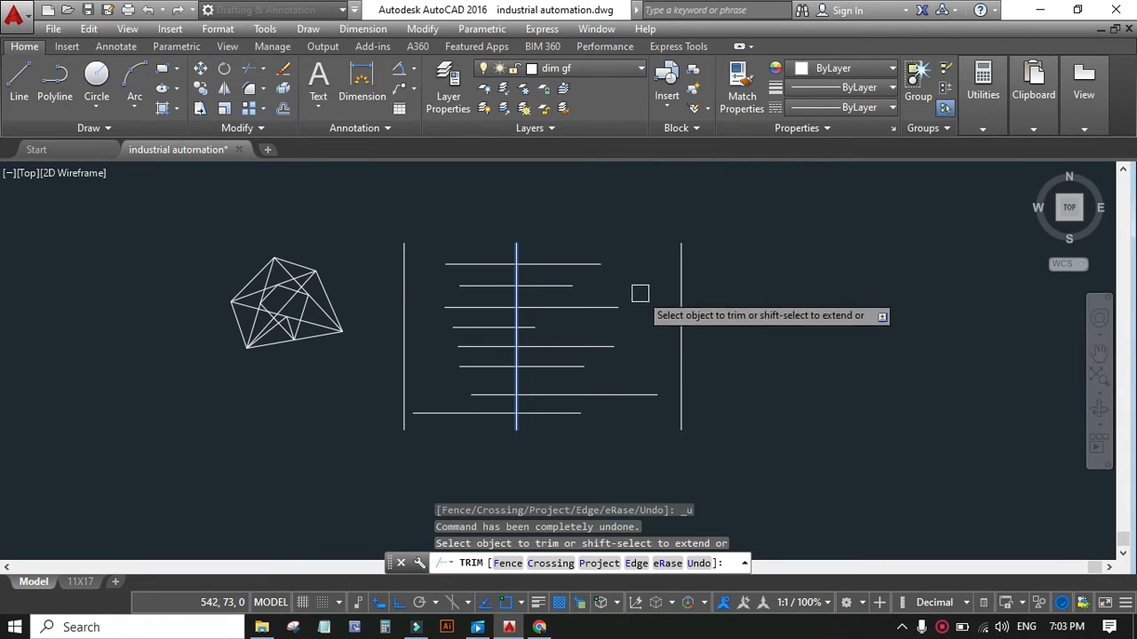
Step: Trim all horizontal lines' left-hand parts with the Crossing option, ending the window left of the middle vertical line, and undo the trim
{"action": "left_click", "coordinate": [542, 562]}
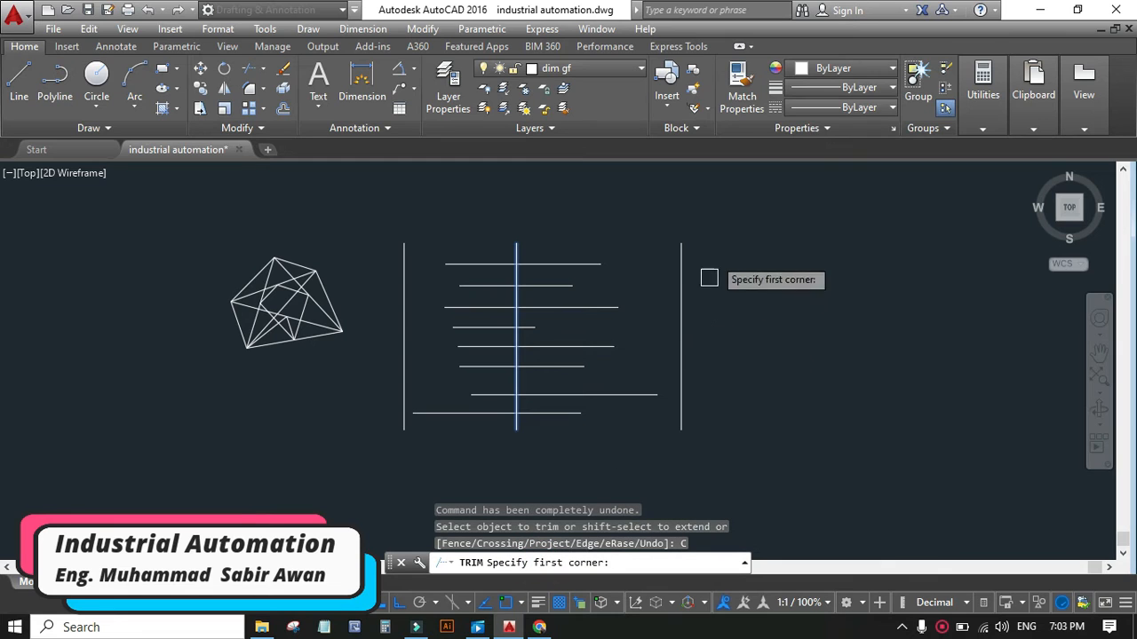
{"action": "left_click", "coordinate": [712, 198]}
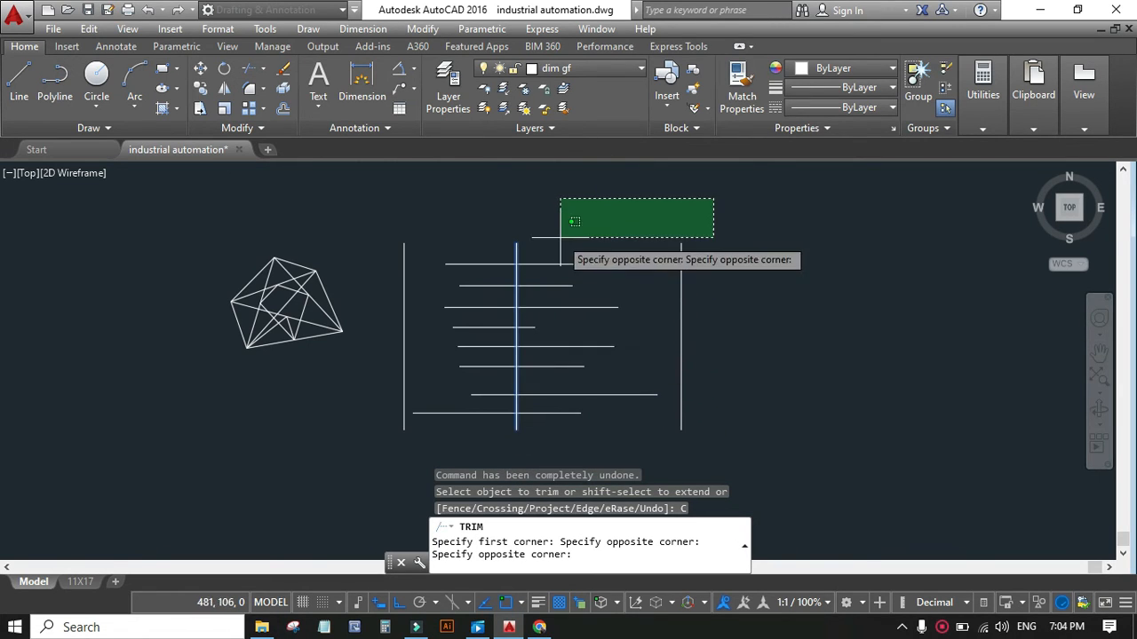
{"action": "left_click", "coordinate": [489, 445]}
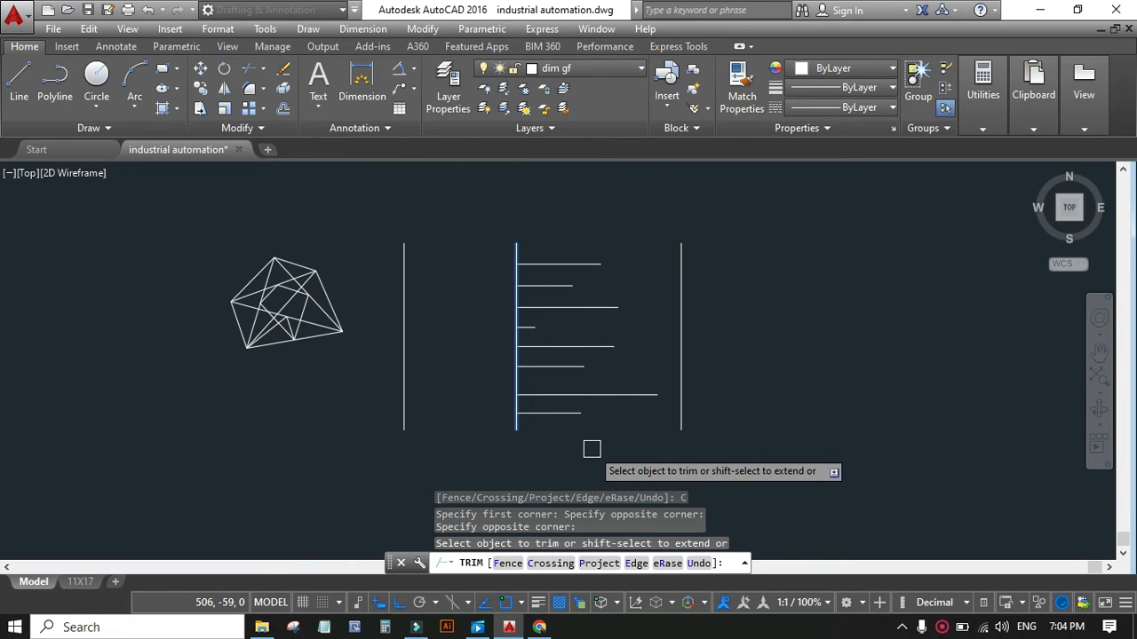
{"action": "key", "text": "ctrl+z"}
Step: Trim all horizontal lines' right-hand parts with a crossing window that stops just right of the middle vertical line, and undo the trim
{"action": "left_click", "coordinate": [712, 187]}
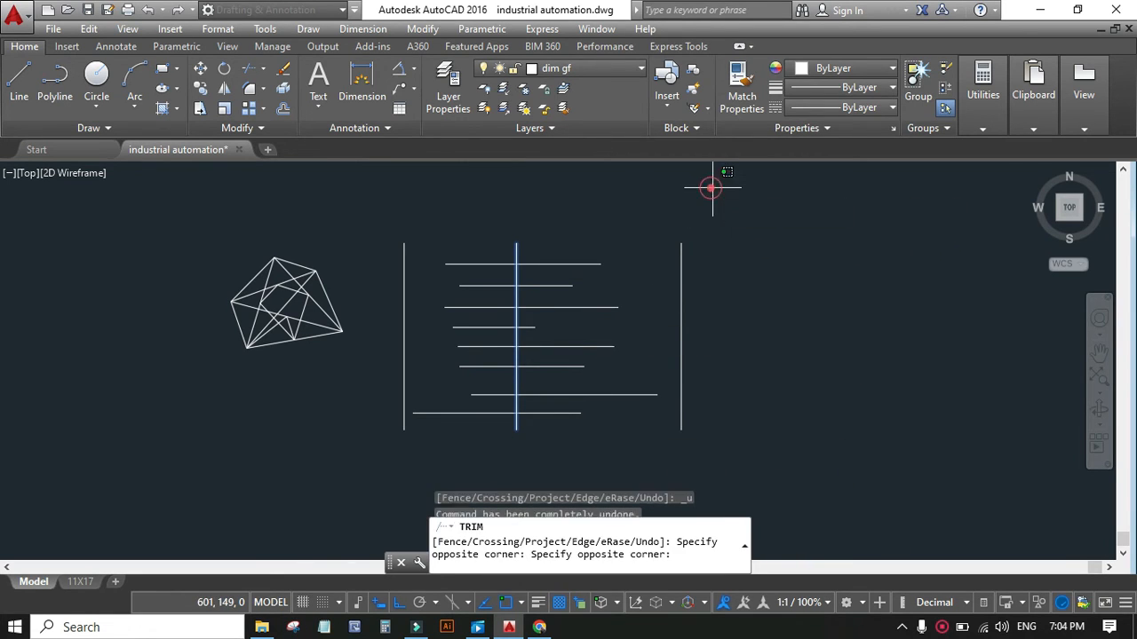
{"action": "left_click", "coordinate": [529, 453]}
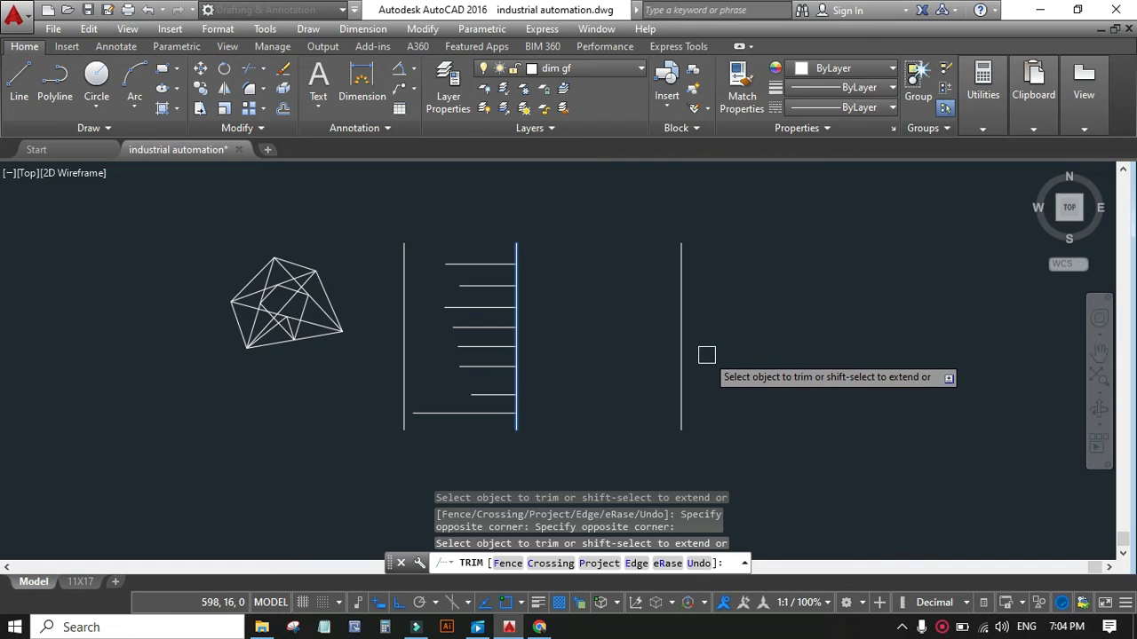
{"action": "key", "text": "ctrl+z"}
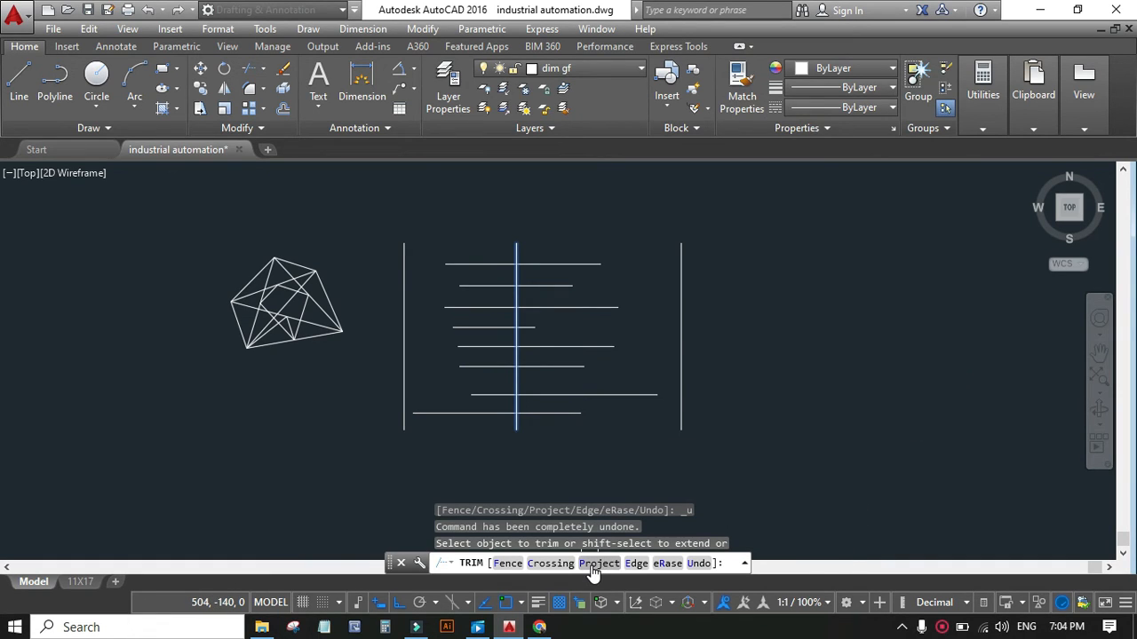
Step: Set Trim's implied edge extension mode to No extend
{"action": "scroll", "coordinate": [543, 484], "scroll_direction": "down", "scroll_amount": 2}
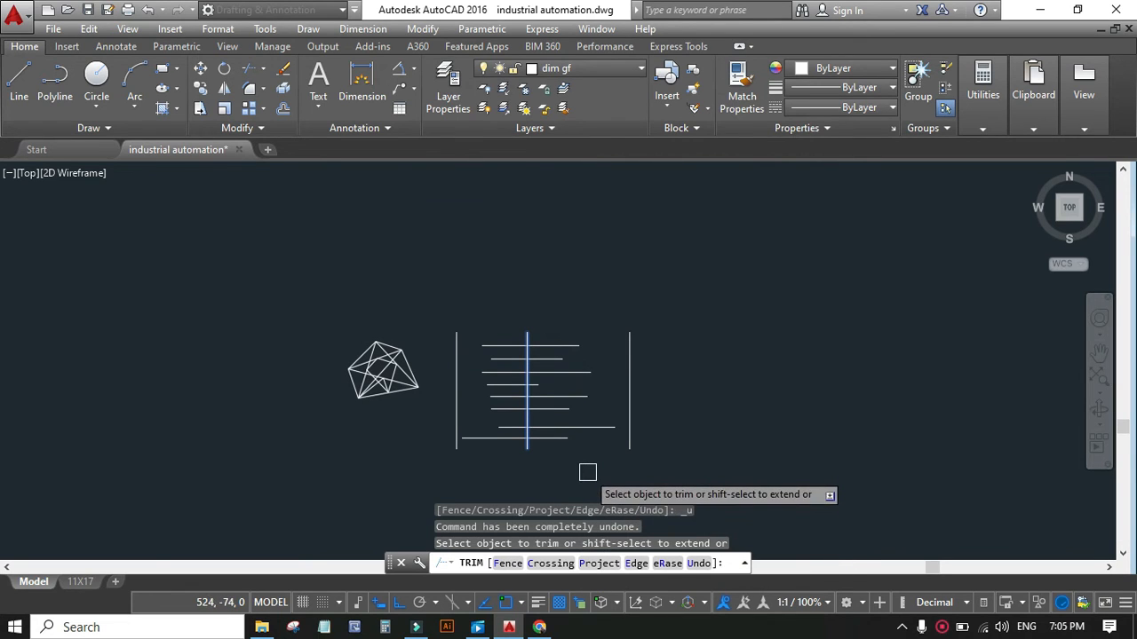
{"action": "scroll", "coordinate": [585, 467], "scroll_direction": "up", "scroll_amount": 4}
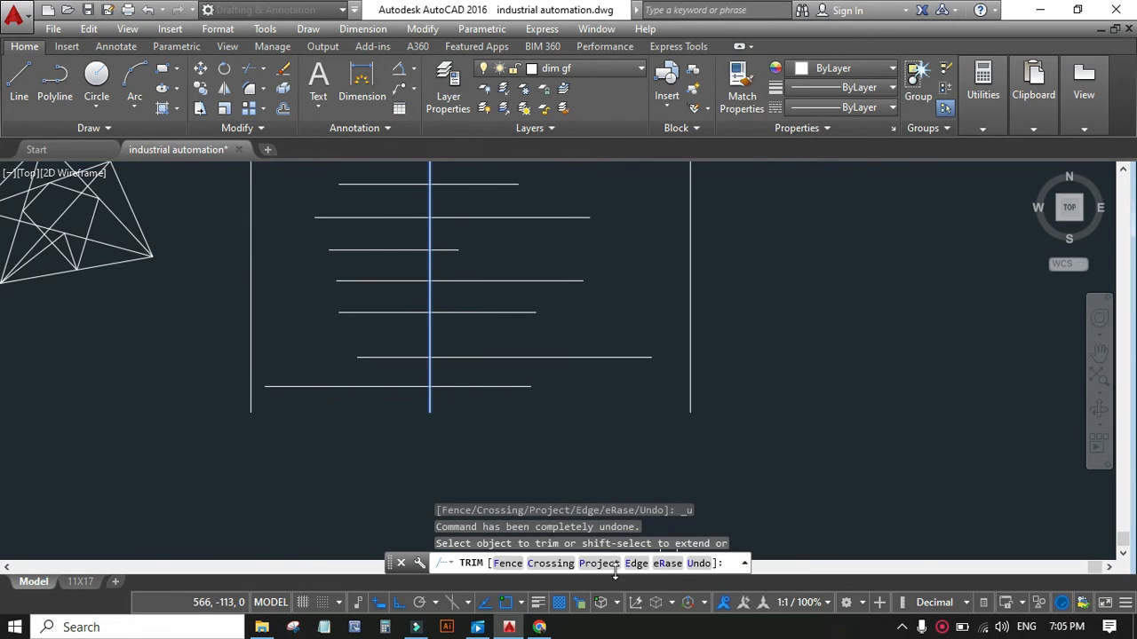
{"action": "scroll", "coordinate": [518, 459], "scroll_direction": "down", "scroll_amount": 5}
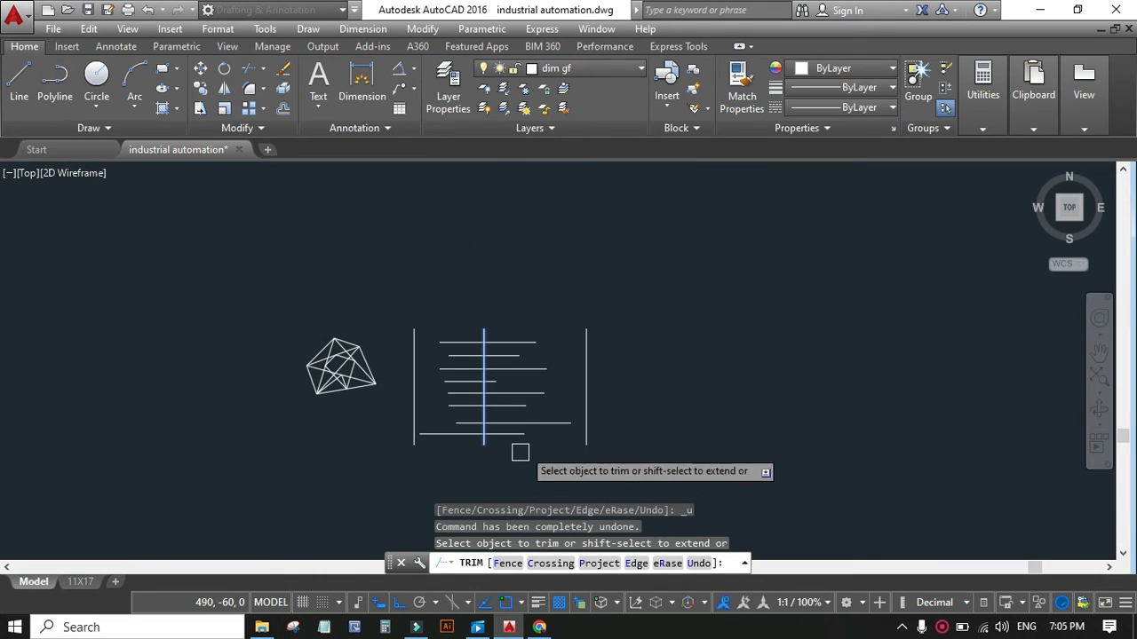
{"action": "scroll", "coordinate": [551, 448], "scroll_direction": "up", "scroll_amount": 3}
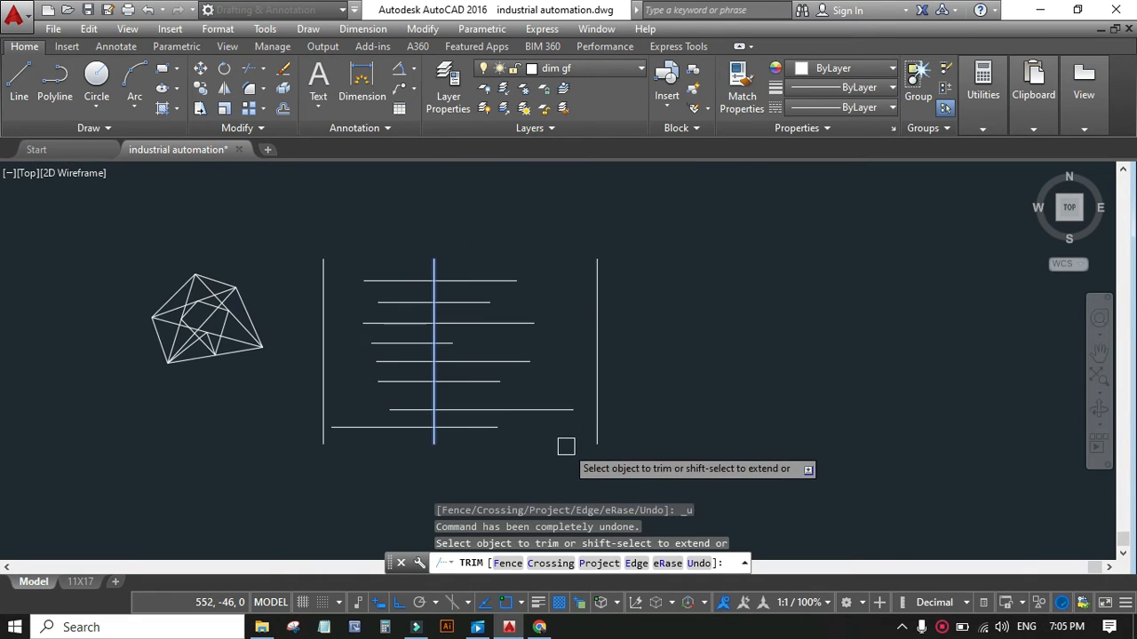
{"action": "left_click", "coordinate": [636, 565]}
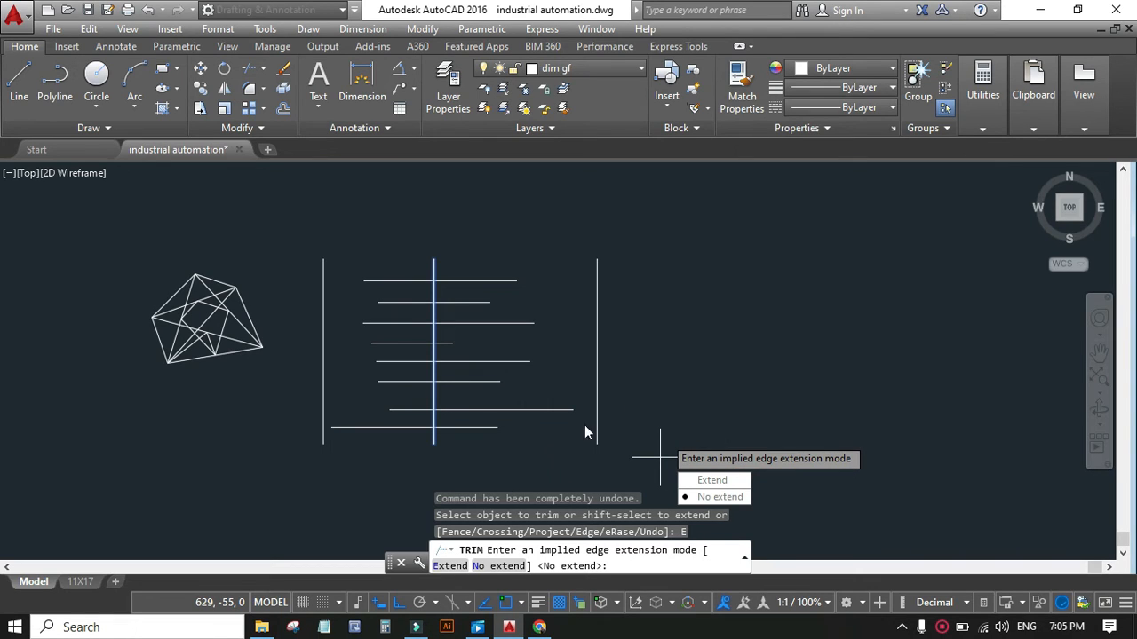
{"action": "left_click", "coordinate": [715, 497]}
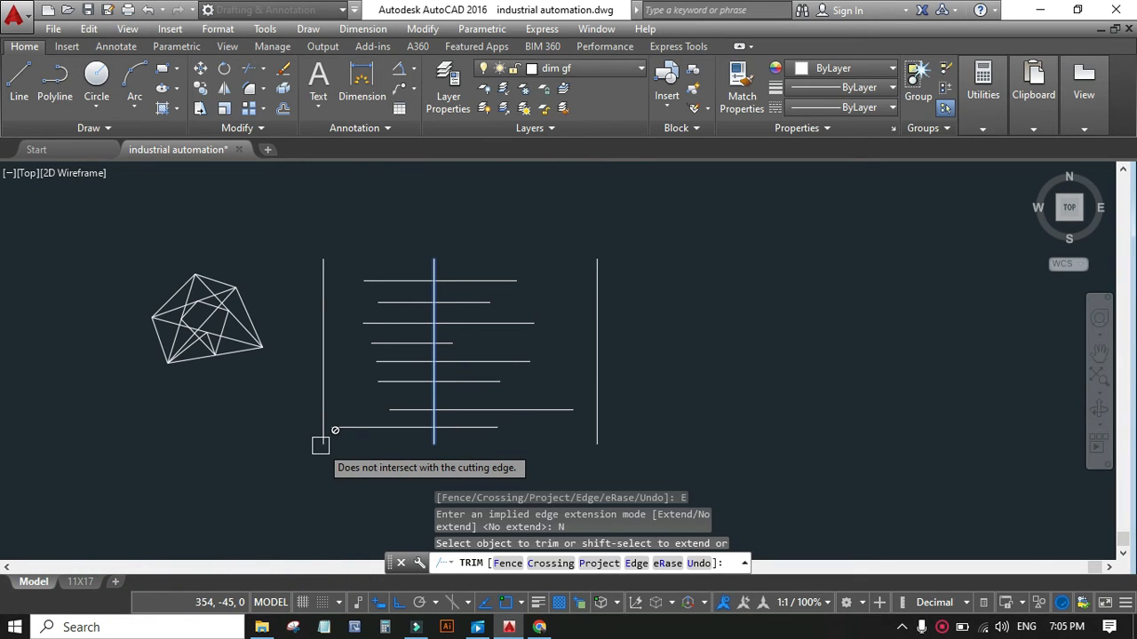
Step: Set Trim's implied edge extension mode to Extend
{"action": "left_click", "coordinate": [636, 563]}
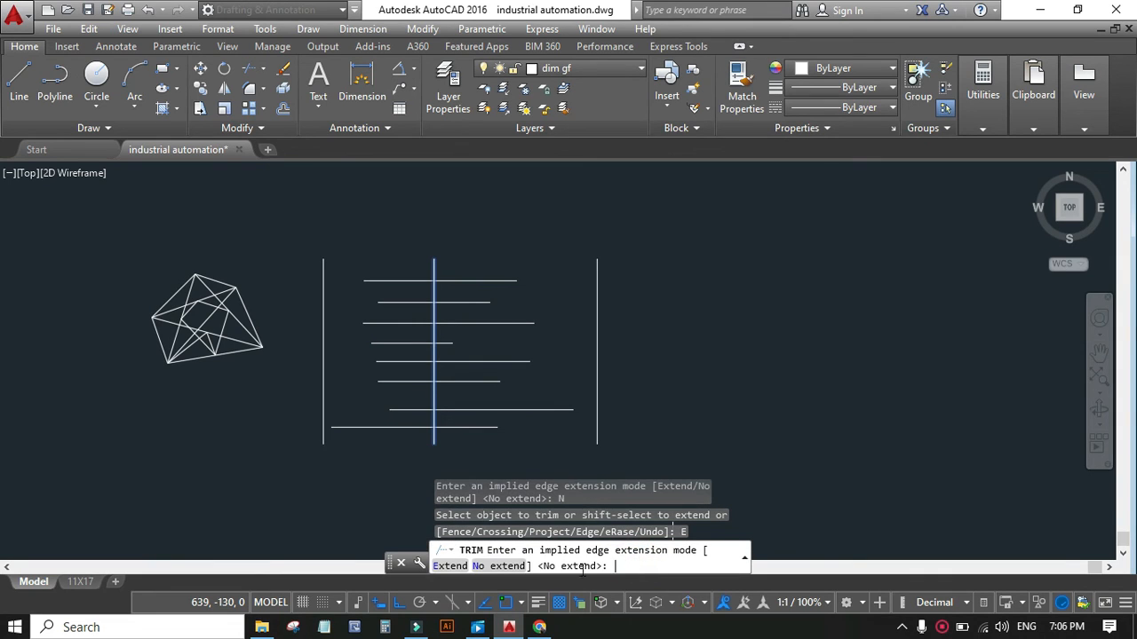
{"action": "left_click", "coordinate": [444, 566]}
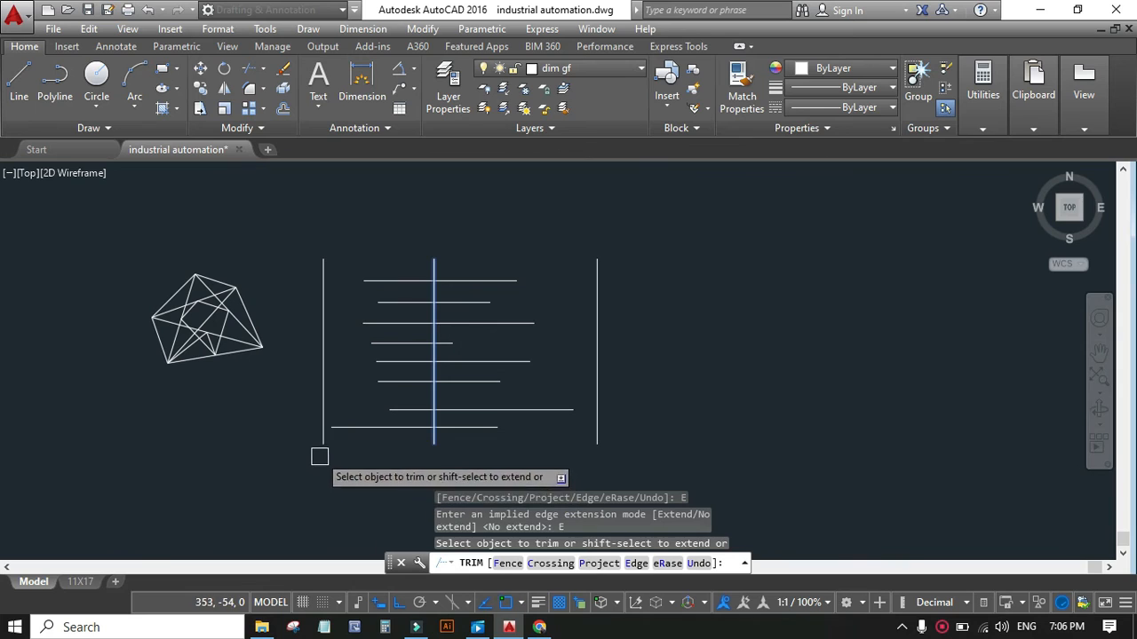
{"action": "left_click", "coordinate": [637, 563]}
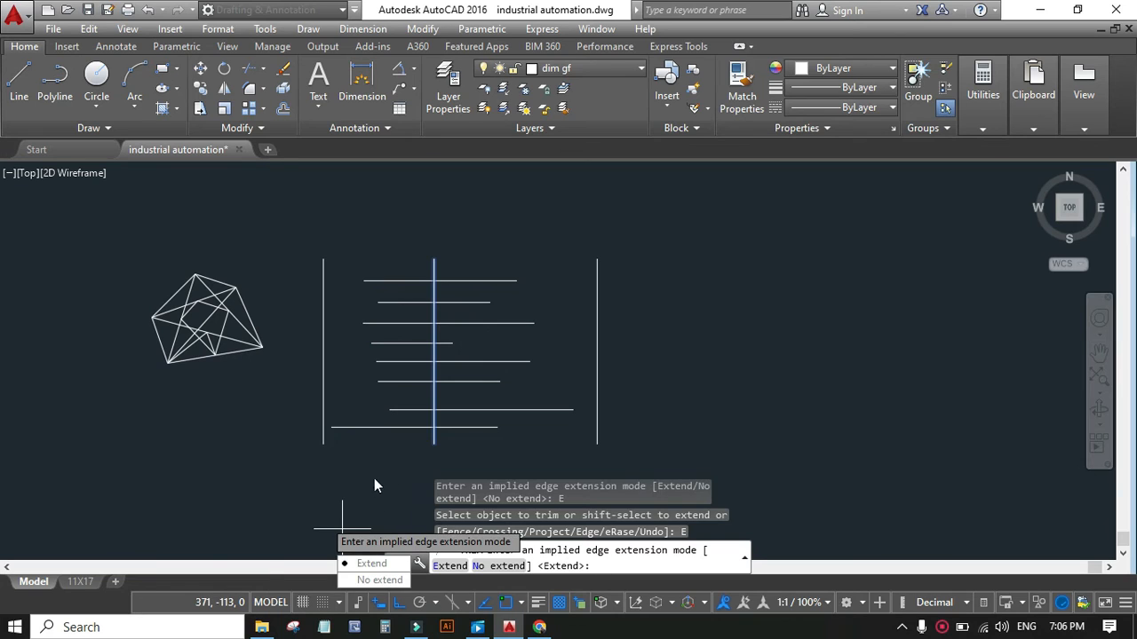
{"action": "left_click", "coordinate": [382, 562]}
Step: Restart Trim with the lowest and the top horizontal lines as cutting edges
{"action": "left_click", "coordinate": [225, 88]}
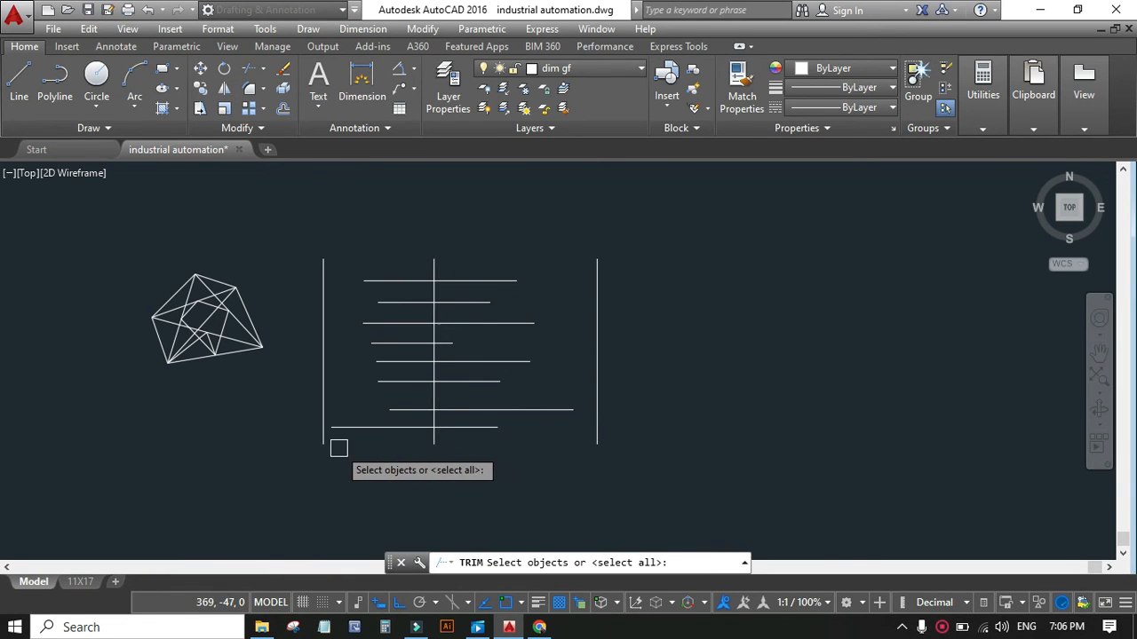
{"action": "left_click", "coordinate": [360, 429]}
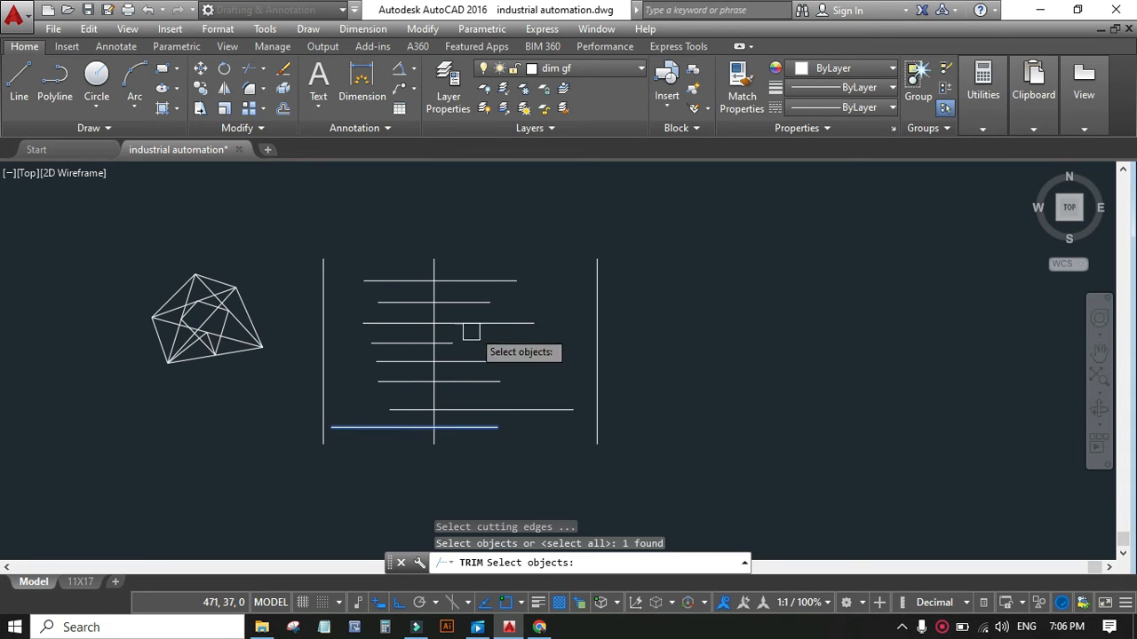
{"action": "left_click", "coordinate": [479, 281]}
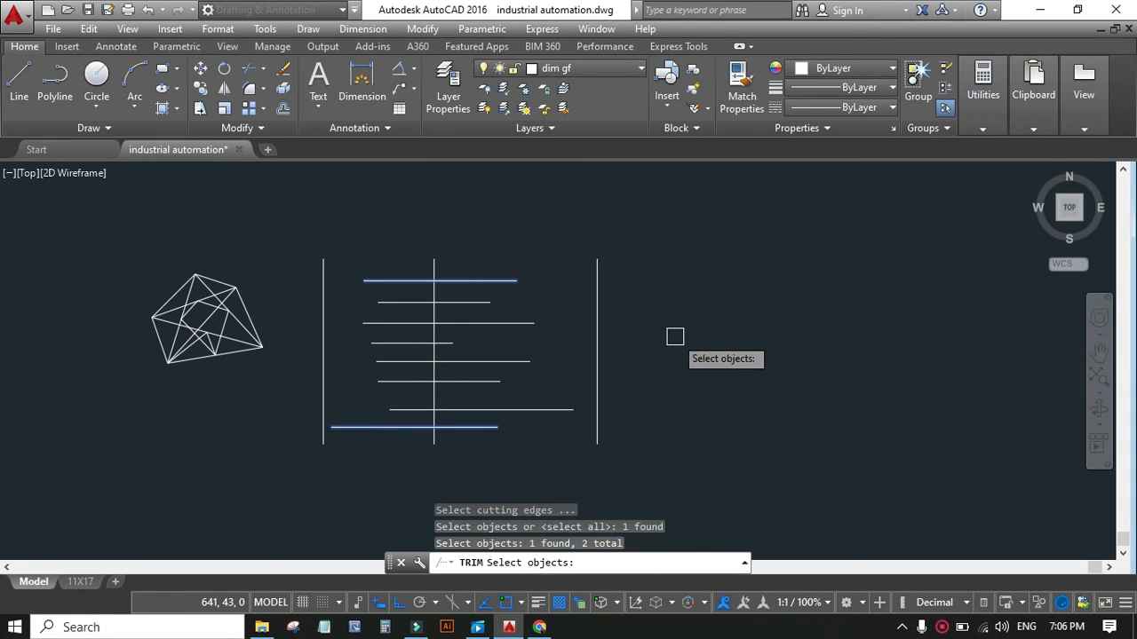
{"action": "key", "text": "Return"}
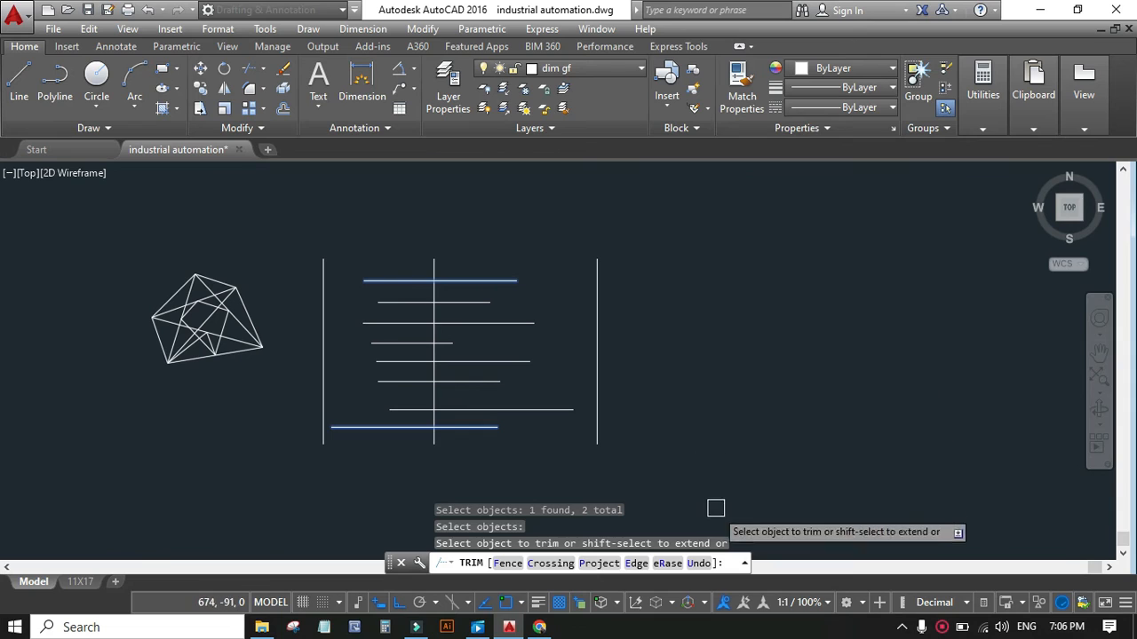
Step: Keep the Extend edge mode and trim the right vertical line's lower end and the left vertical line's section between the two cutting edges
{"action": "left_click", "coordinate": [636, 563]}
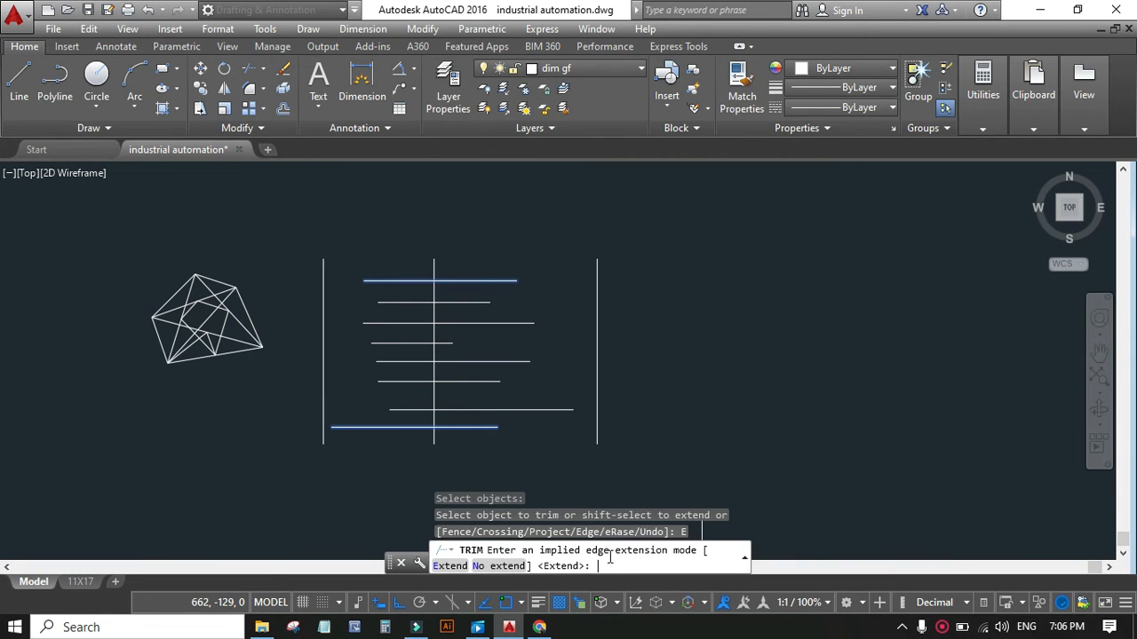
{"action": "key", "text": "Return"}
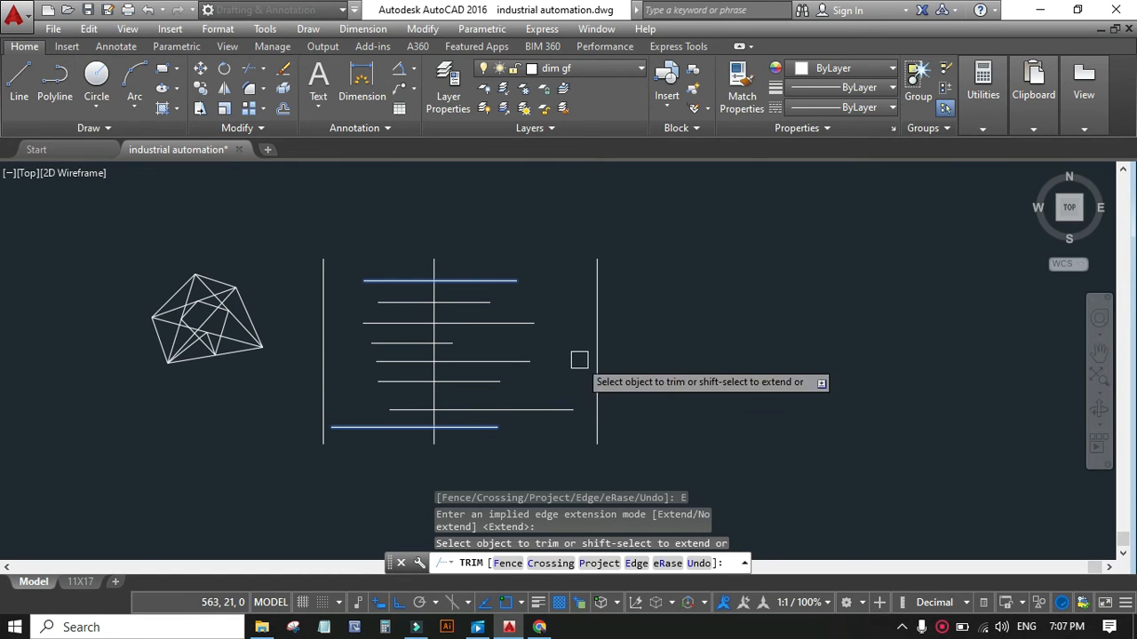
{"action": "left_click", "coordinate": [602, 446]}
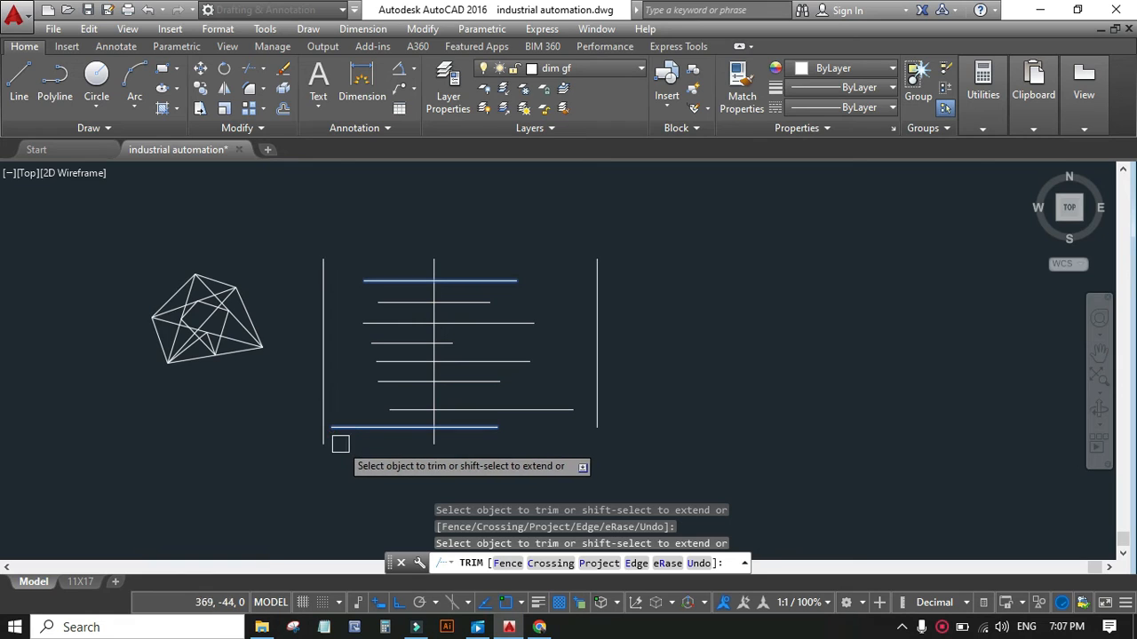
{"action": "left_click", "coordinate": [316, 379]}
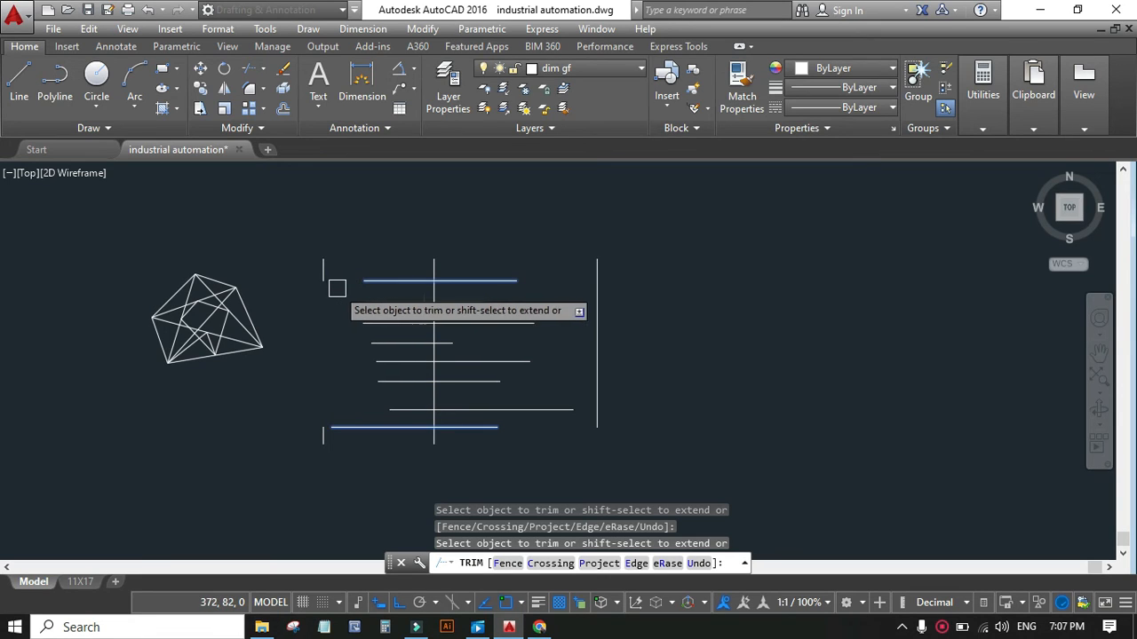
Step: Trim the right vertical line's section between the two cutting edges and set the implied edge extension mode to No extend
{"action": "left_click", "coordinate": [594, 307]}
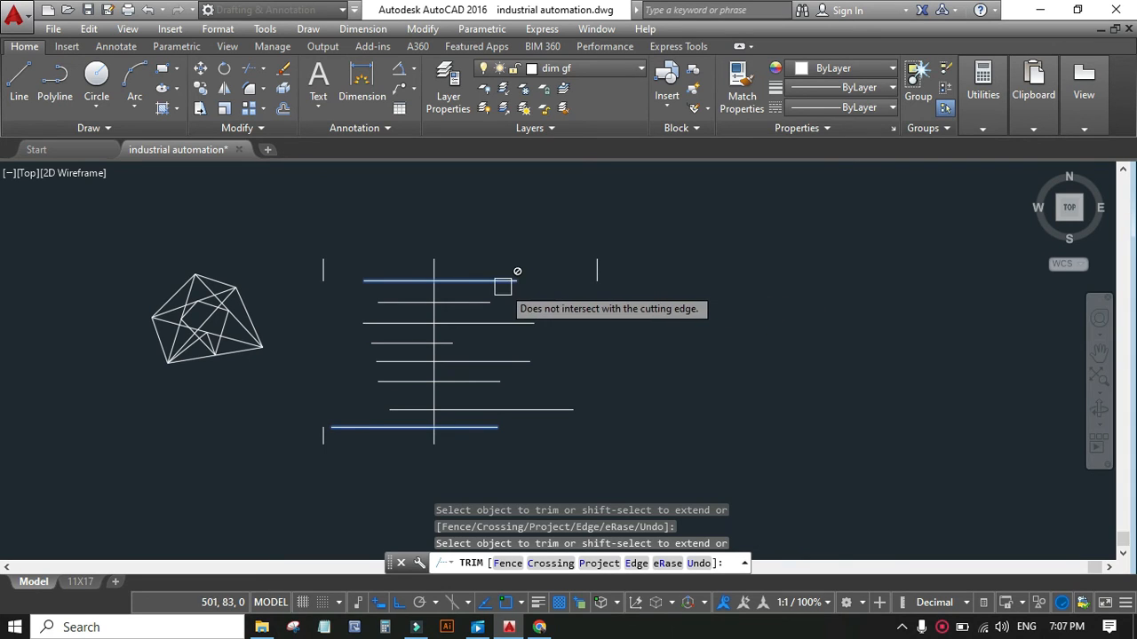
{"action": "left_click", "coordinate": [595, 278]}
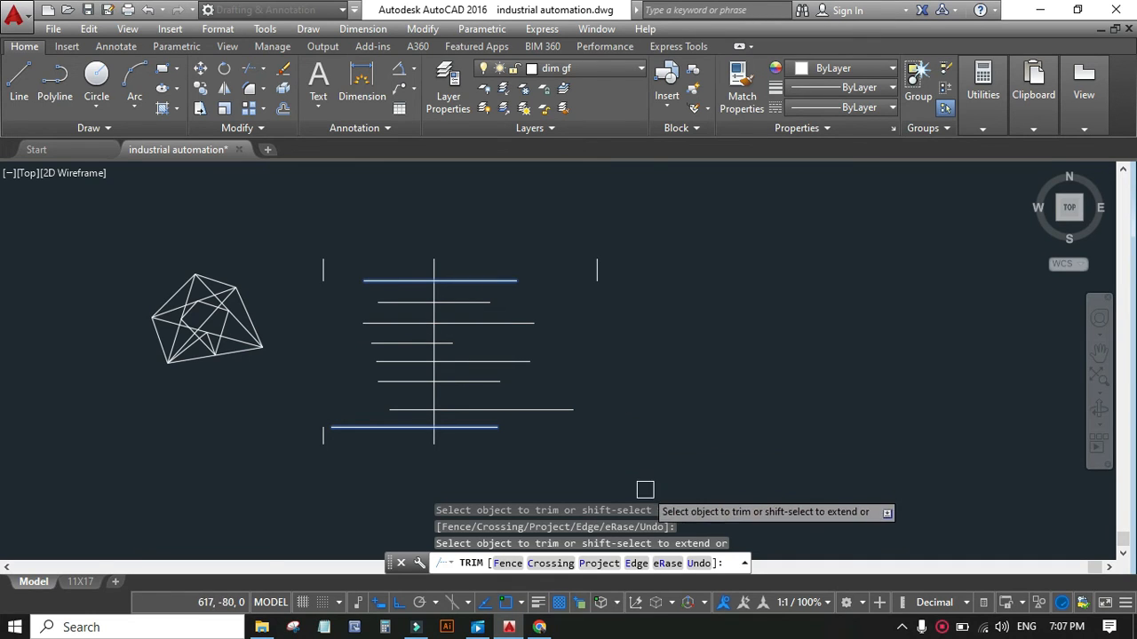
{"action": "left_click", "coordinate": [633, 563]}
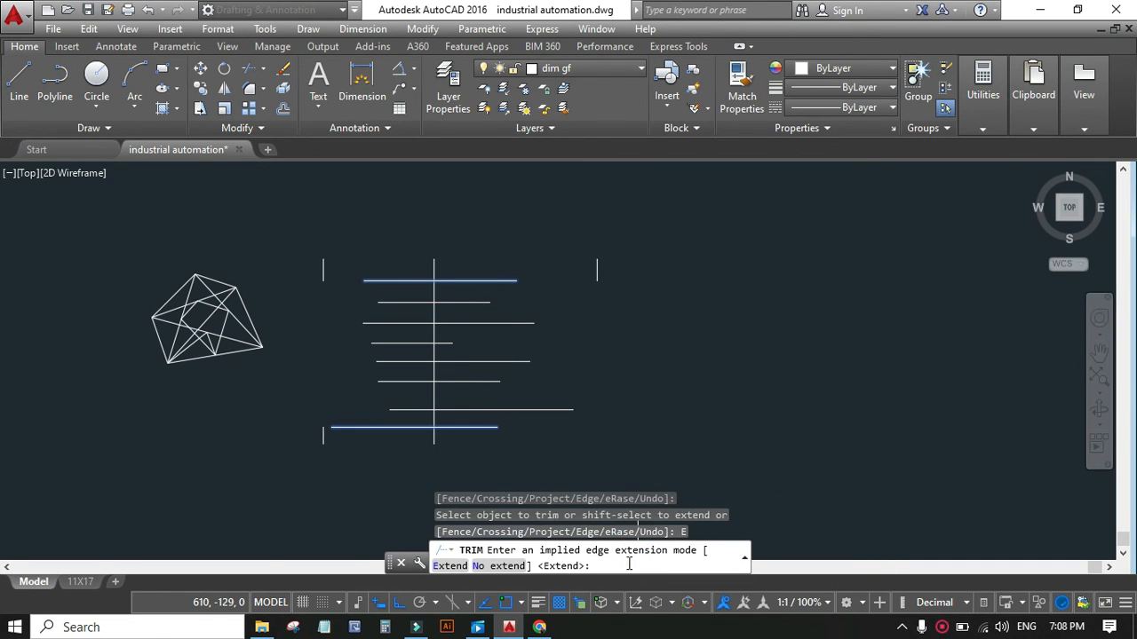
{"action": "left_click", "coordinate": [496, 567]}
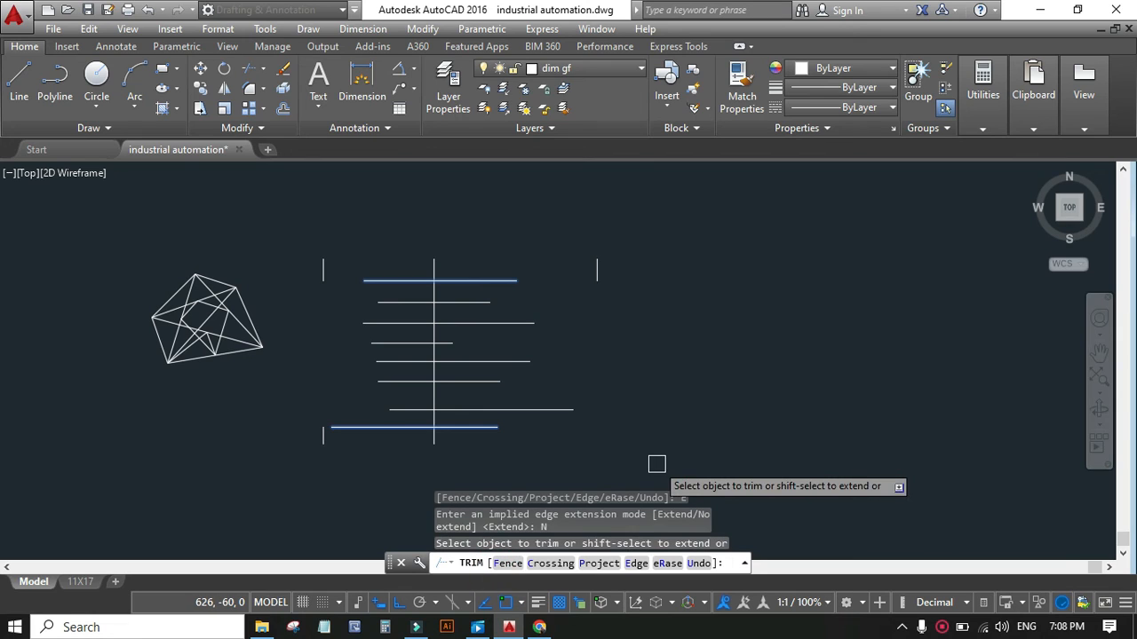
Step: Undo the trims on the left and right vertical lines and set Trim's implied edge extension mode to No extend
{"action": "key", "text": "ctrl+z"}
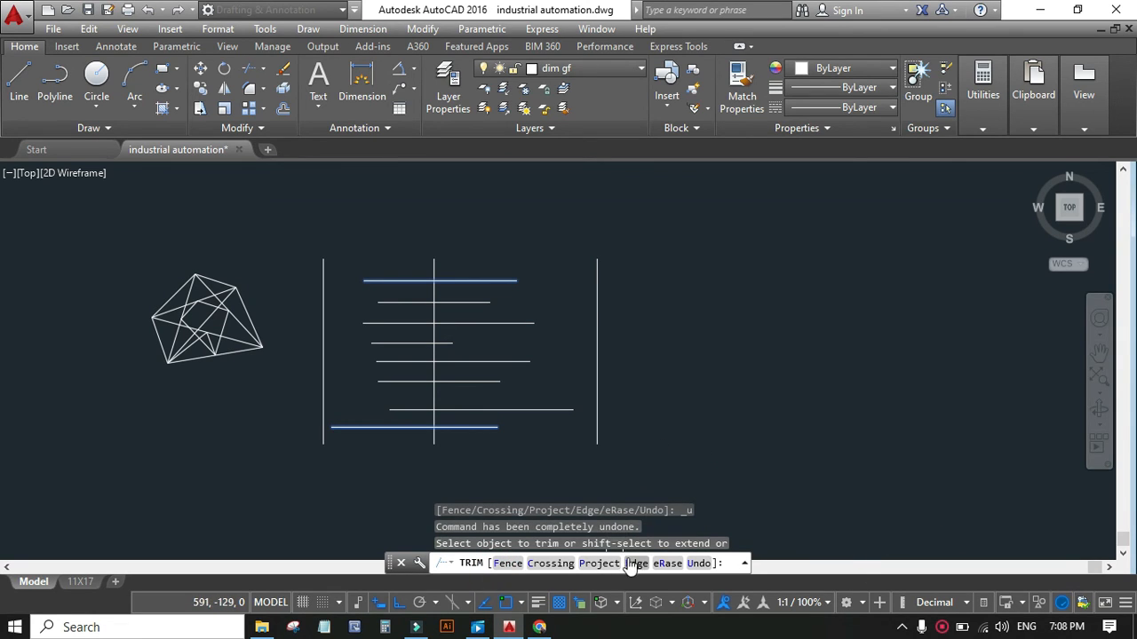
{"action": "left_click", "coordinate": [633, 564]}
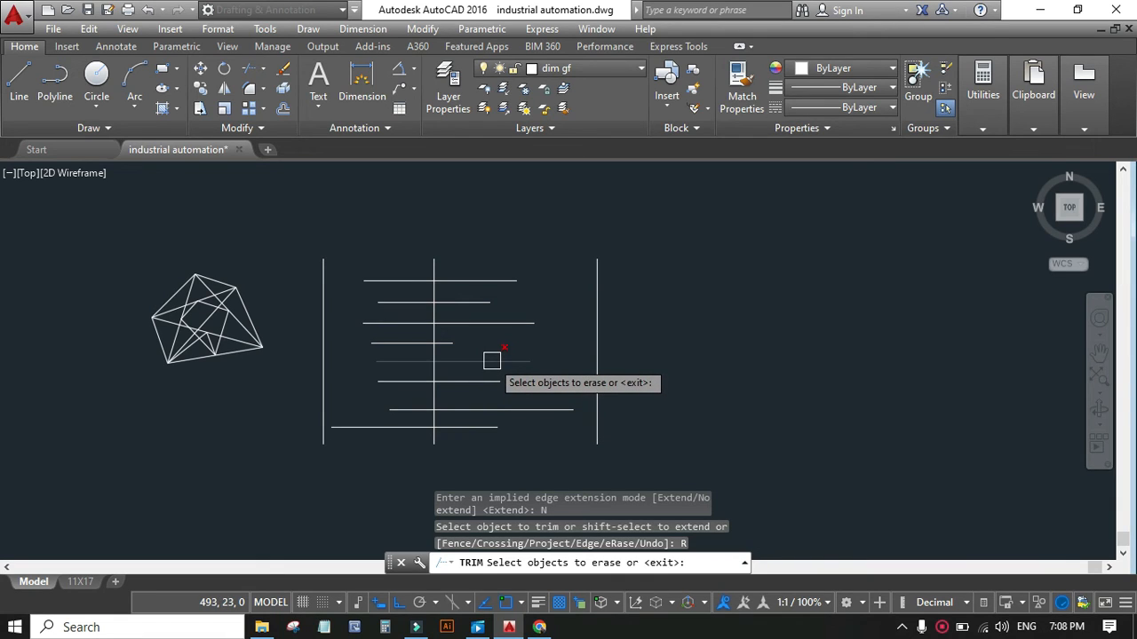
Step: Erase the third horizontal line from the top and the topmost horizontal line using Trim's eRase option
{"action": "left_click", "coordinate": [459, 322]}
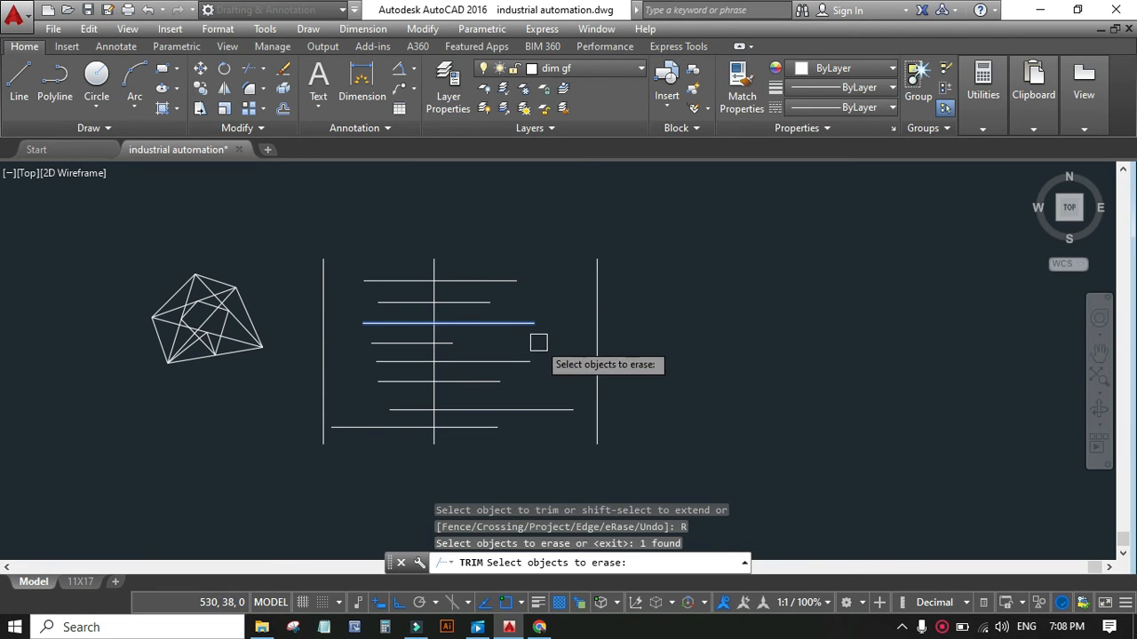
{"action": "key", "text": "Return"}
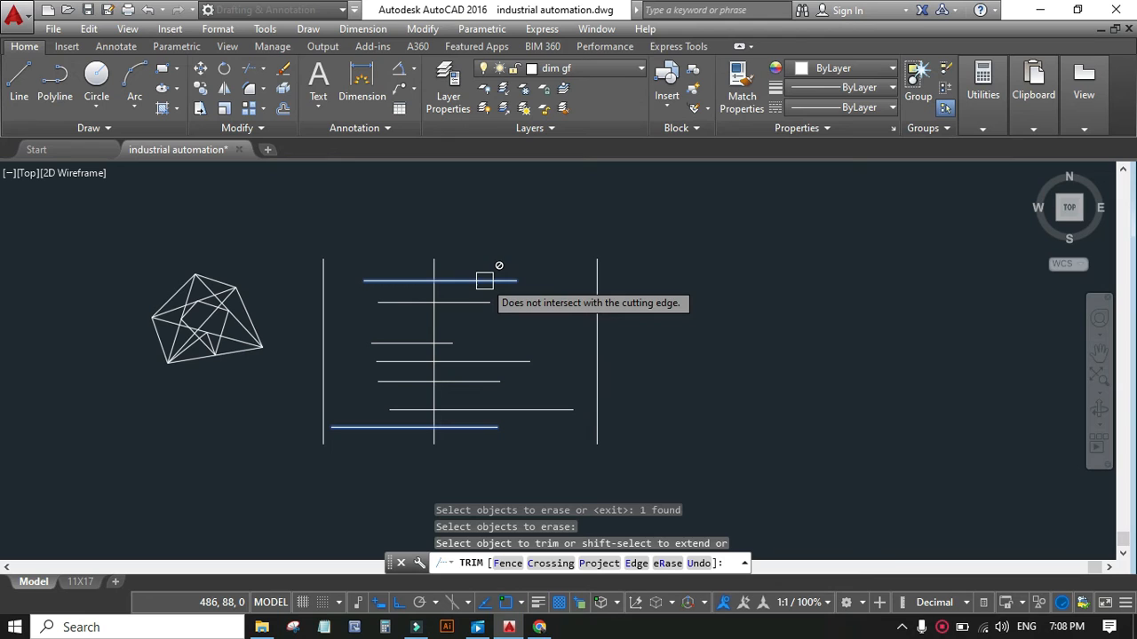
{"action": "type", "text": "r"}
{"action": "key", "text": "Return"}
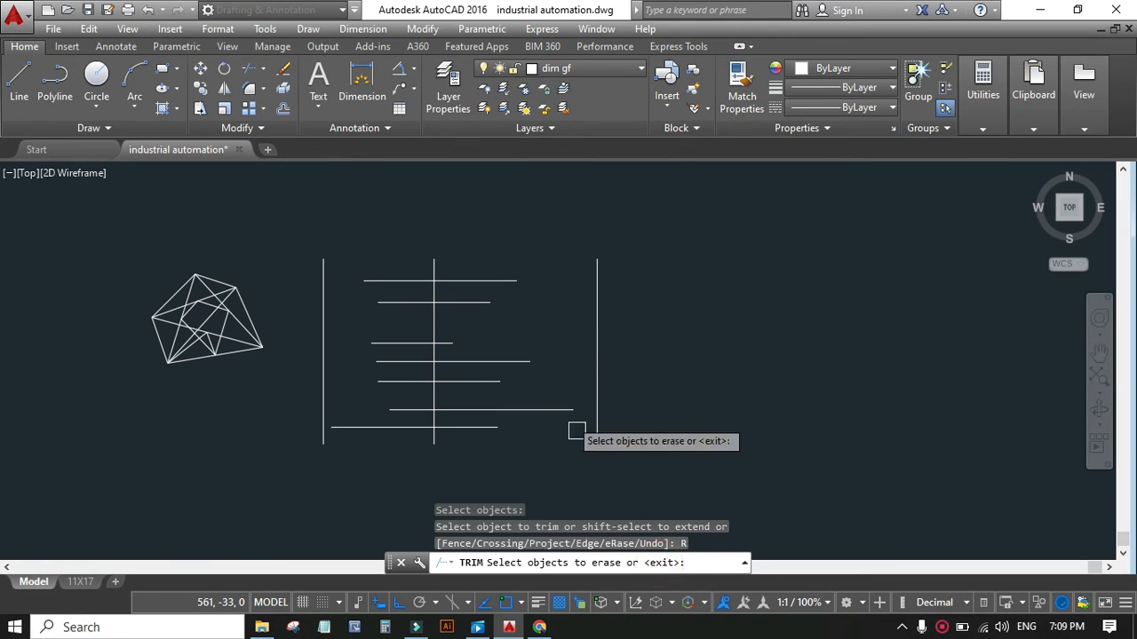
{"action": "left_click", "coordinate": [495, 278]}
{"action": "key", "text": "Return"}
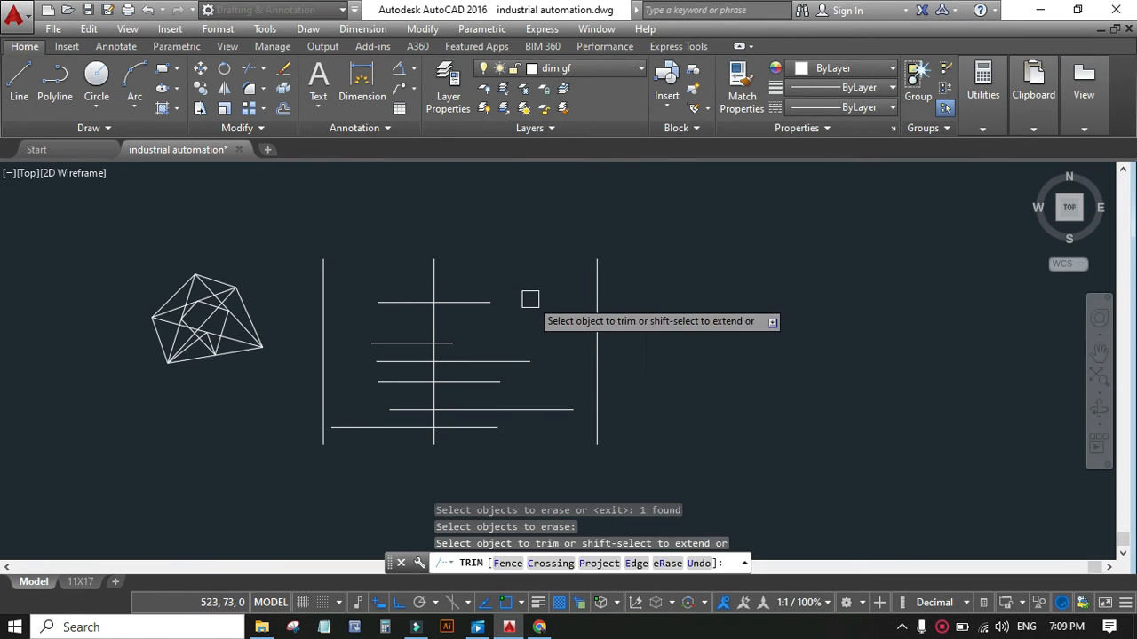
Step: Restart Trim with the uppermost remaining horizontal line as cutting edge and remove that line with the eRase option
{"action": "left_click", "coordinate": [479, 297]}
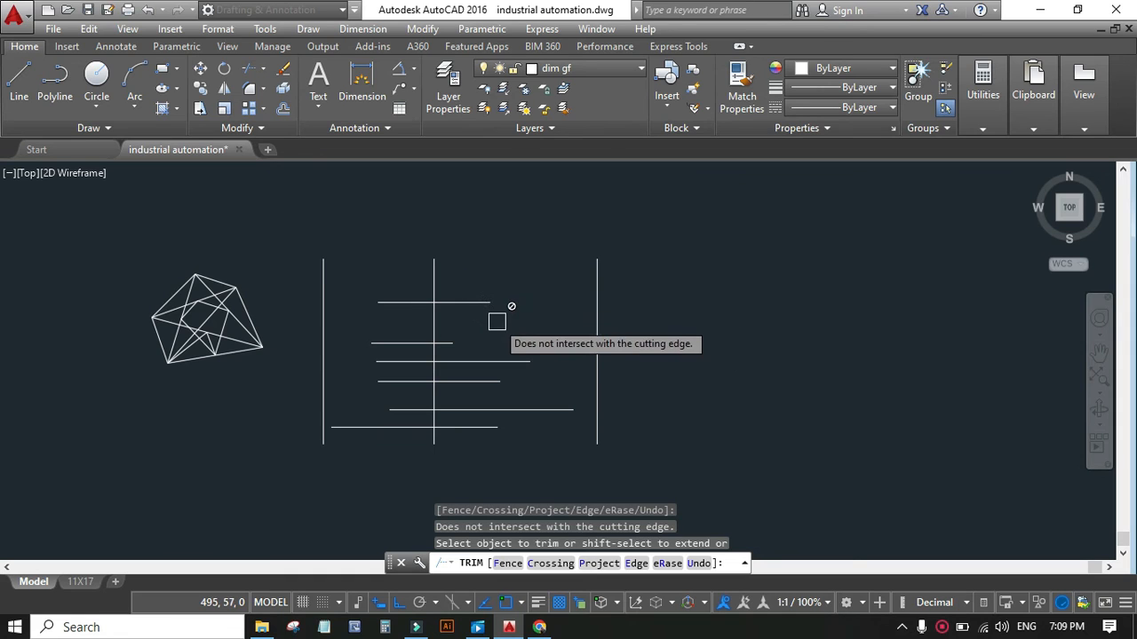
{"action": "key", "text": "Return"}
{"action": "key", "text": "Return"}
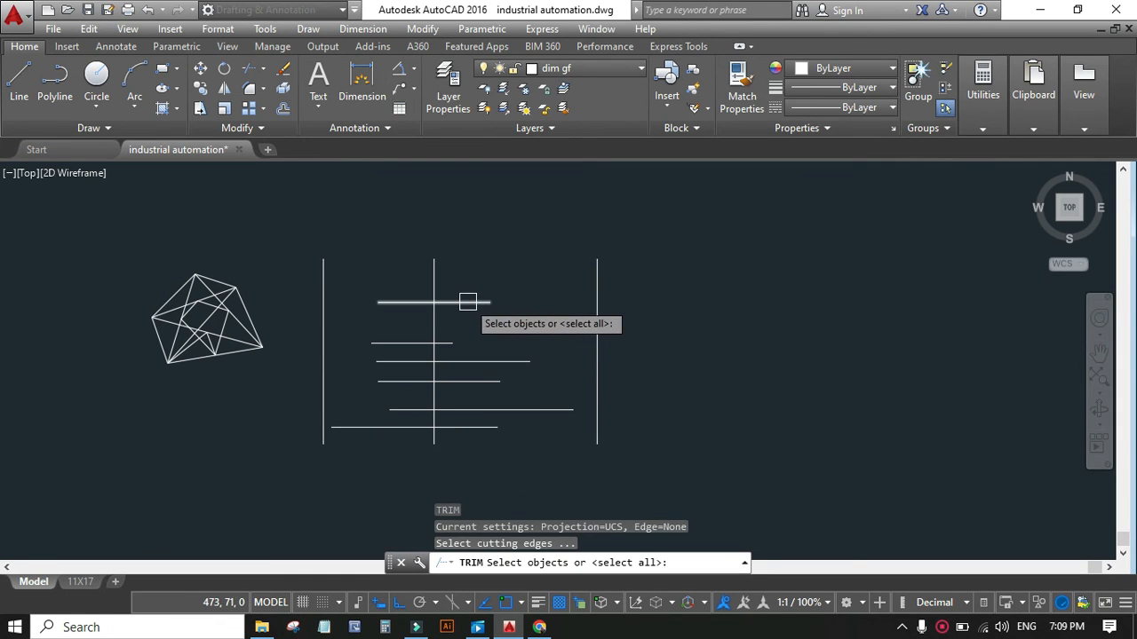
{"action": "left_click", "coordinate": [468, 302]}
{"action": "key", "text": "Return"}
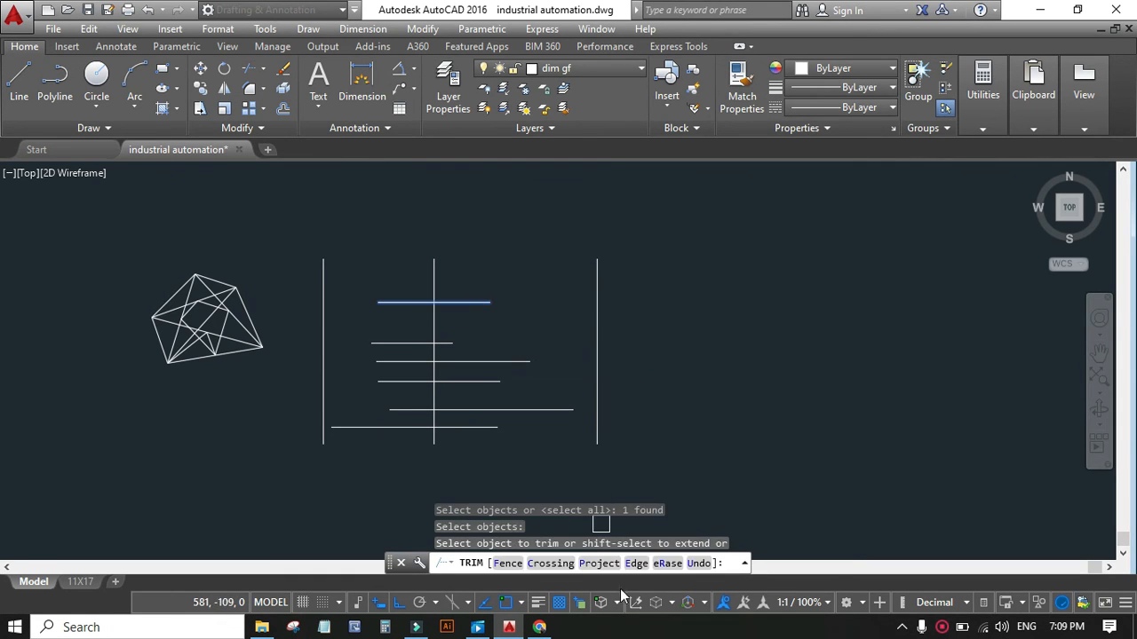
{"action": "left_click", "coordinate": [666, 564]}
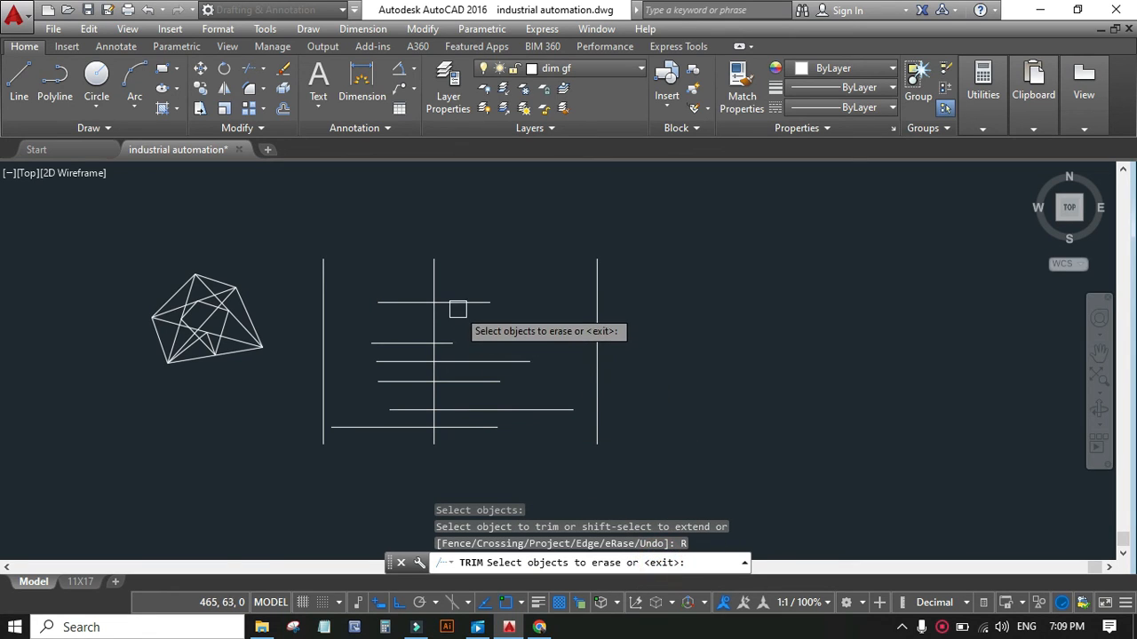
{"action": "left_click", "coordinate": [480, 303]}
{"action": "key", "text": "Return"}
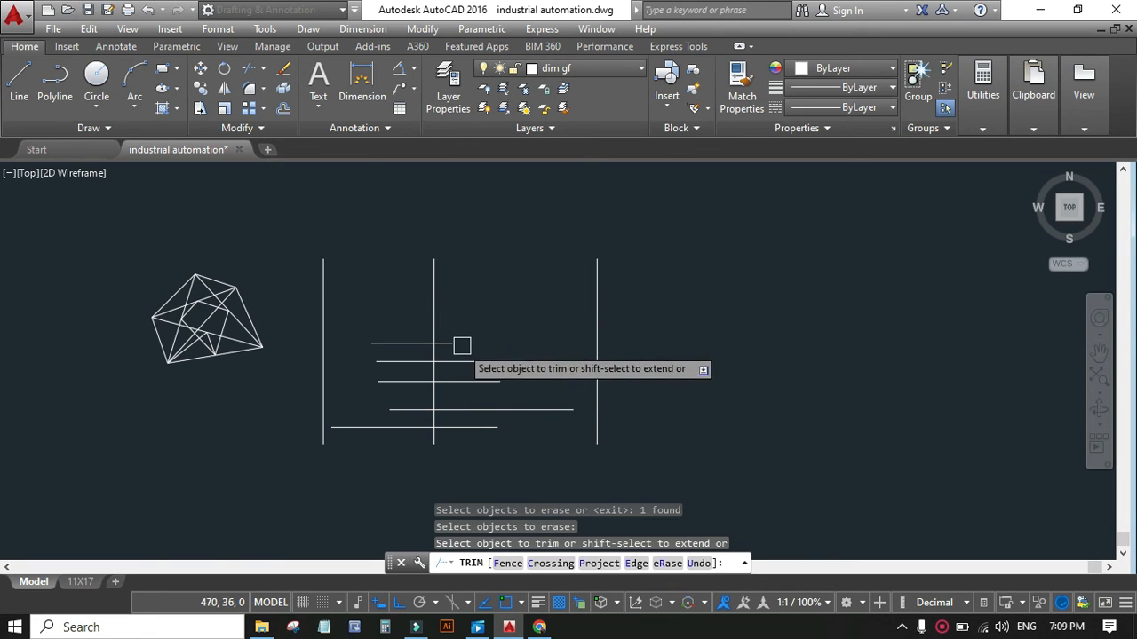
Step: Erase the five remaining horizontal lines together with Trim's eRase option and end the command
{"action": "left_click", "coordinate": [667, 564]}
{"action": "left_click", "coordinate": [452, 344]}
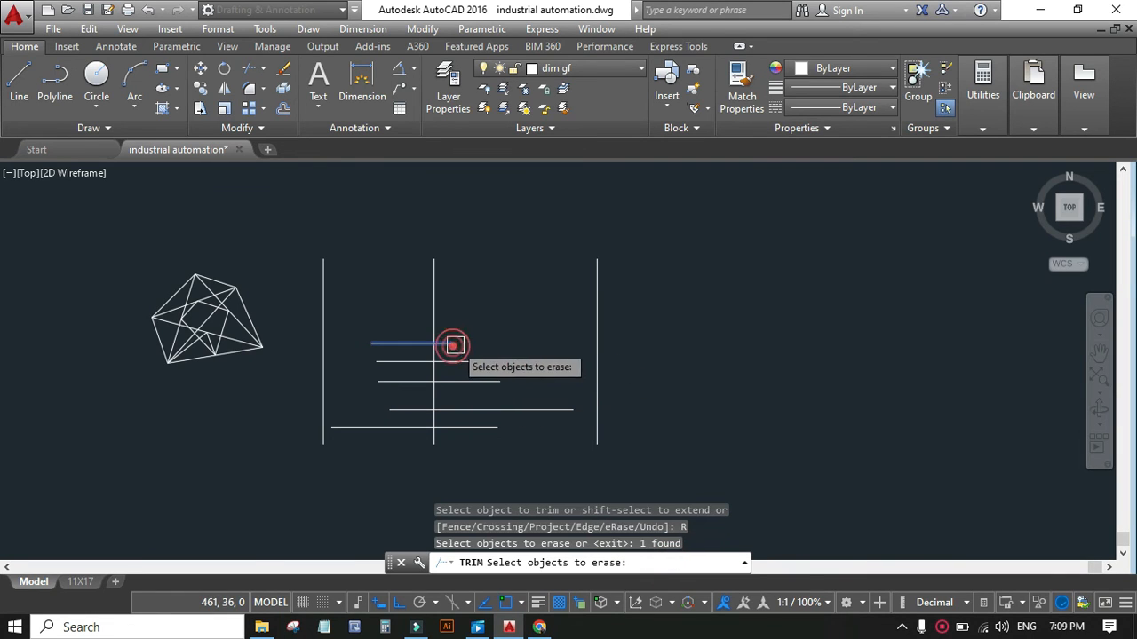
{"action": "left_click", "coordinate": [483, 362]}
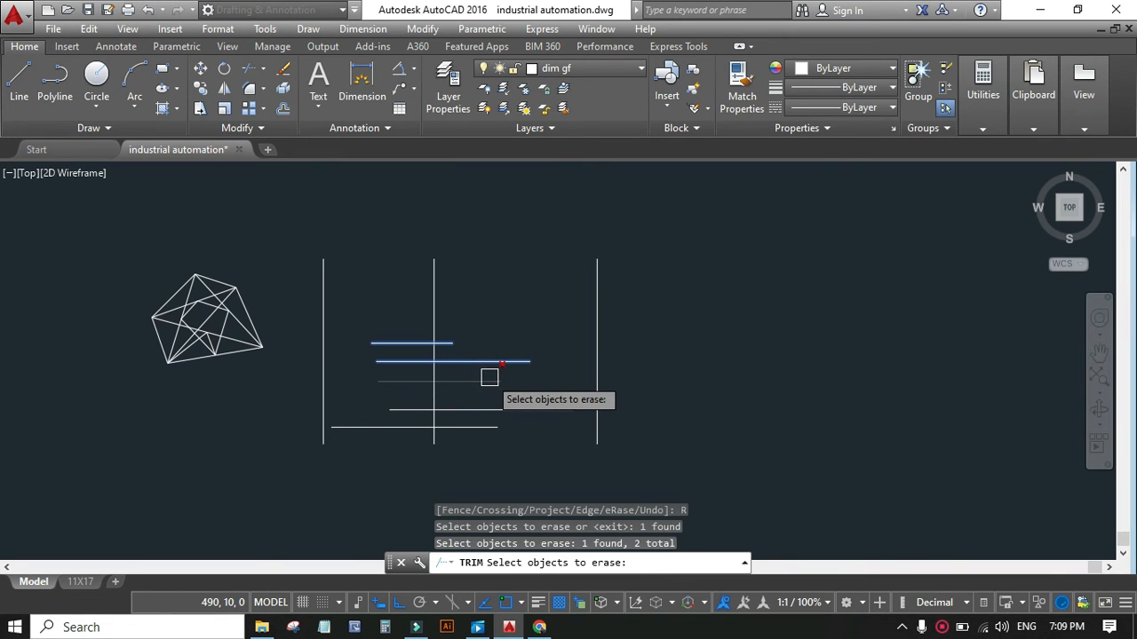
{"action": "left_click", "coordinate": [490, 382]}
{"action": "left_click", "coordinate": [491, 410]}
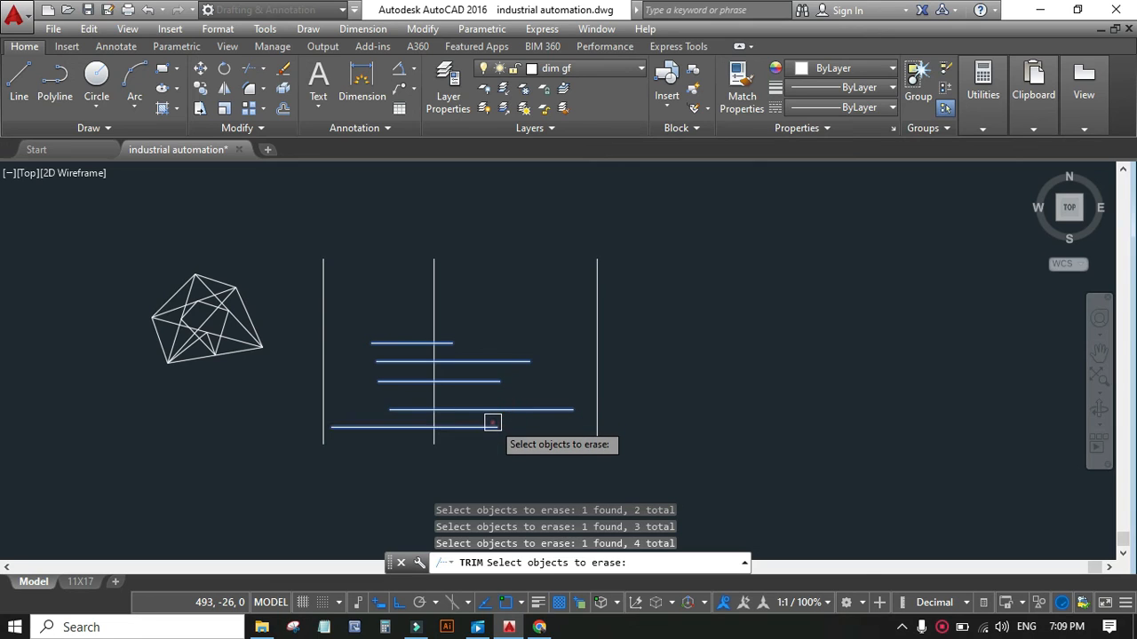
{"action": "left_click", "coordinate": [492, 426]}
{"action": "key", "text": "Return"}
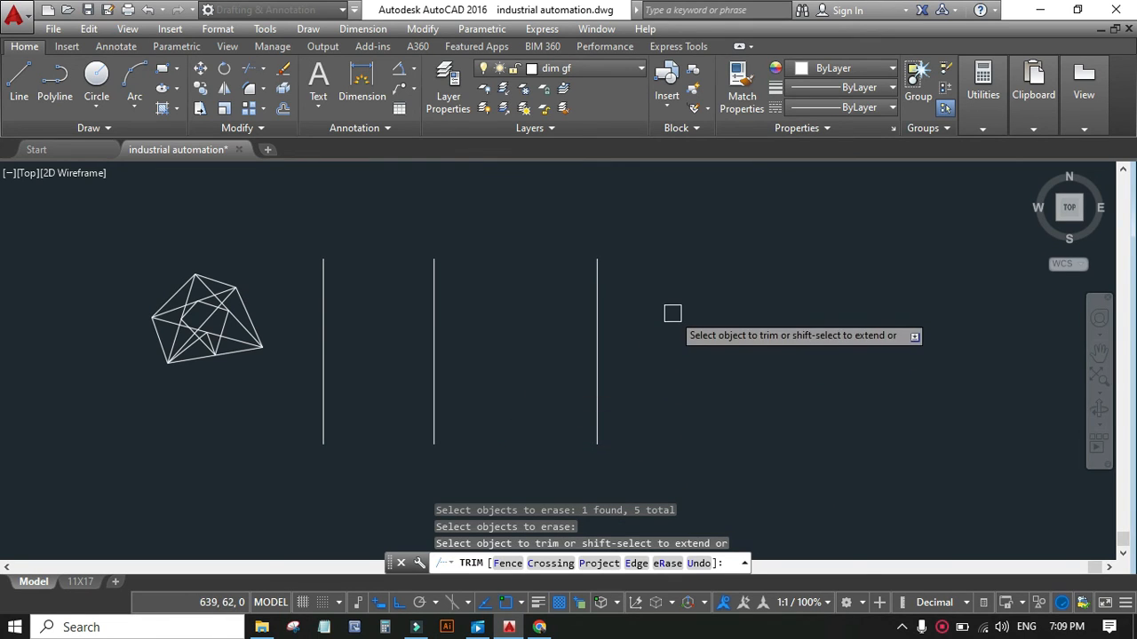
{"action": "key", "text": "Return"}
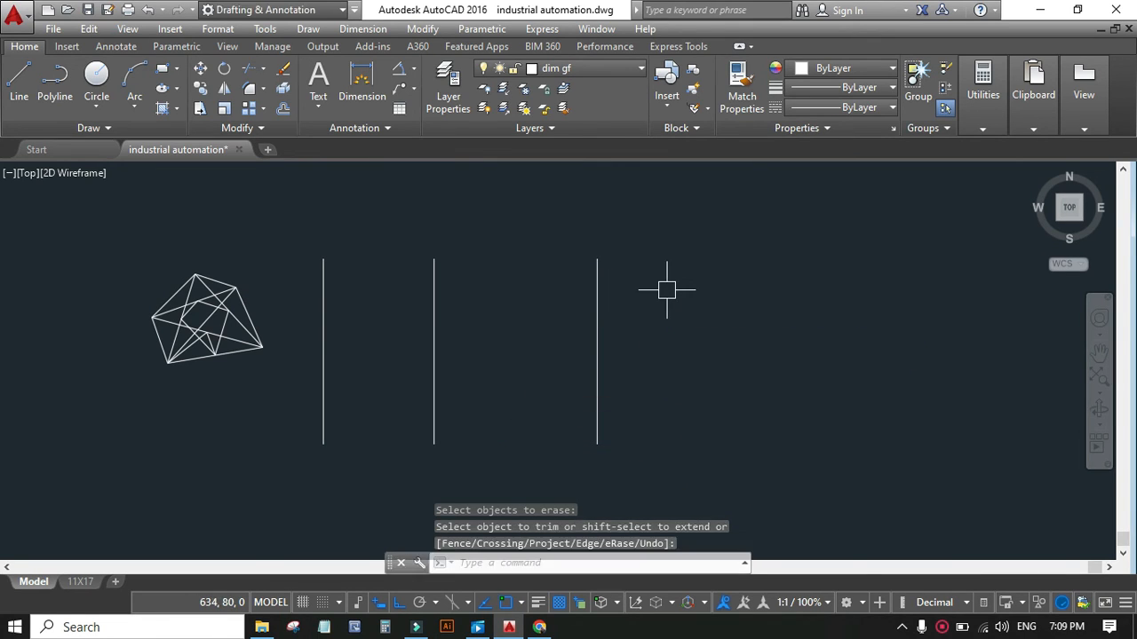
Step: Restart Trim with all objects as cutting edges and erase the three vertical lines with the eRase option
{"action": "key", "text": "Return"}
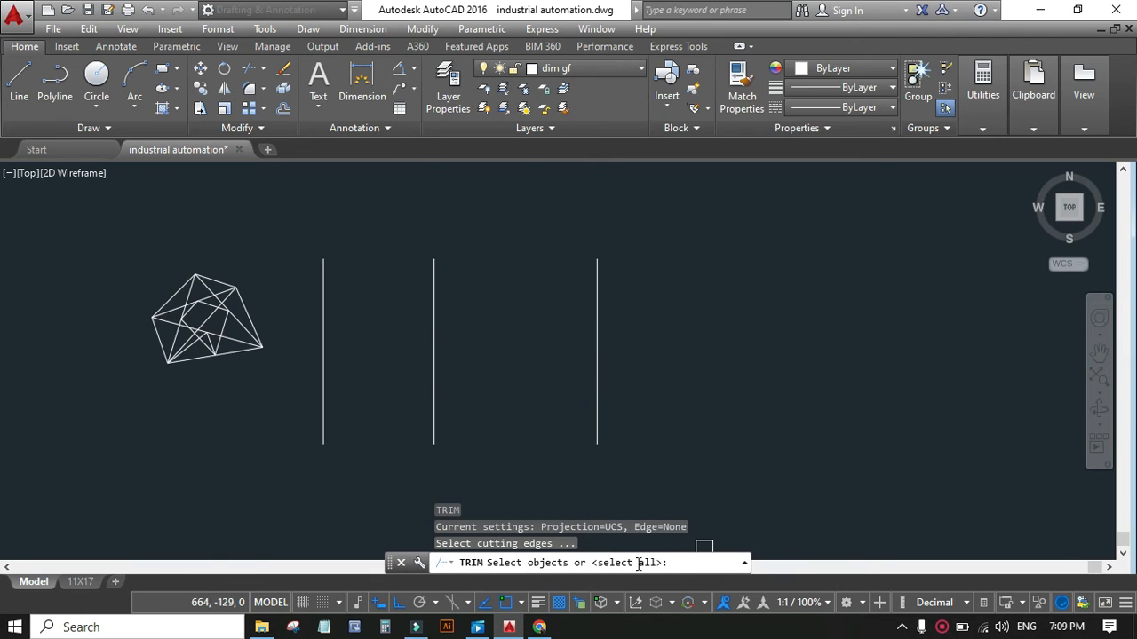
{"action": "key", "text": "Return"}
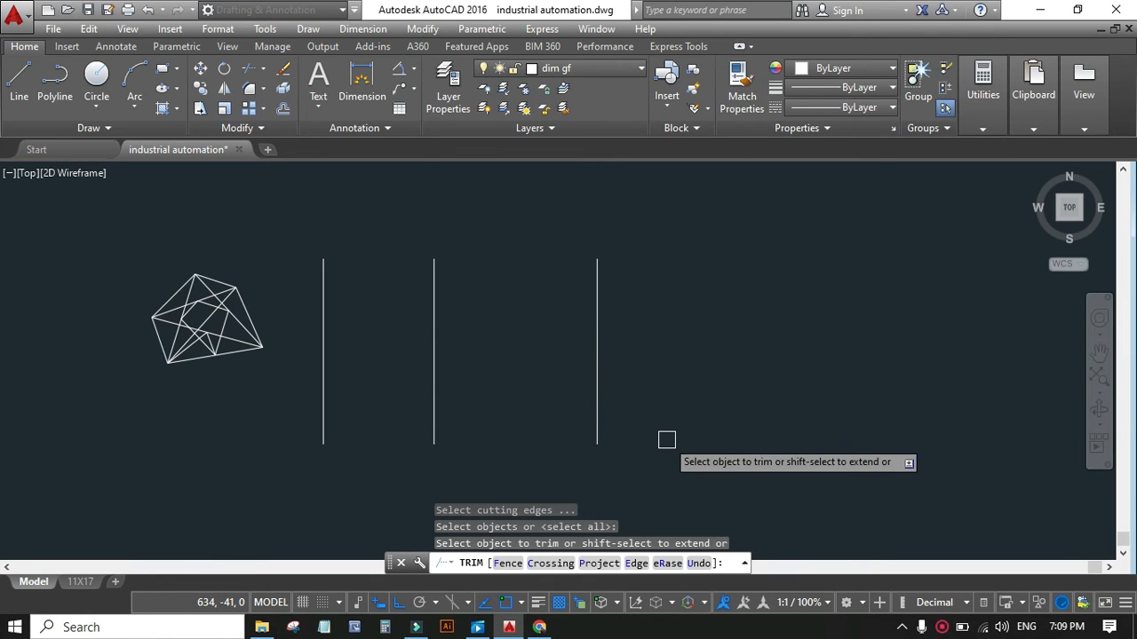
{"action": "left_click", "coordinate": [667, 563]}
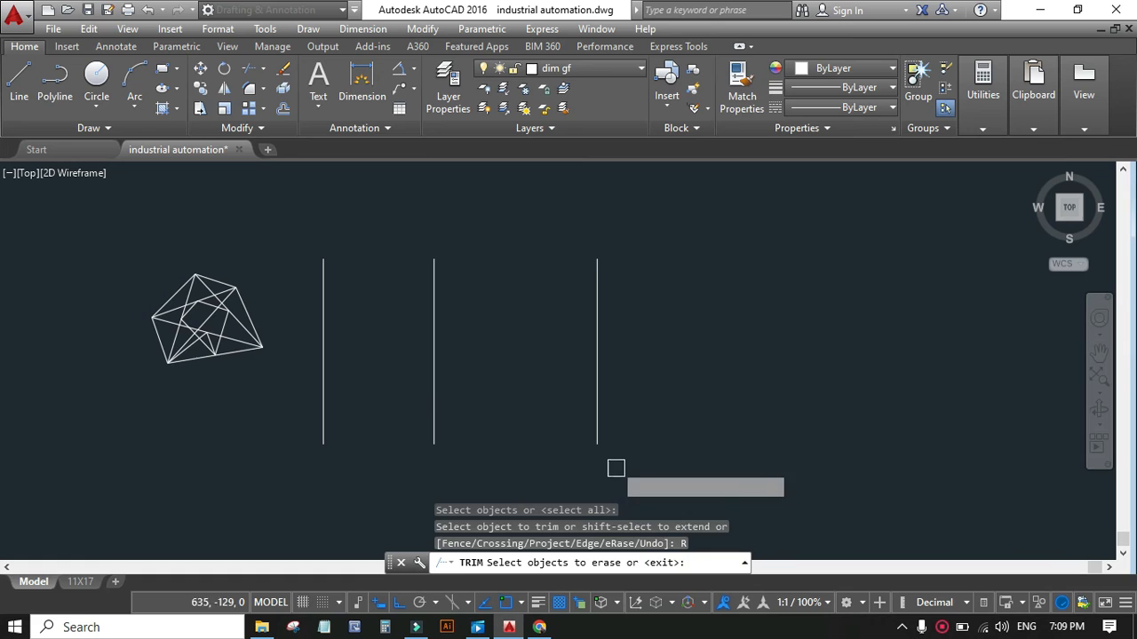
{"action": "left_click", "coordinate": [598, 414]}
{"action": "left_click", "coordinate": [432, 384]}
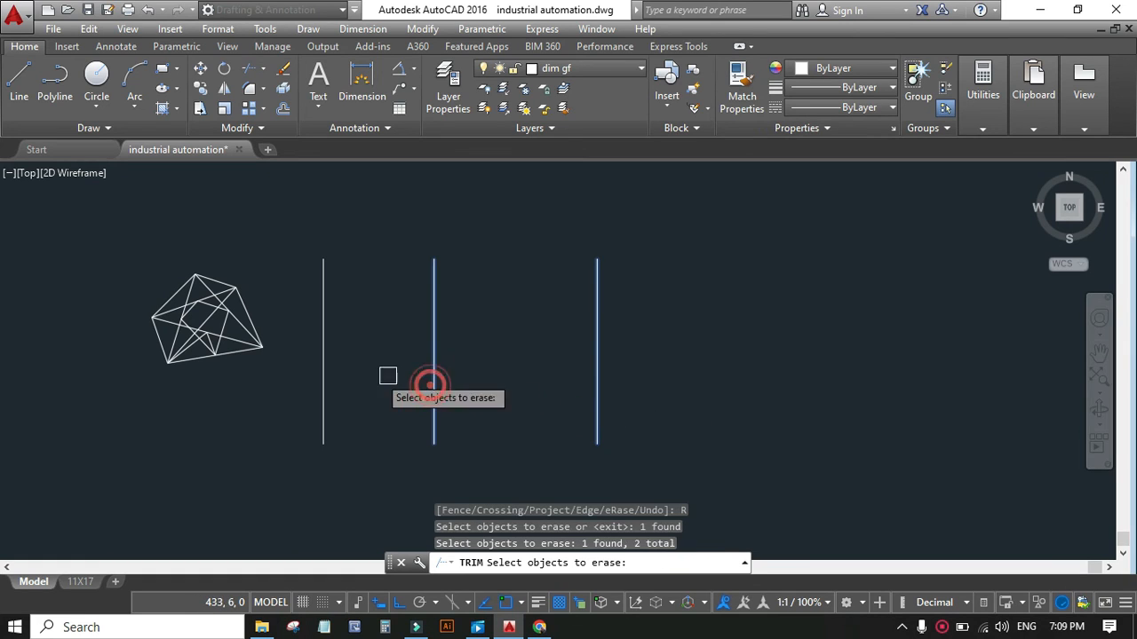
{"action": "left_click", "coordinate": [324, 363]}
{"action": "key", "text": "Return"}
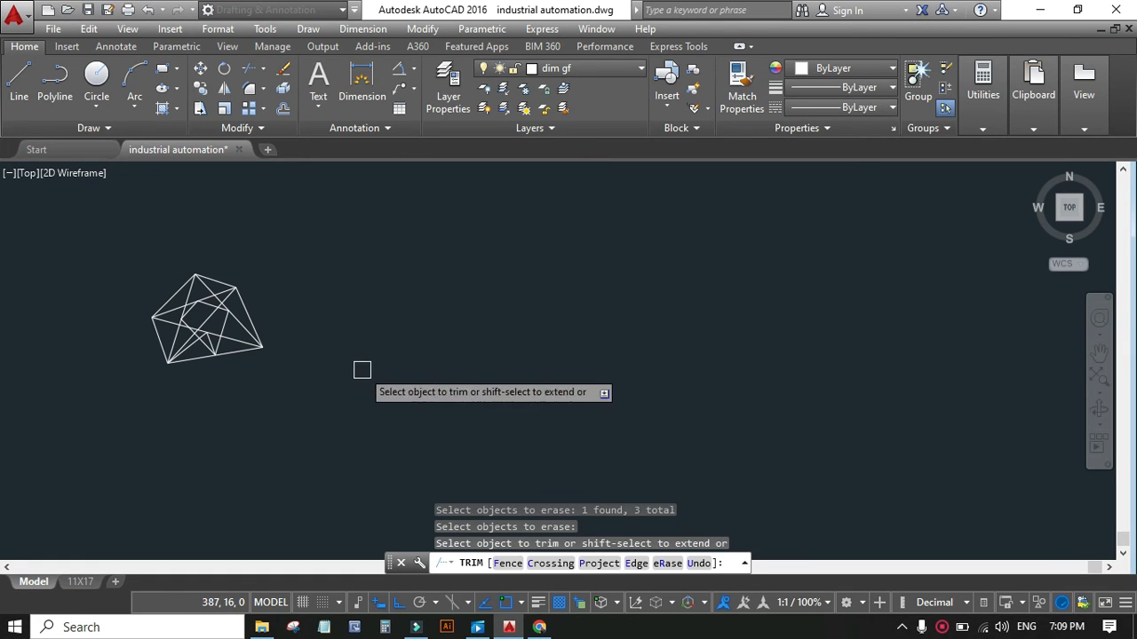
Step: Restart Trim with all objects as cutting edges and trim the upper segments of the polygon figure's crossing diagonals above the inner shape
{"action": "scroll", "coordinate": [145, 310], "scroll_direction": "up", "scroll_amount": 5}
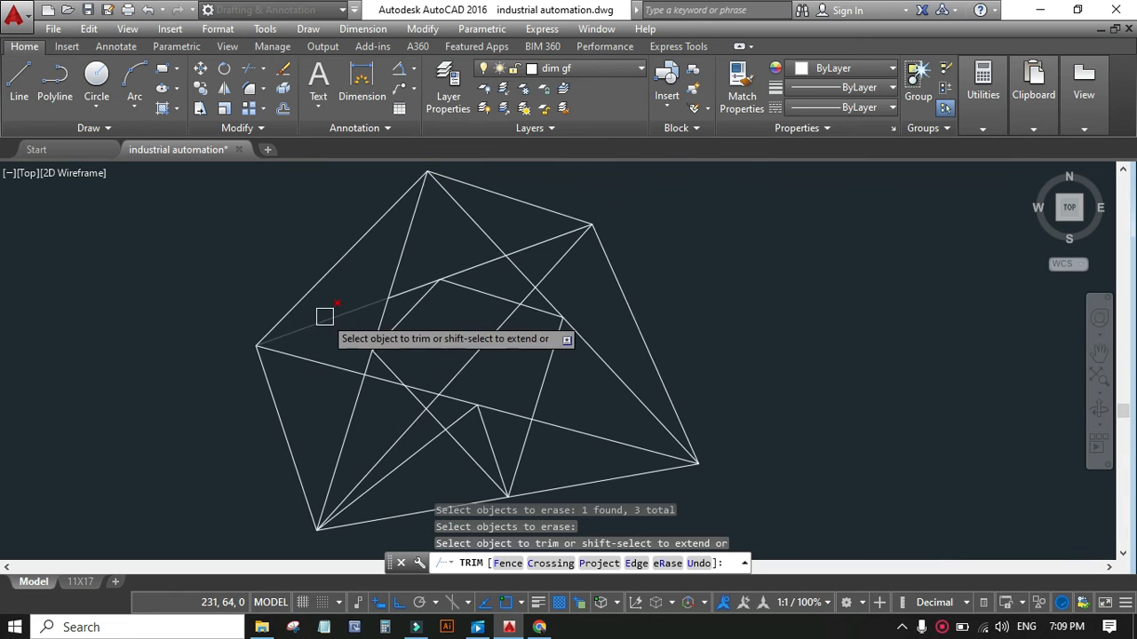
{"action": "scroll", "coordinate": [346, 318], "scroll_direction": "down", "scroll_amount": 3}
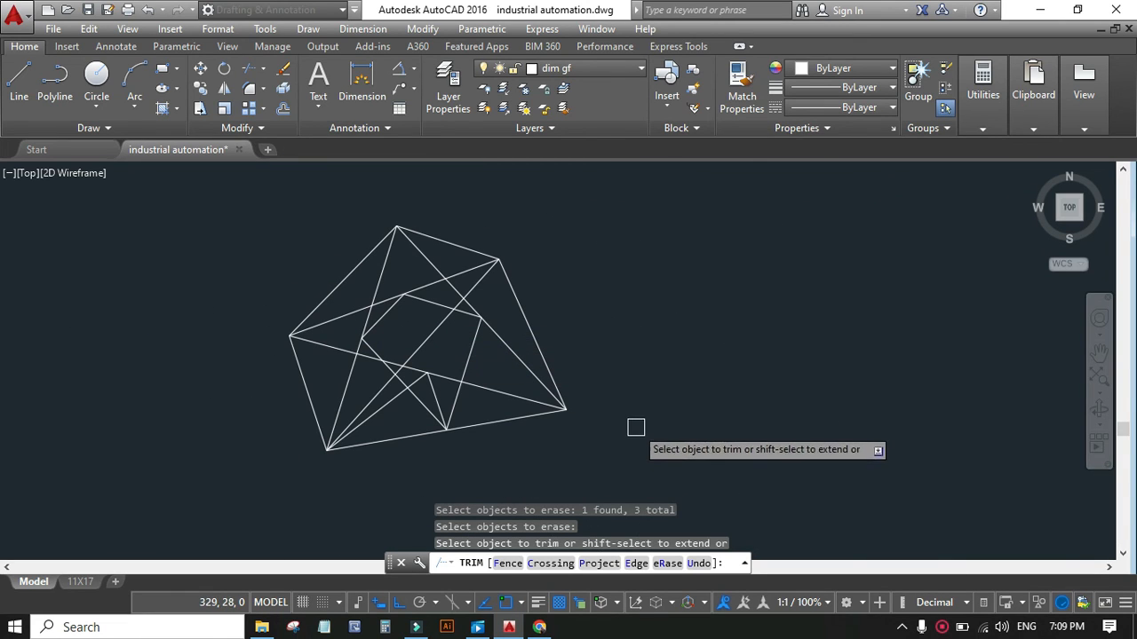
{"action": "left_click", "coordinate": [254, 76]}
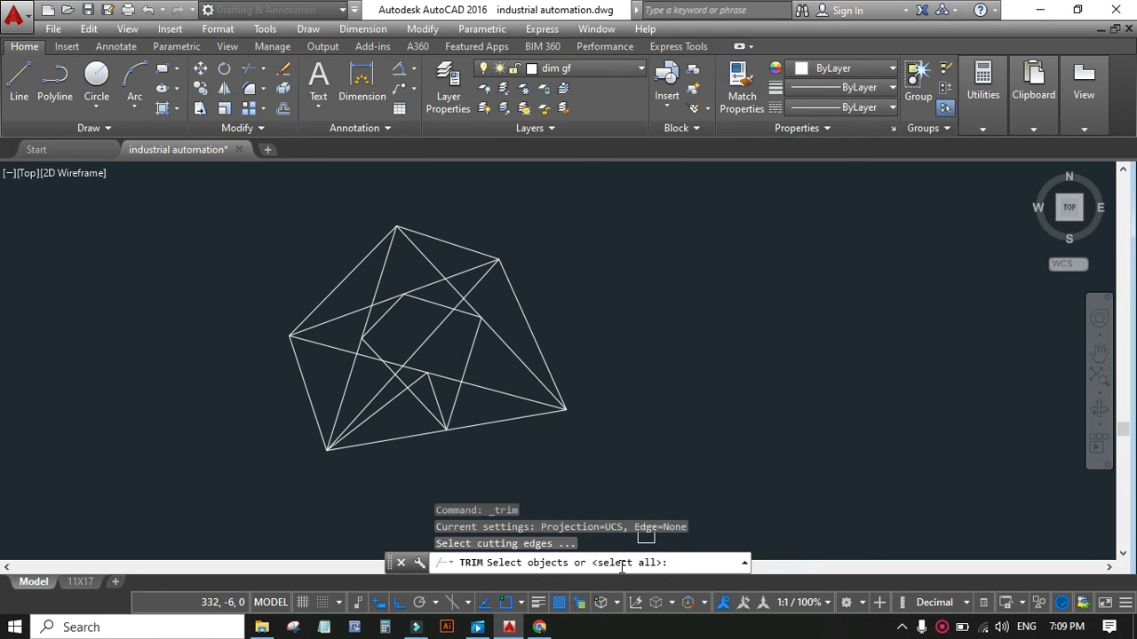
{"action": "key", "text": "Return"}
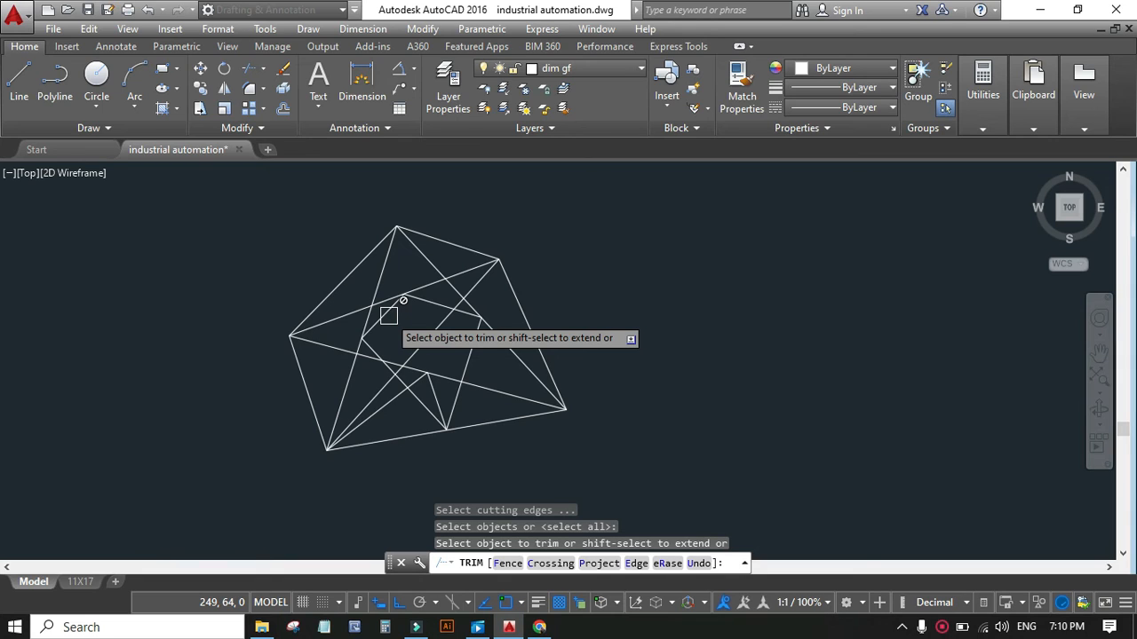
{"action": "left_click", "coordinate": [441, 269]}
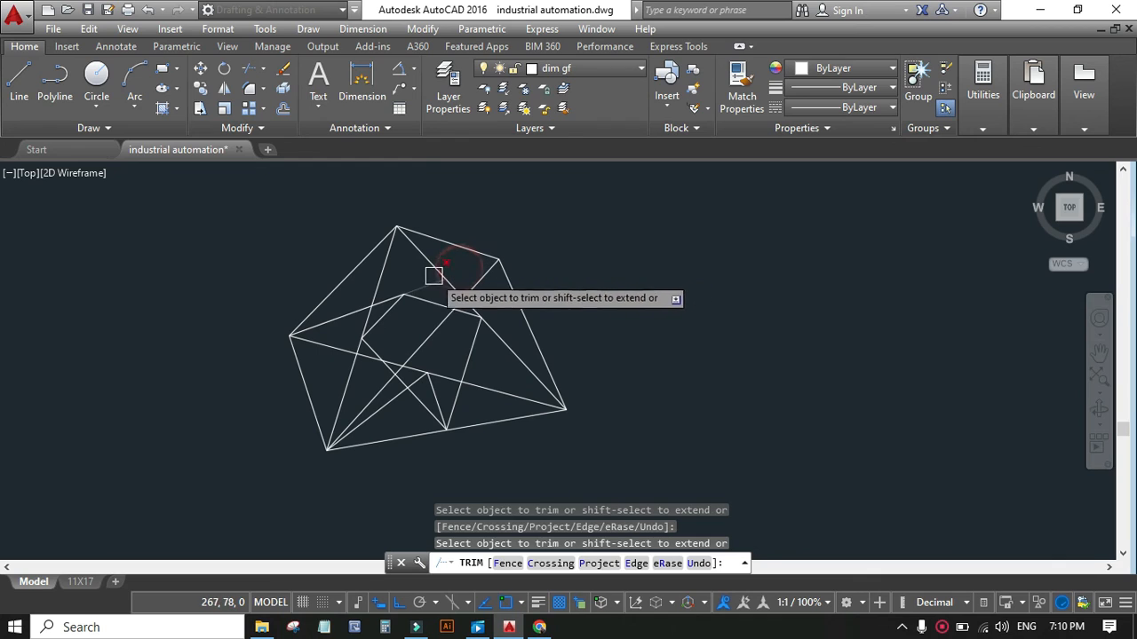
{"action": "left_click", "coordinate": [380, 276]}
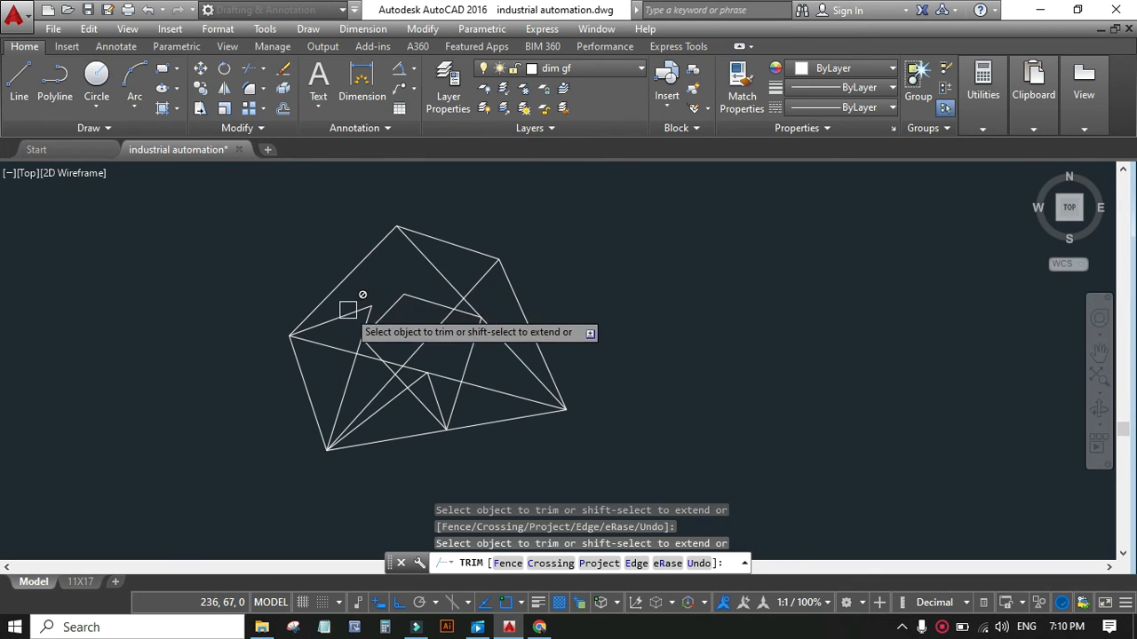
{"action": "scroll", "coordinate": [366, 313], "scroll_direction": "up", "scroll_amount": 5}
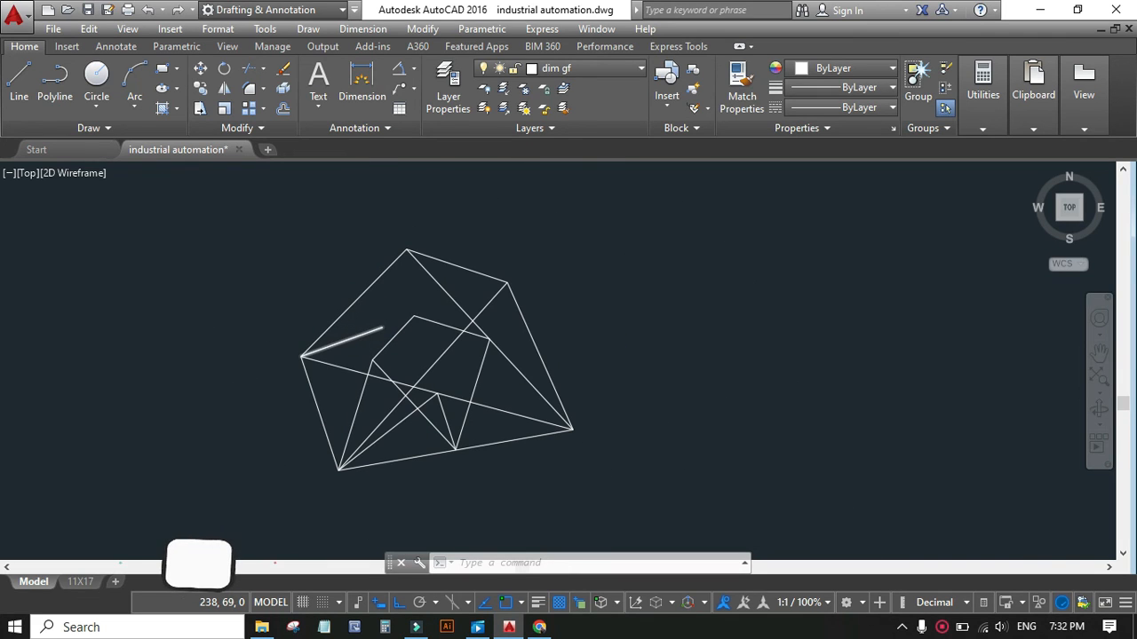
Step: Restart Trim with all objects as cutting edges and extend the left corner's short line and the inner shape's right side to the outer upper-right corner
{"action": "scroll", "coordinate": [377, 326], "scroll_direction": "up", "scroll_amount": 2}
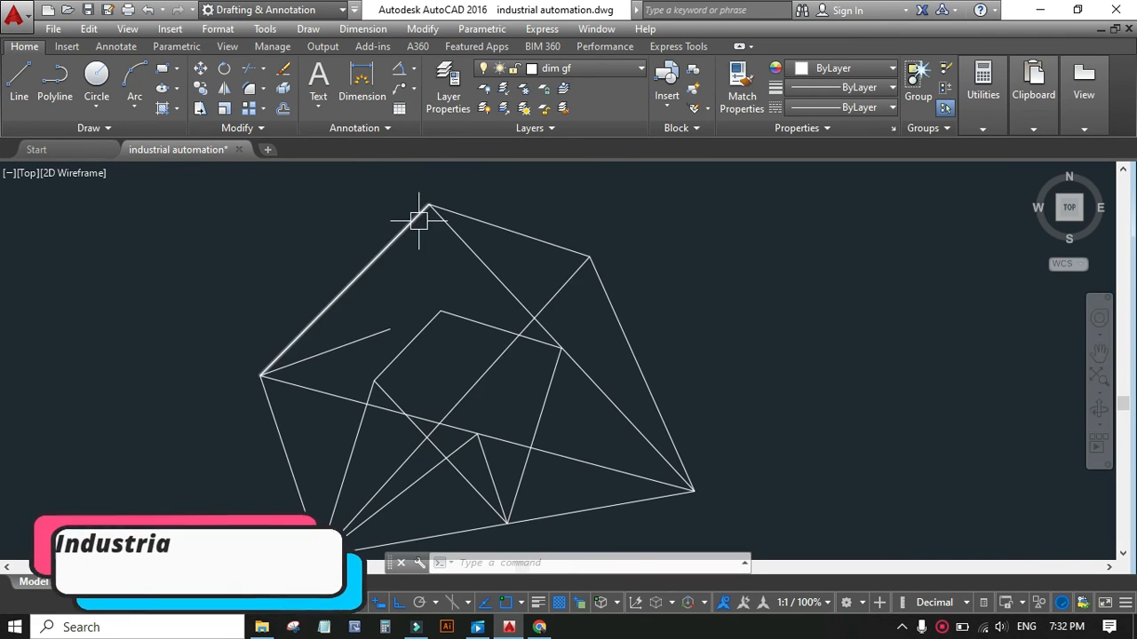
{"action": "left_click", "coordinate": [247, 69]}
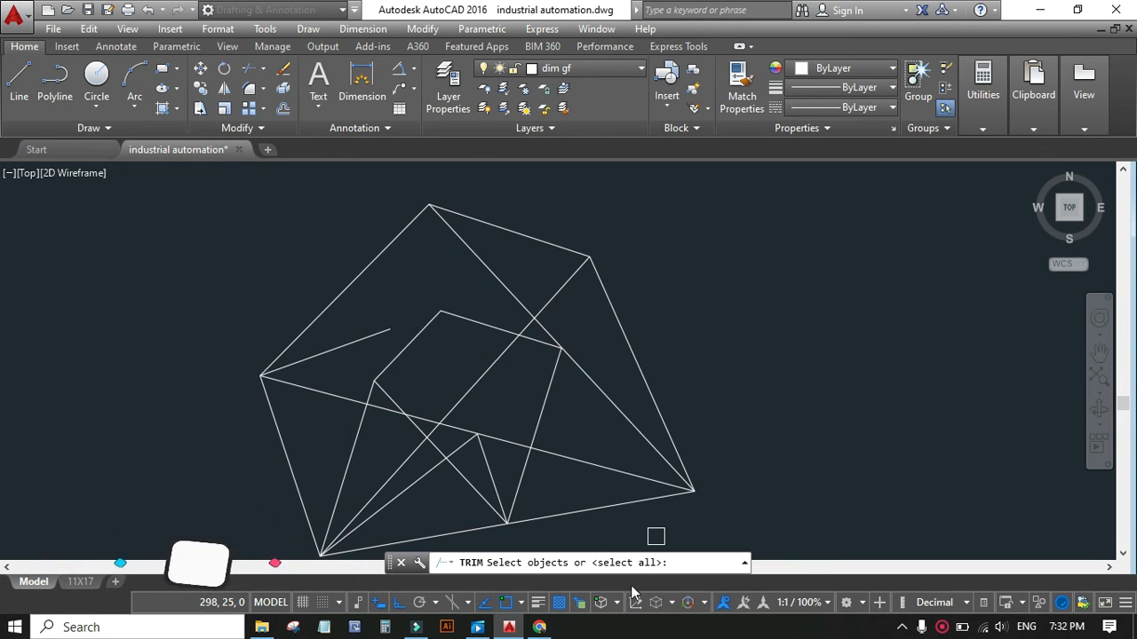
{"action": "key", "text": "Return"}
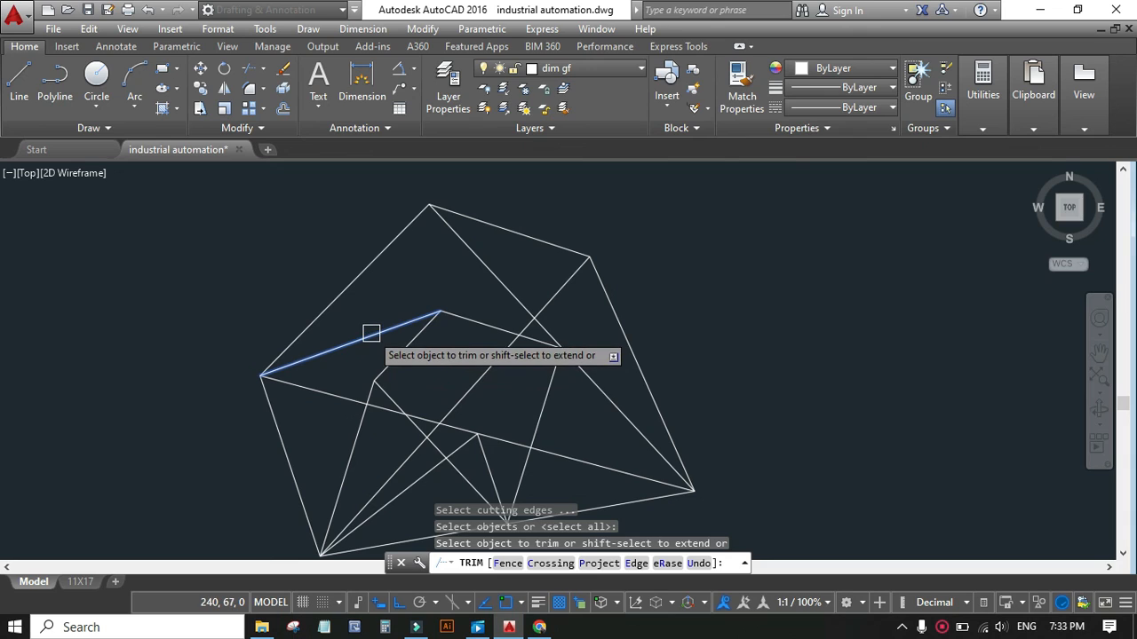
{"action": "left_click", "coordinate": [371, 335]}
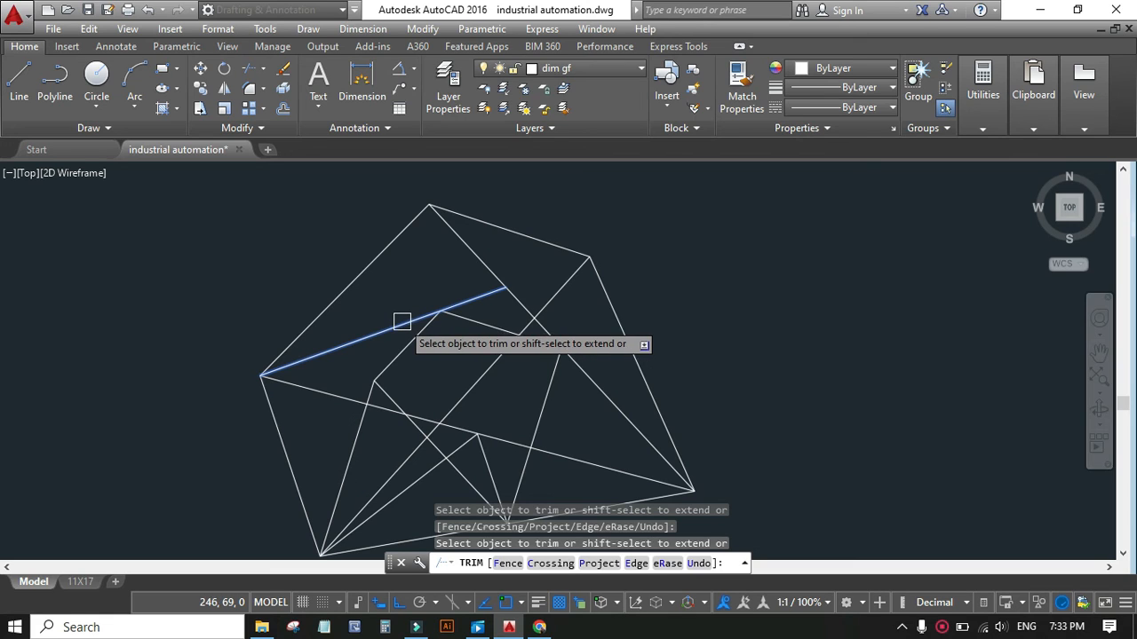
{"action": "left_click", "coordinate": [404, 319], "text": "shift"}
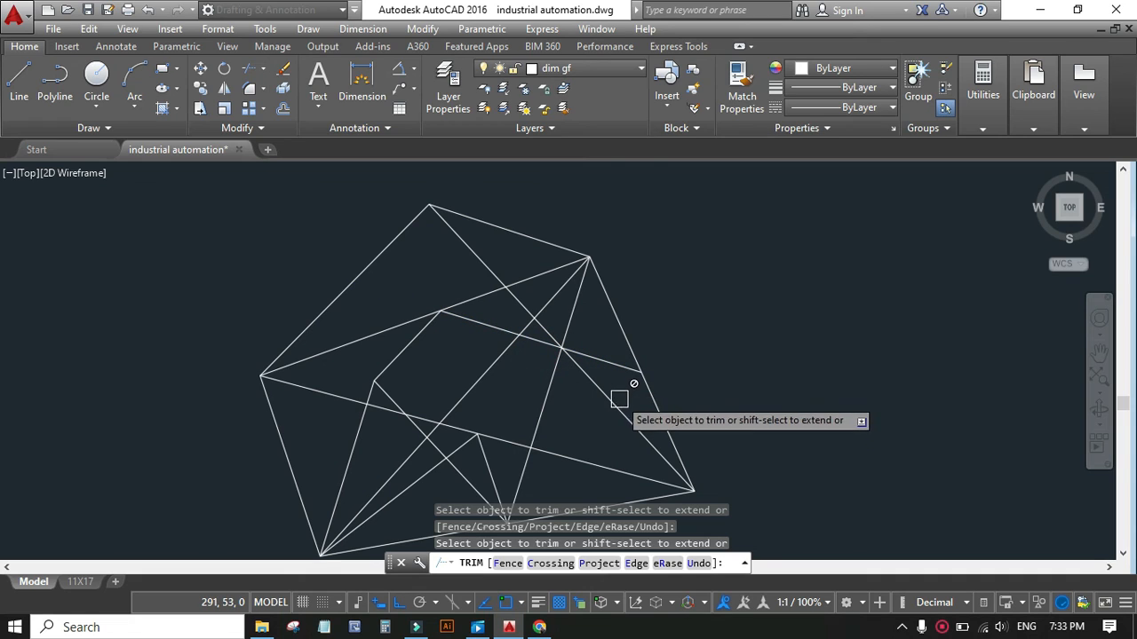
Step: Extend the inner shape's top, upper-left and lower-left edges out to the sides of the outer polygon
{"action": "left_click", "coordinate": [453, 324]}
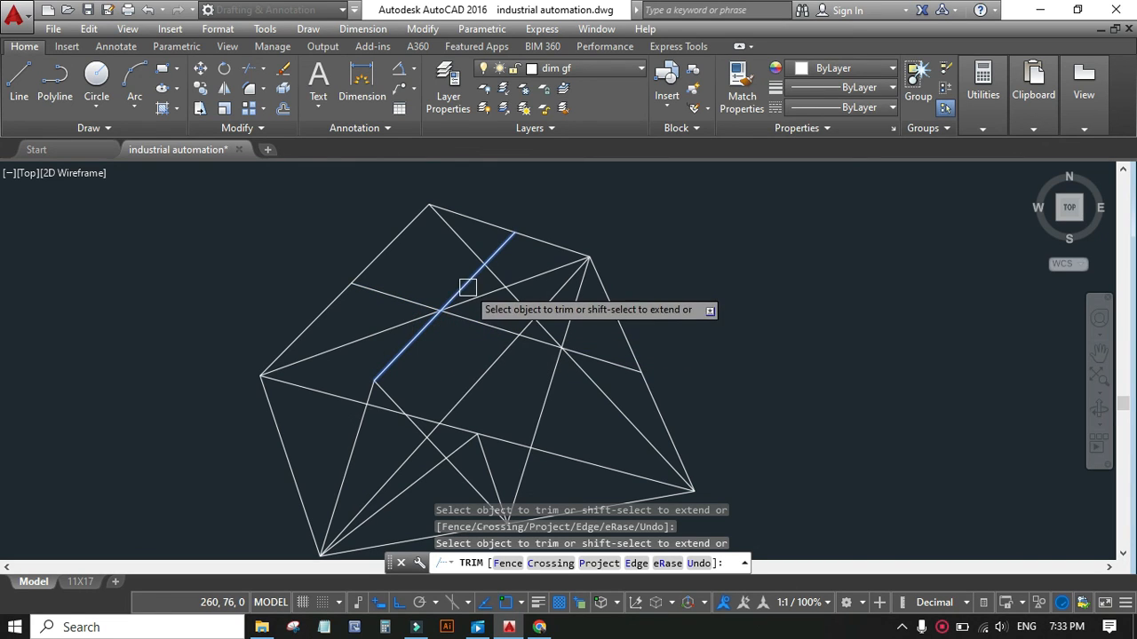
{"action": "left_click", "coordinate": [467, 280]}
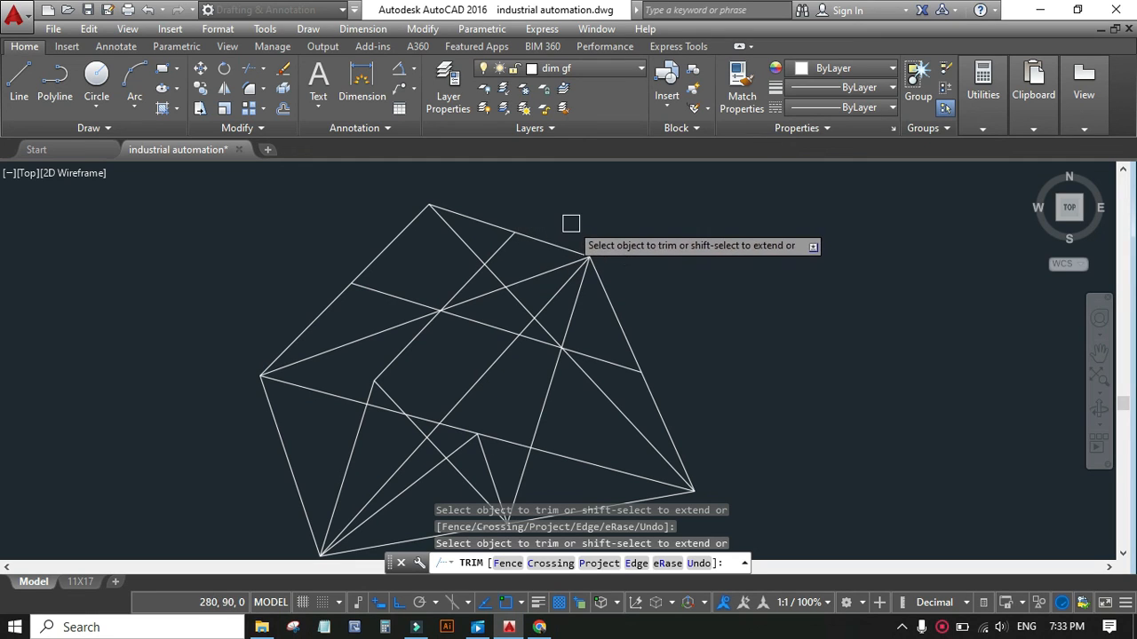
{"action": "left_click", "coordinate": [521, 241]}
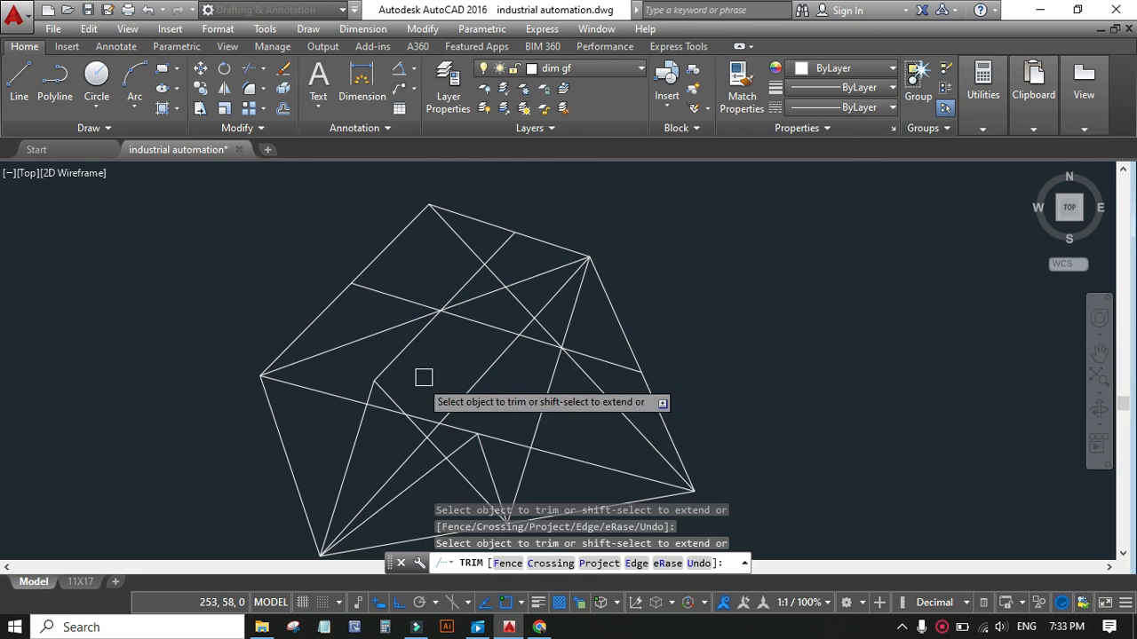
{"action": "left_click", "coordinate": [396, 394], "text": "shift"}
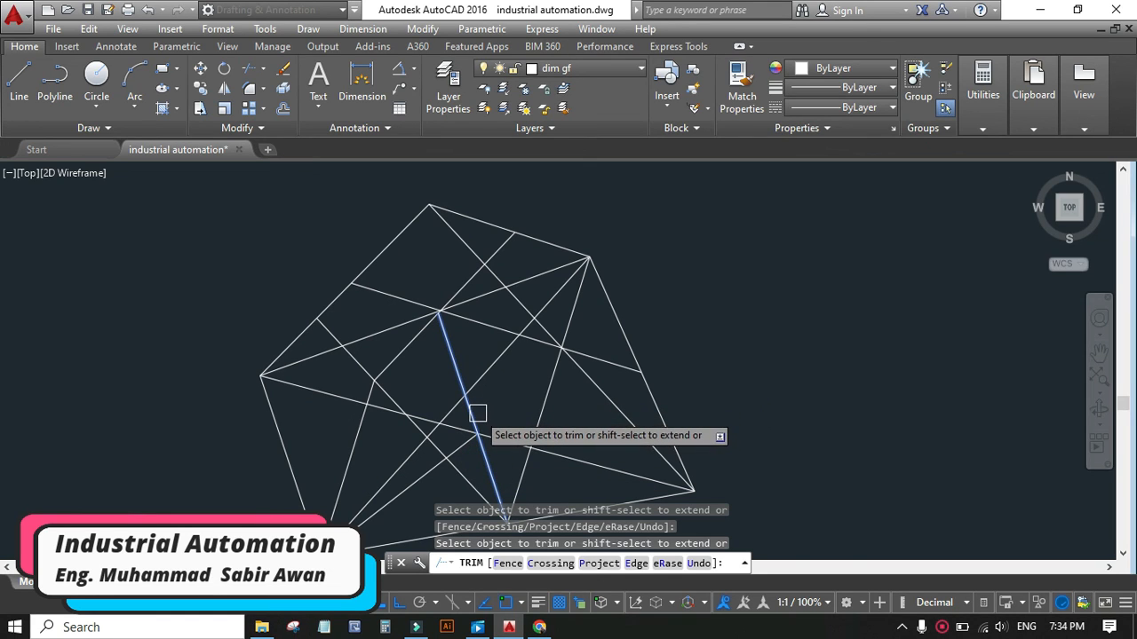
Step: Extend the short line rising from the point on the bottom side up to the polygon's upper-left side
{"action": "left_click", "coordinate": [475, 414]}
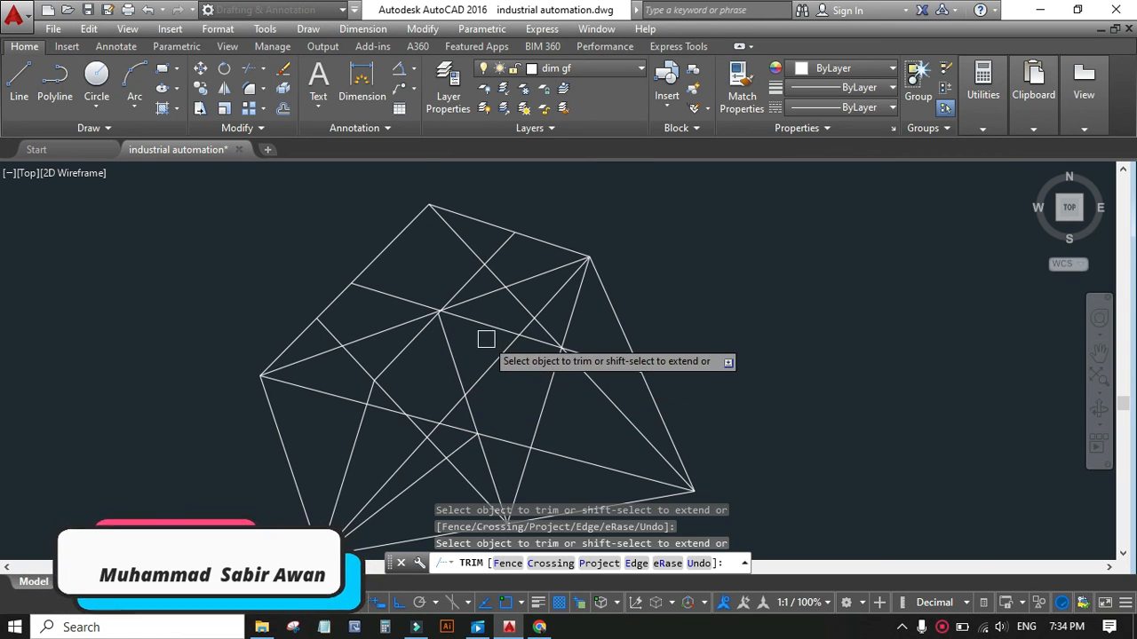
{"action": "left_click", "coordinate": [450, 342]}
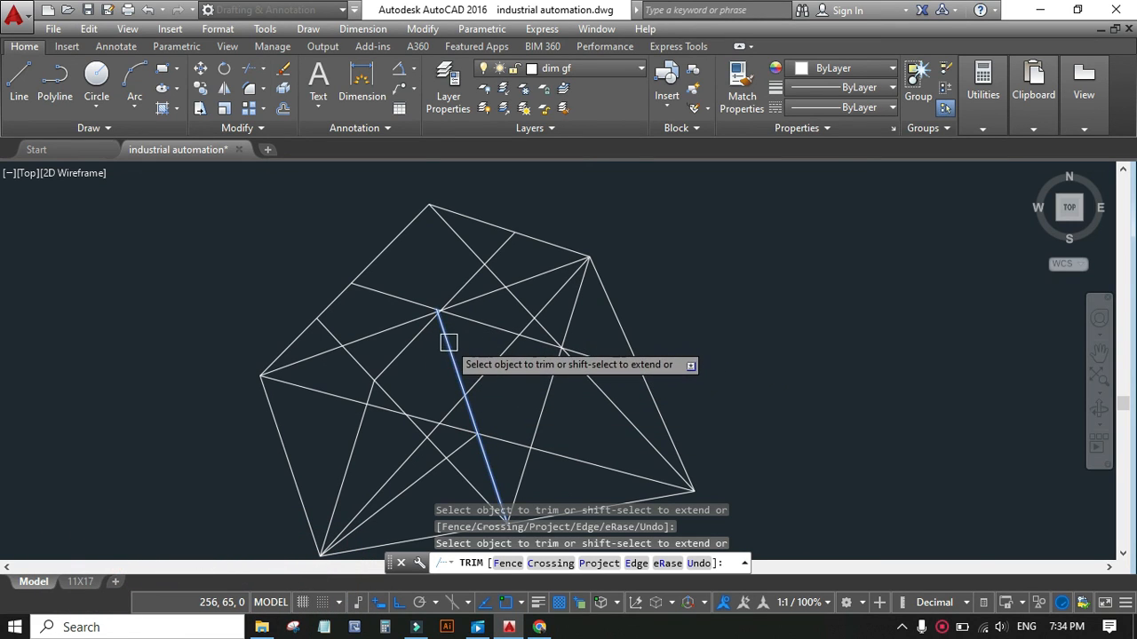
{"action": "left_click", "coordinate": [449, 339]}
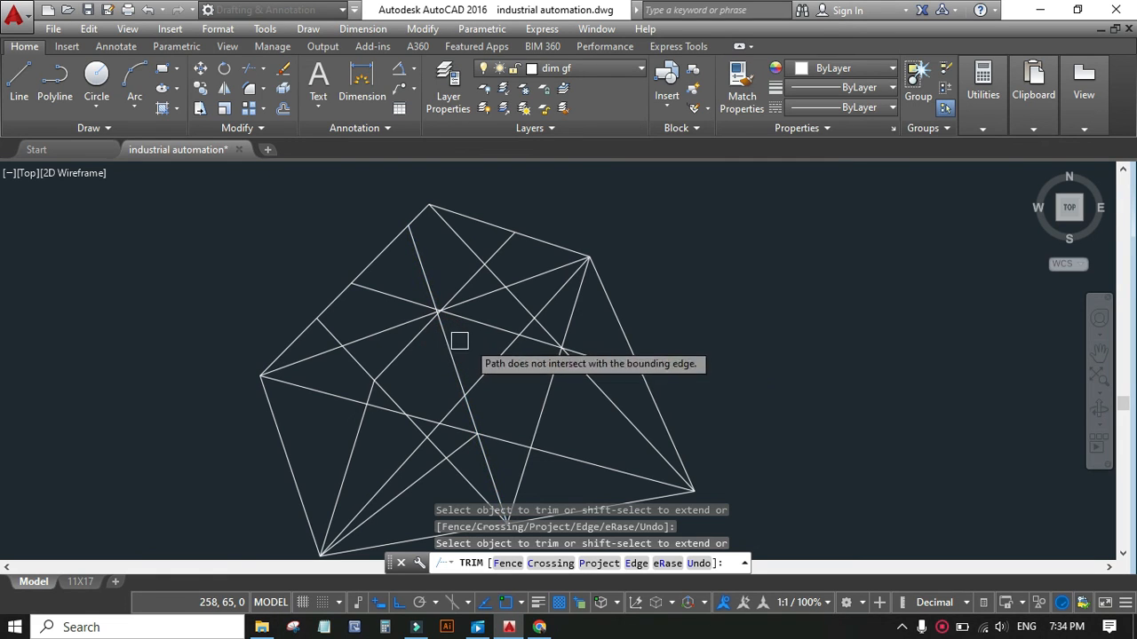
Step: Extend the short diagonal from the polygon's bottom-left corner across the figure to its right side
{"action": "left_click", "coordinate": [488, 458]}
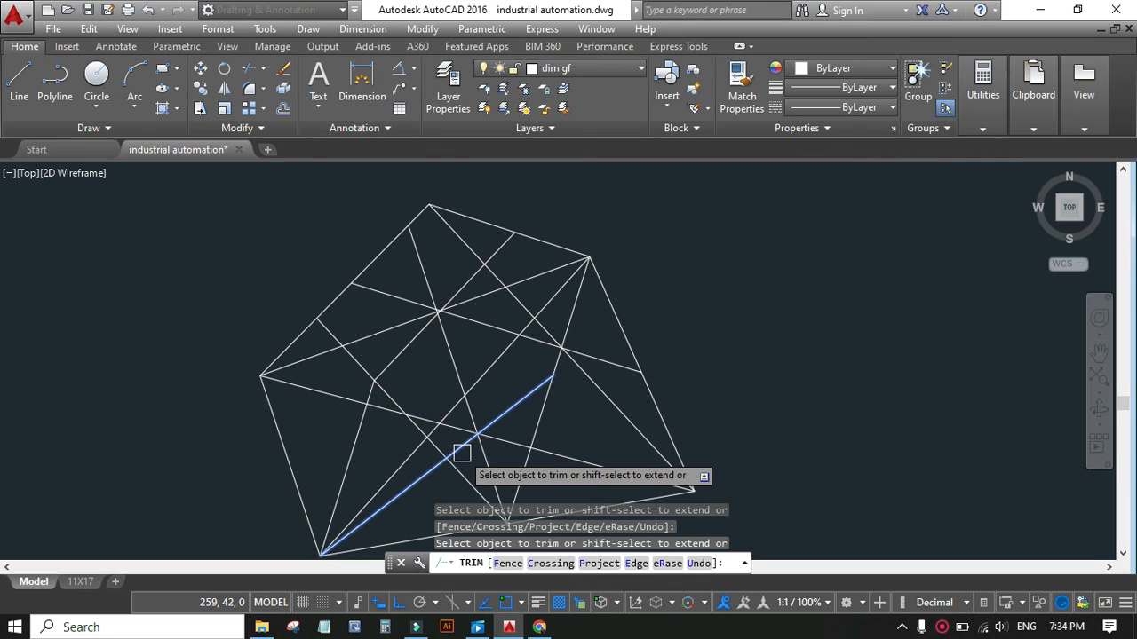
{"action": "left_click", "coordinate": [507, 402]}
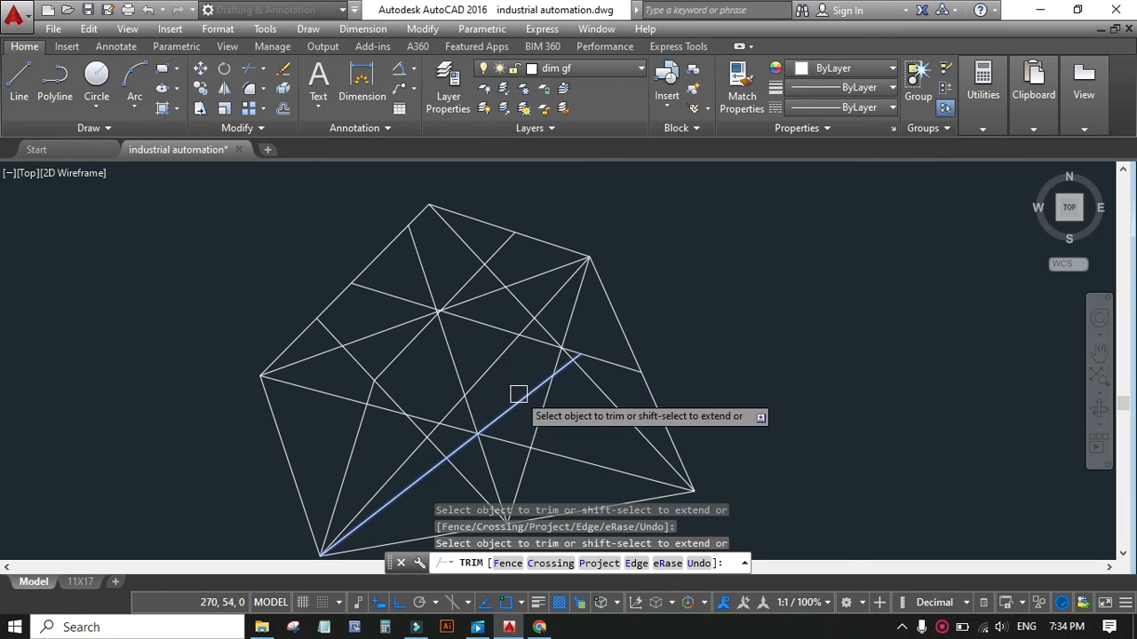
{"action": "left_click", "coordinate": [518, 396]}
{"action": "left_click", "coordinate": [522, 391]}
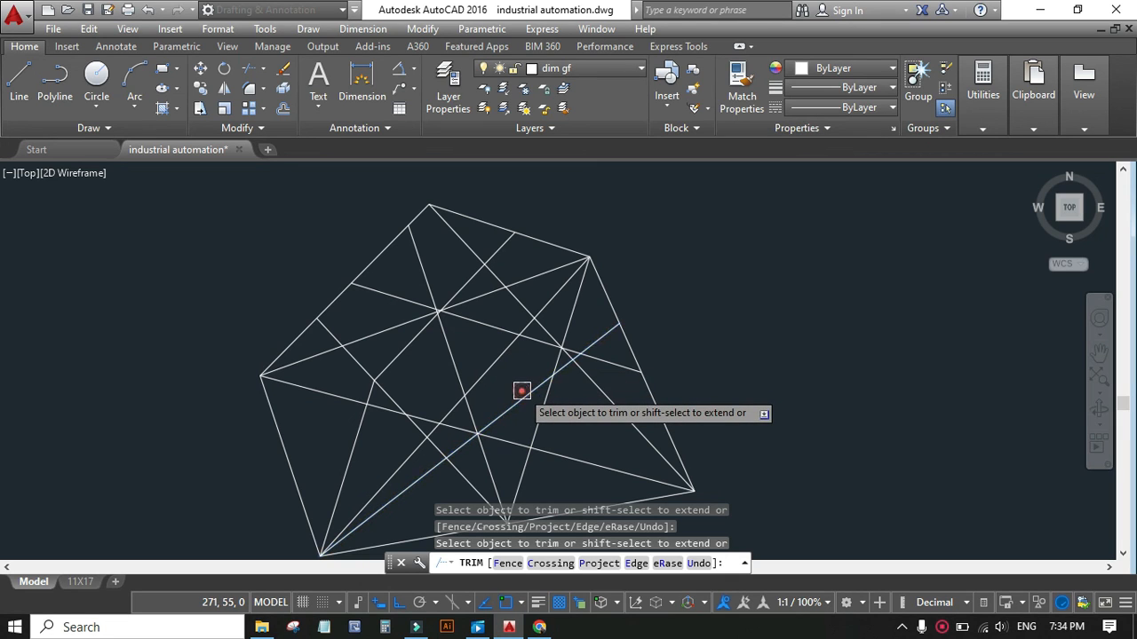
Step: Extend the inner shape's upper-left edge down to the polygon's left side and its left edge up to the polygon's top corner
{"action": "scroll", "coordinate": [526, 309], "scroll_direction": "down", "scroll_amount": 2}
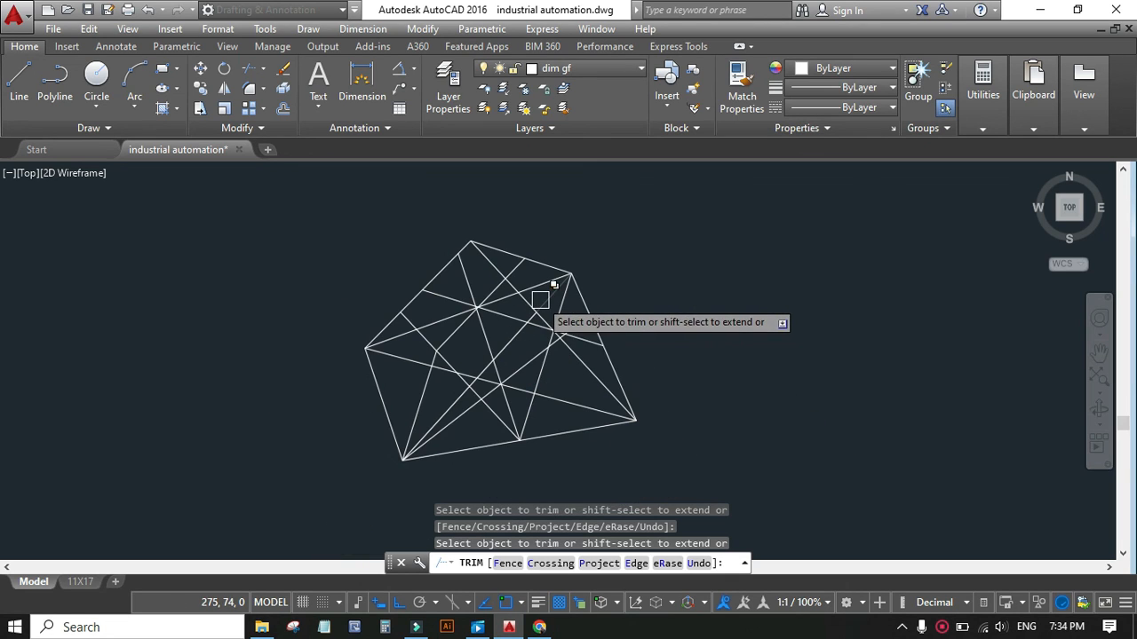
{"action": "left_click", "coordinate": [454, 340]}
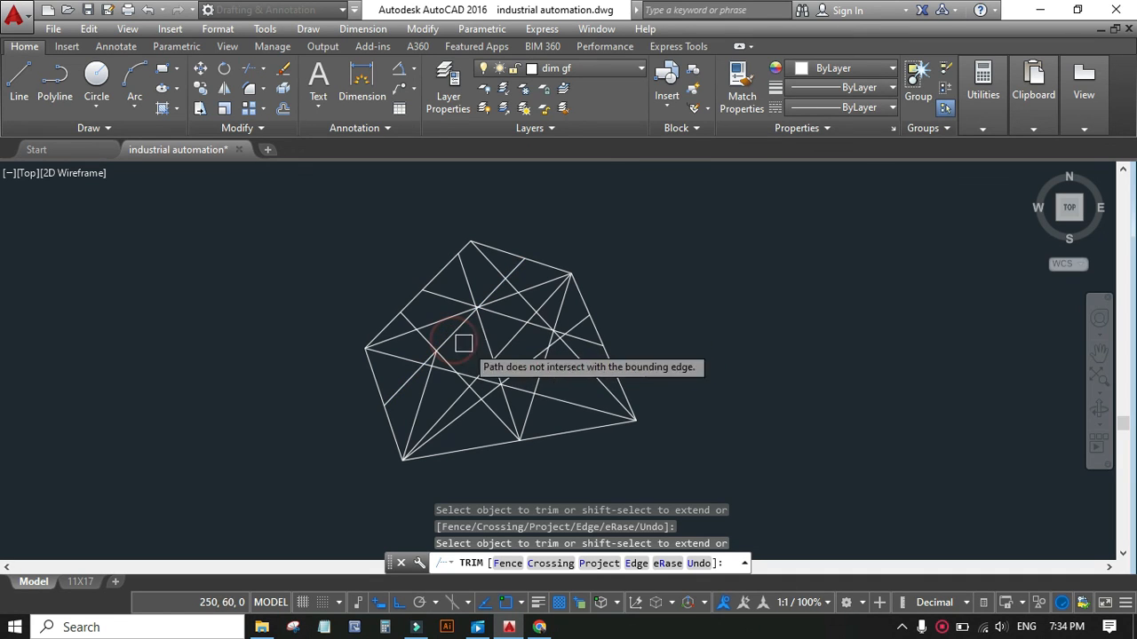
{"action": "left_click", "coordinate": [429, 387]}
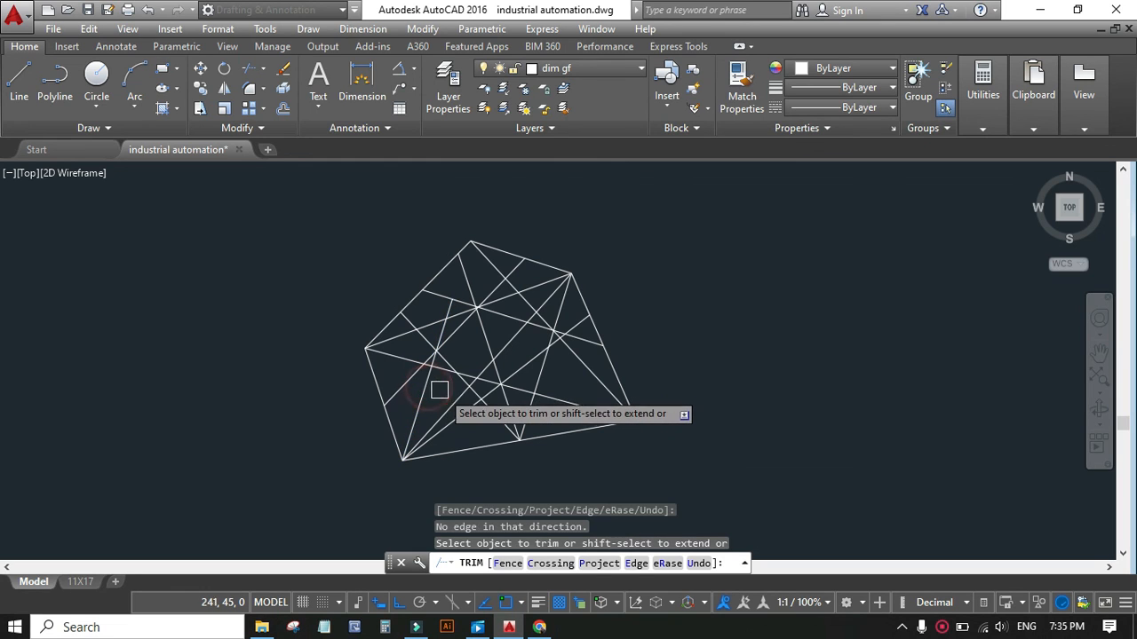
{"action": "scroll", "coordinate": [445, 310], "scroll_direction": "up", "scroll_amount": 2}
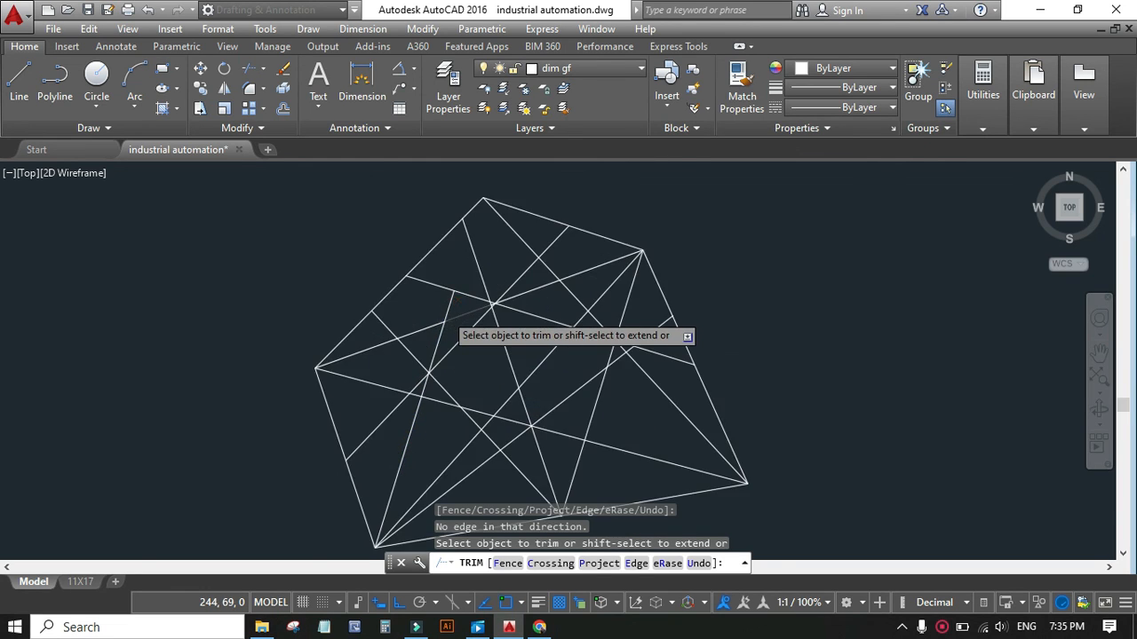
{"action": "scroll", "coordinate": [446, 318], "scroll_direction": "up", "scroll_amount": 4}
{"action": "scroll", "coordinate": [445, 382], "scroll_direction": "down", "scroll_amount": 2}
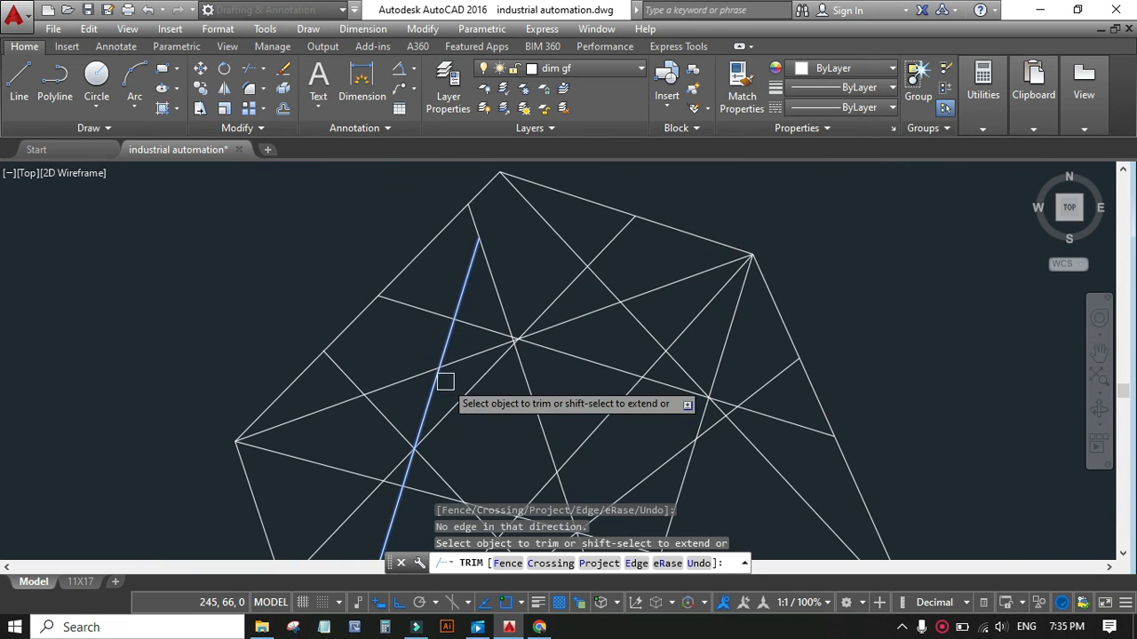
{"action": "left_click", "coordinate": [447, 342], "text": "shift"}
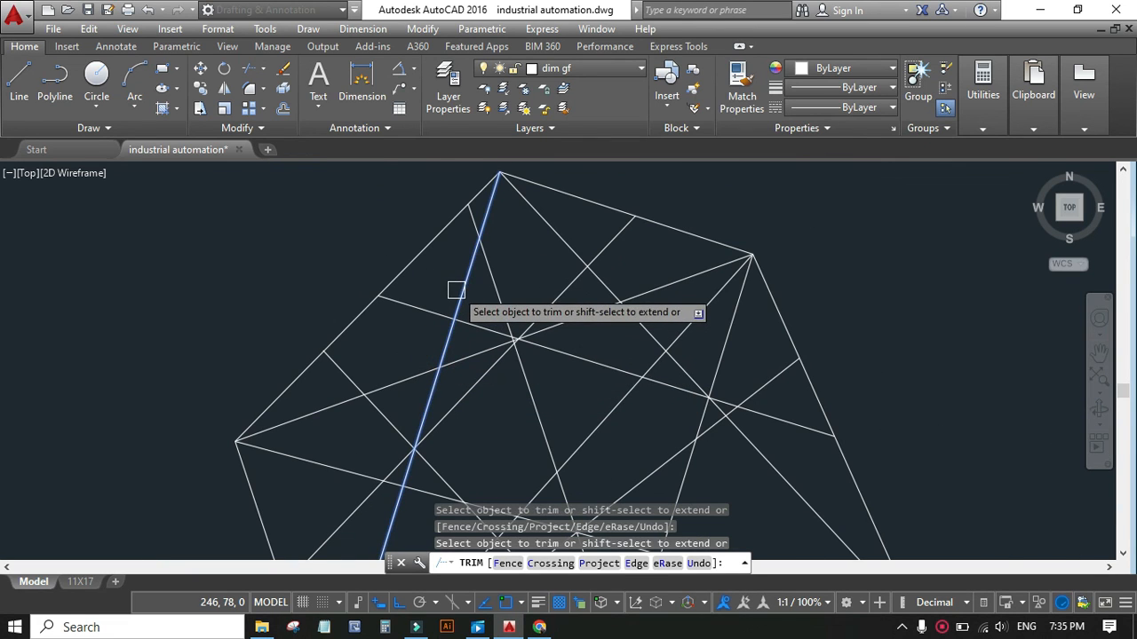
Step: Trim the two line ends near the polygon's left corner, and extend the diagonal back to the upper-left side
{"action": "scroll", "coordinate": [455, 291], "scroll_direction": "down", "scroll_amount": 6}
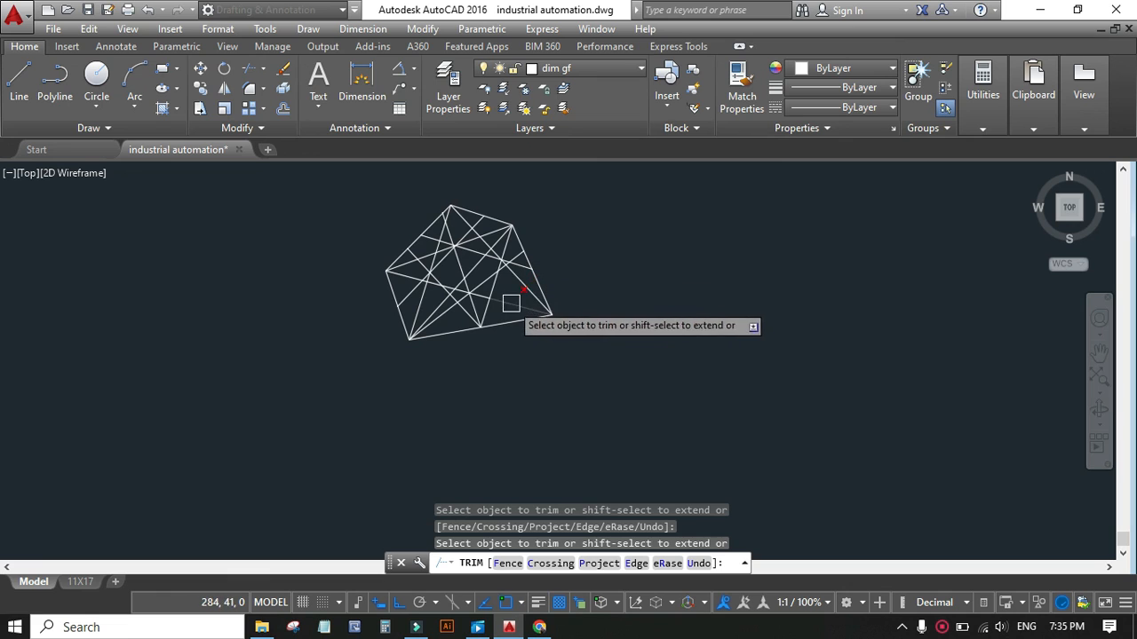
{"action": "scroll", "coordinate": [522, 281], "scroll_direction": "up", "scroll_amount": 4}
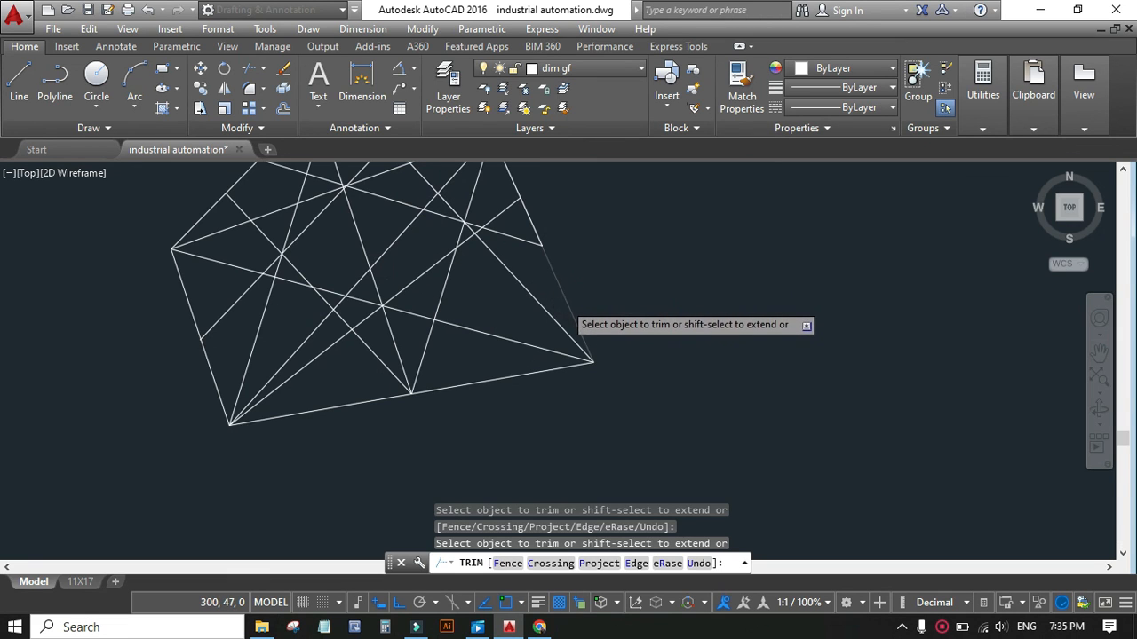
{"action": "scroll", "coordinate": [564, 302], "scroll_direction": "down", "scroll_amount": 2}
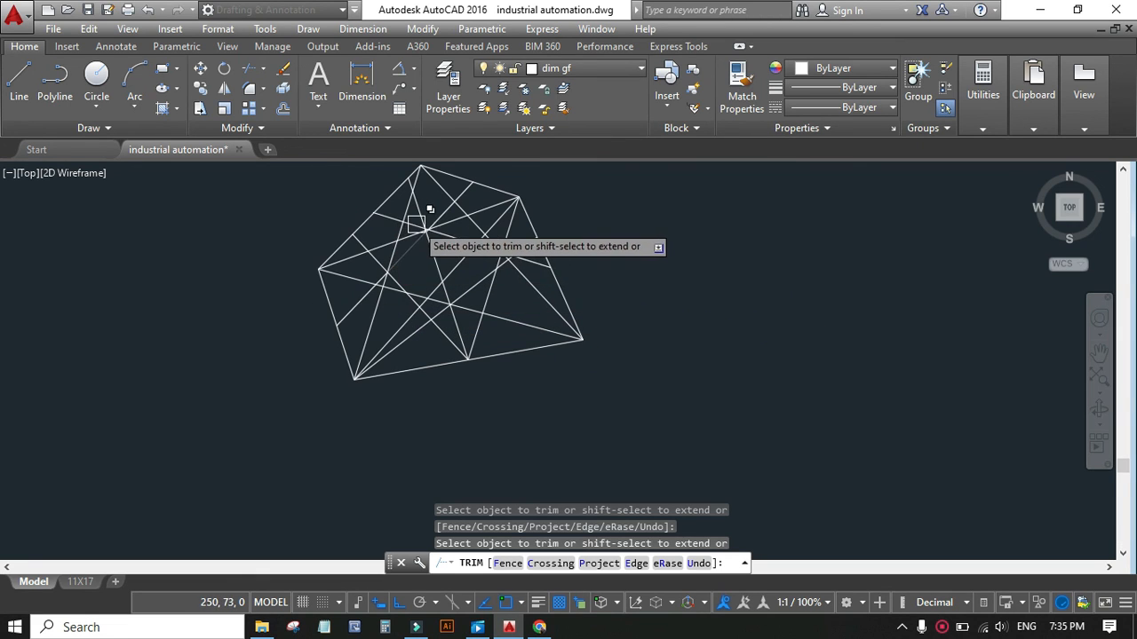
{"action": "scroll", "coordinate": [357, 241], "scroll_direction": "up", "scroll_amount": 4}
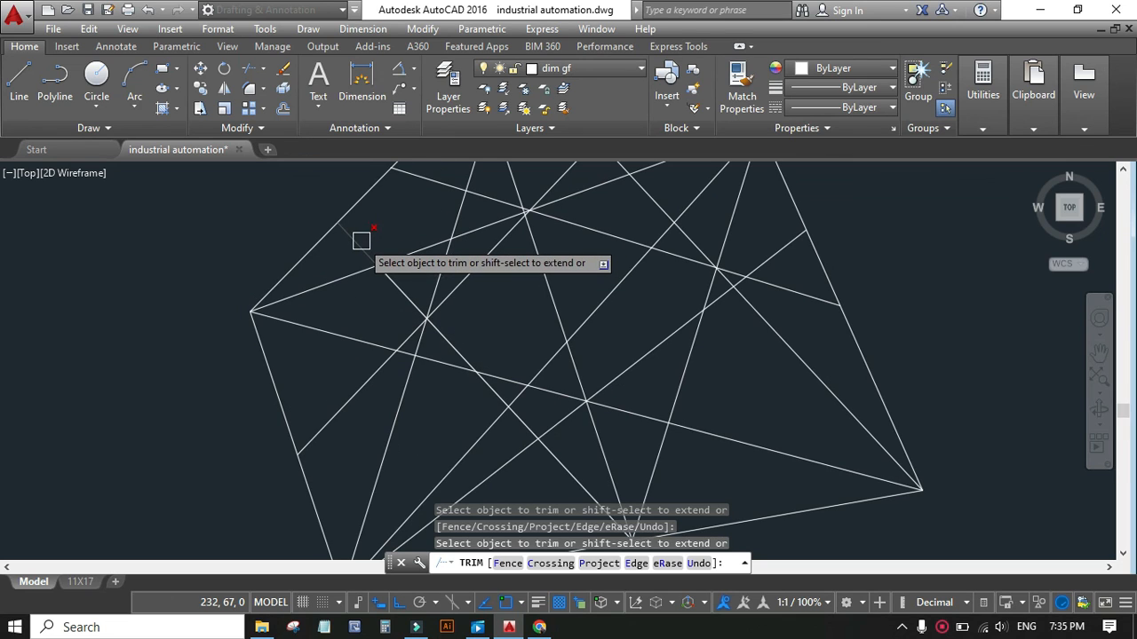
{"action": "left_click", "coordinate": [353, 239]}
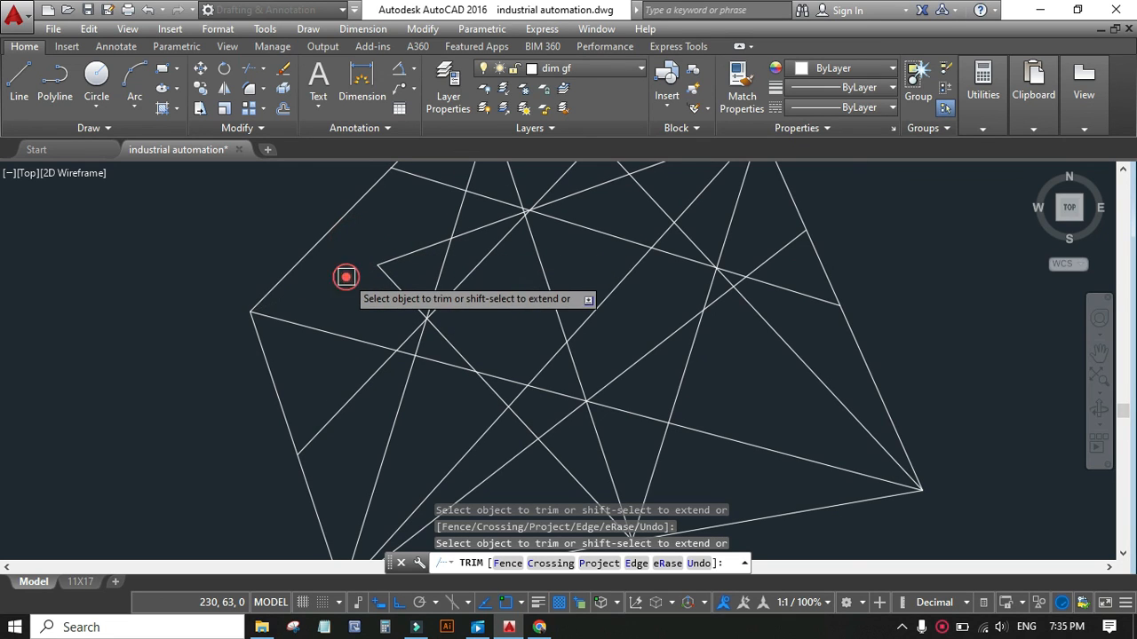
{"action": "left_click", "coordinate": [391, 282], "text": "shift"}
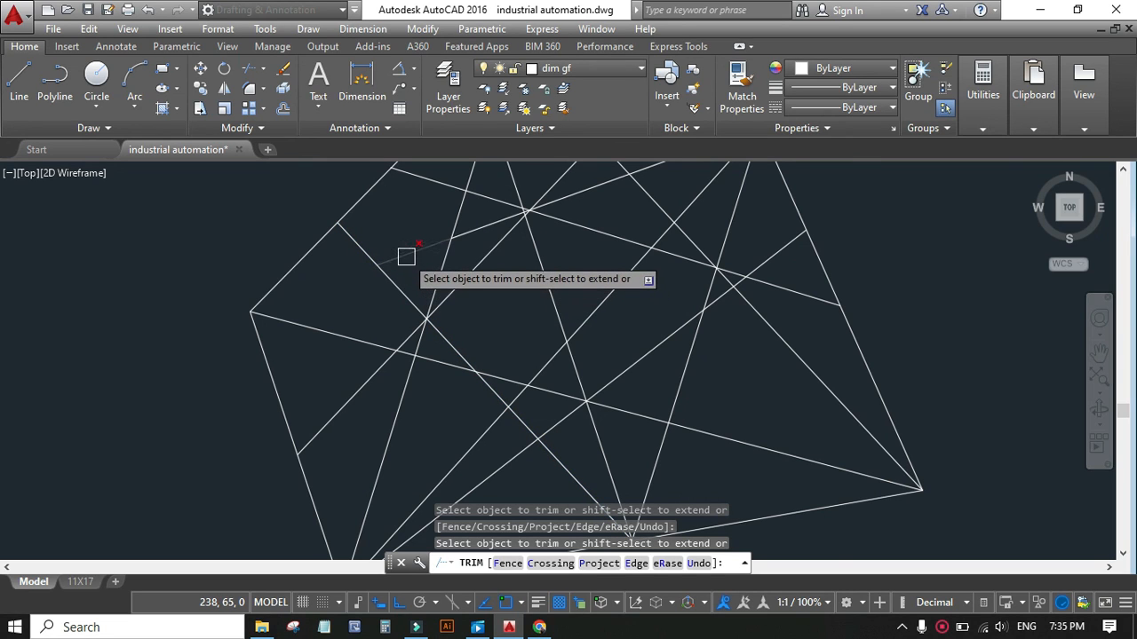
{"action": "scroll", "coordinate": [372, 308], "scroll_direction": "down", "scroll_amount": 5}
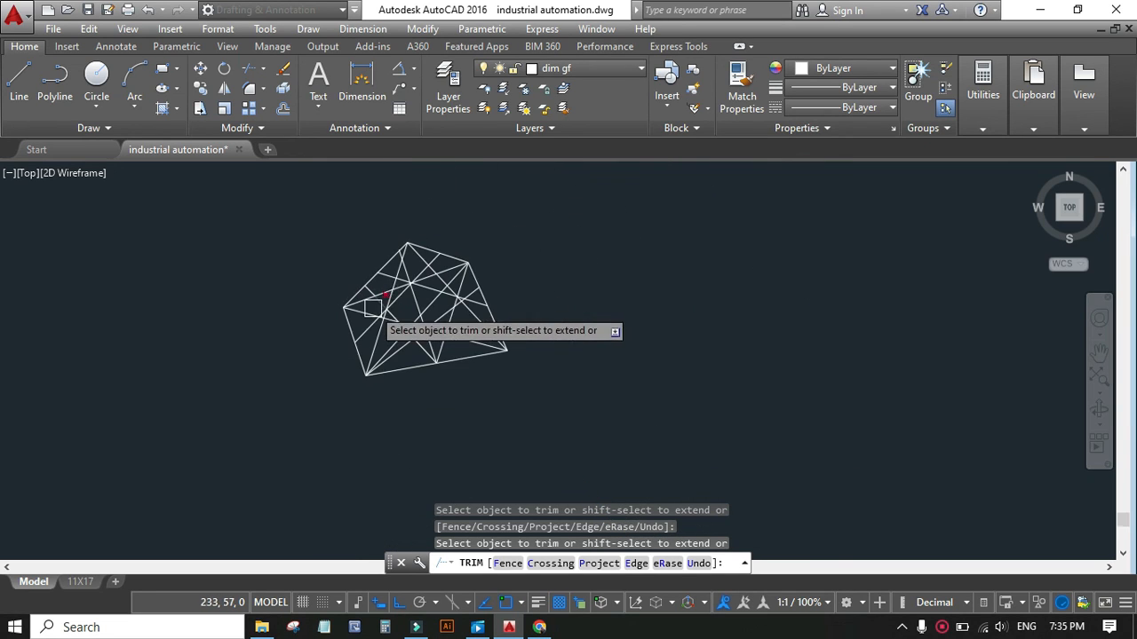